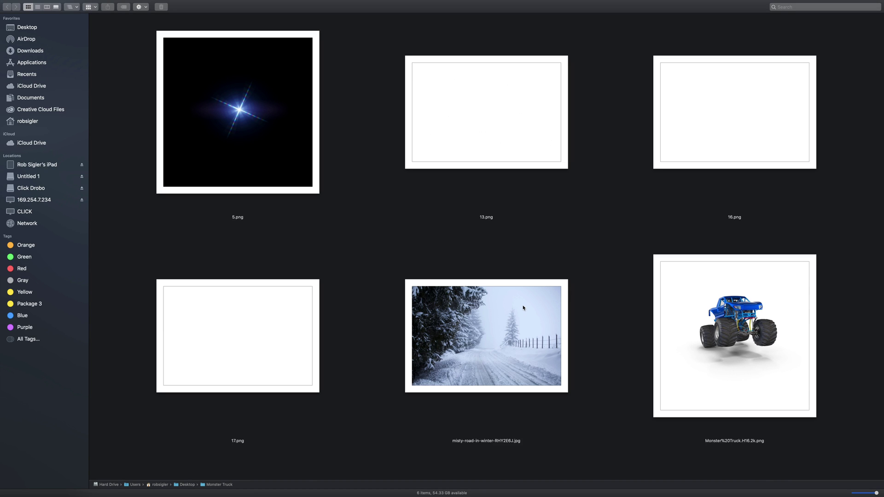
Quick Look the misty road photo and the monster truck image in Finder
{"action": "left_click", "coordinate": [523, 364]}
{"action": "key", "text": "space"}
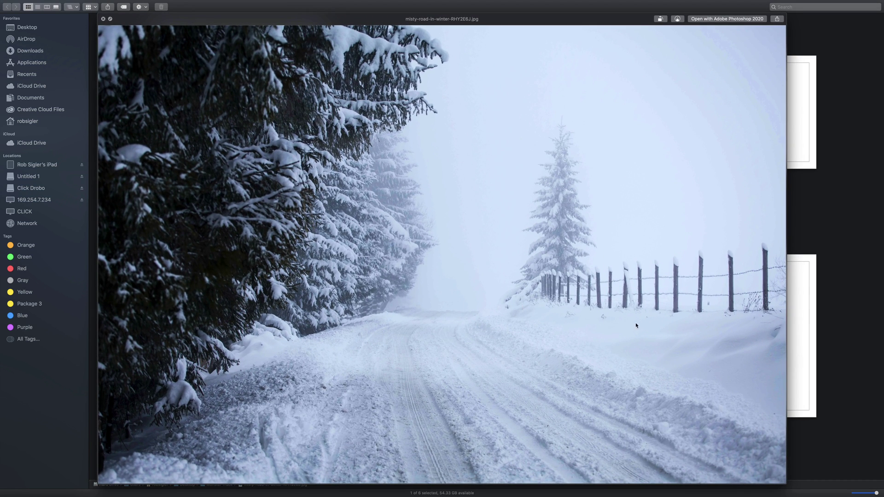
{"action": "key", "text": "space"}
{"action": "left_click", "coordinate": [772, 370]}
{"action": "key", "text": "space"}
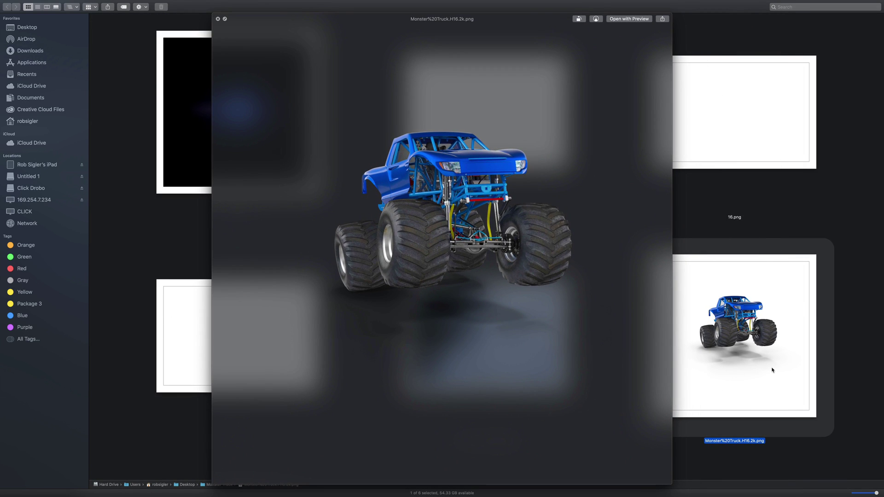
{"action": "key", "text": "space"}
Preview the blue star flare 5.png and the snow images 13.png and 16.png, then clear the selection
{"action": "left_click", "coordinate": [245, 123]}
{"action": "key", "text": "space"}
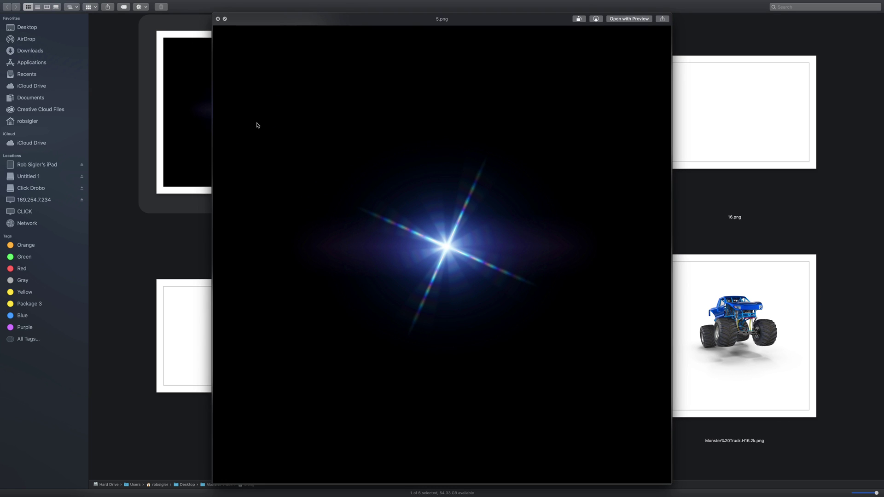
{"action": "key", "text": "space"}
{"action": "left_click", "coordinate": [494, 99]}
{"action": "key", "text": "space"}
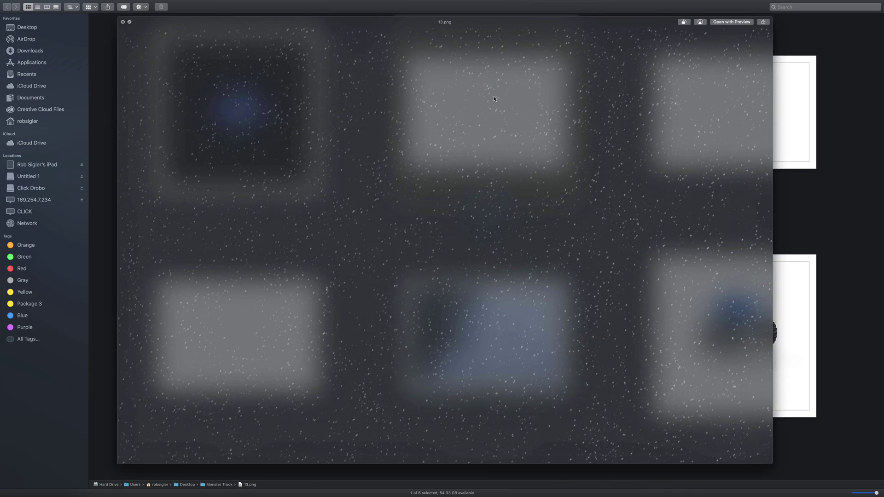
{"action": "key", "text": "Right"}
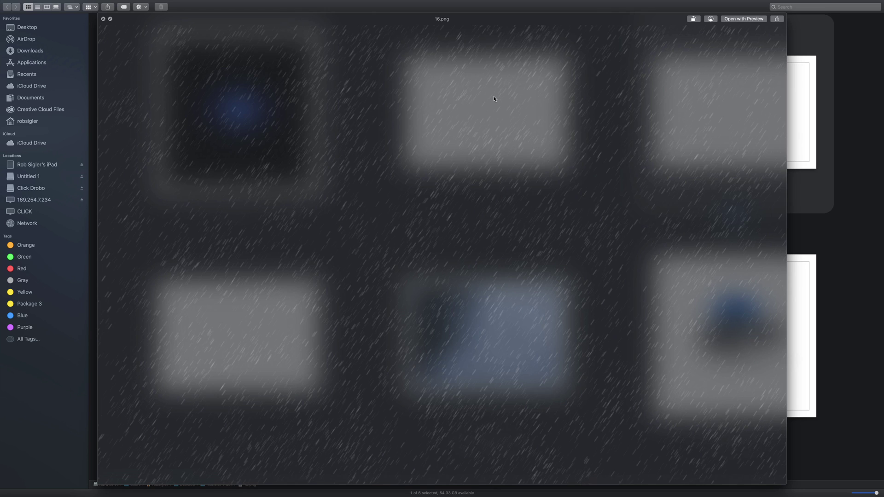
{"action": "left_click", "coordinate": [364, 184]}
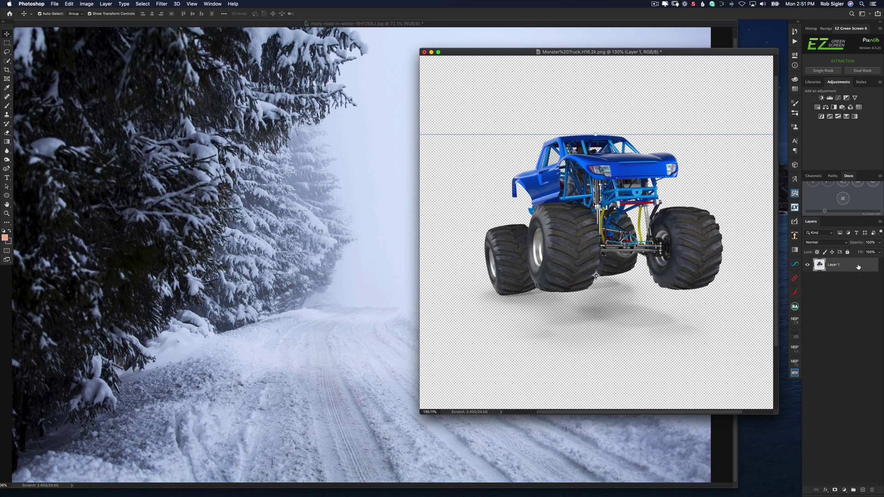
Copy the truck onto the road photo, lower it onto the road and scale it up
{"action": "left_click_drag", "start_coordinate": [858, 267], "coordinate": [323, 239]}
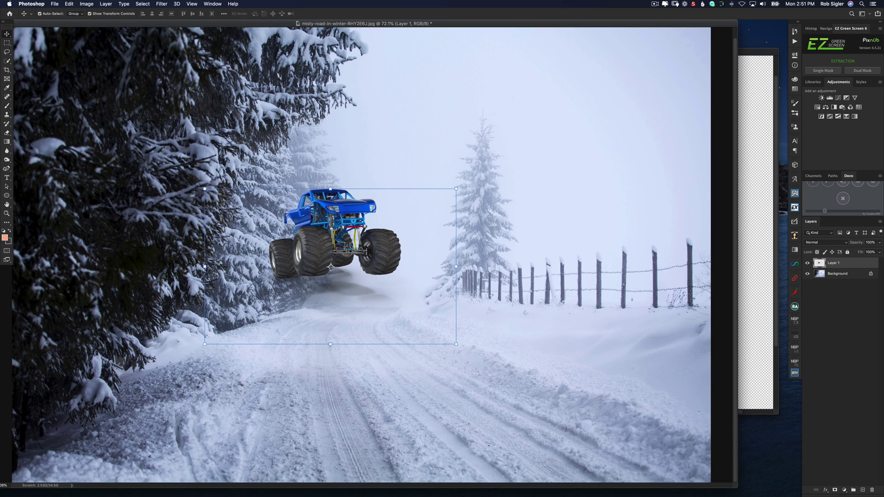
{"action": "left_click_drag", "start_coordinate": [391, 249], "coordinate": [418, 331]}
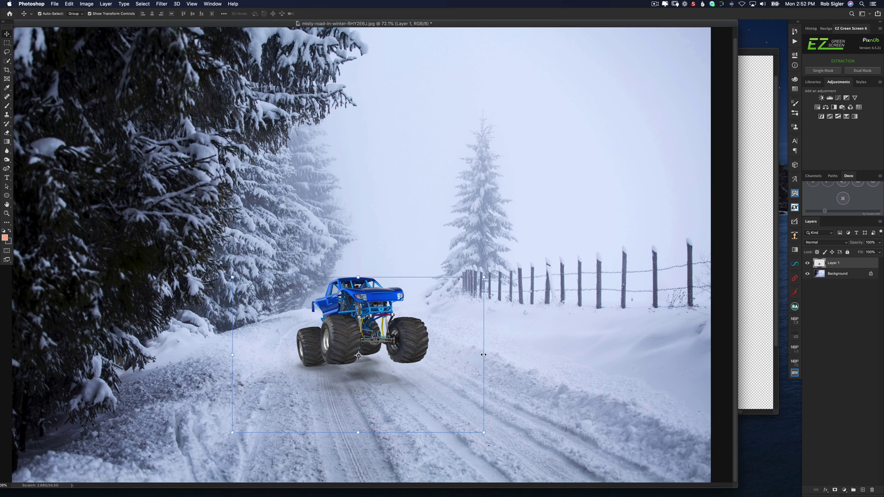
{"action": "left_click_drag", "start_coordinate": [483, 355], "coordinate": [726, 336]}
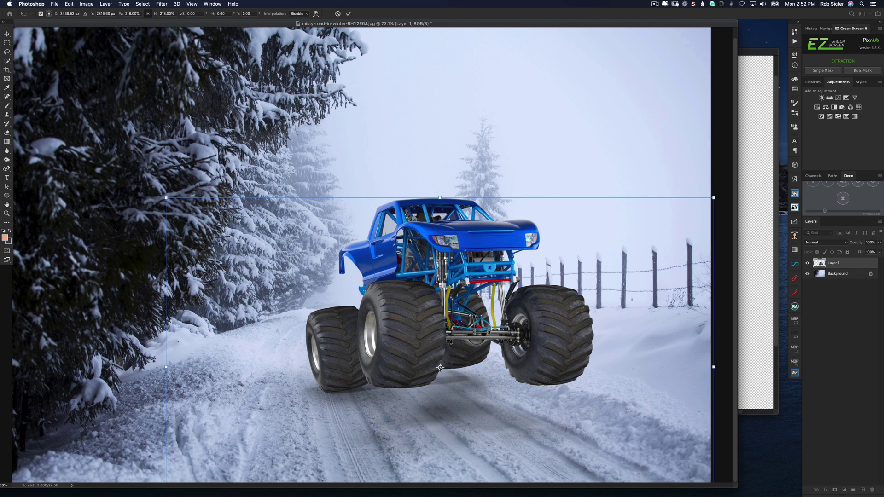
{"action": "left_click_drag", "start_coordinate": [431, 245], "coordinate": [408, 249]}
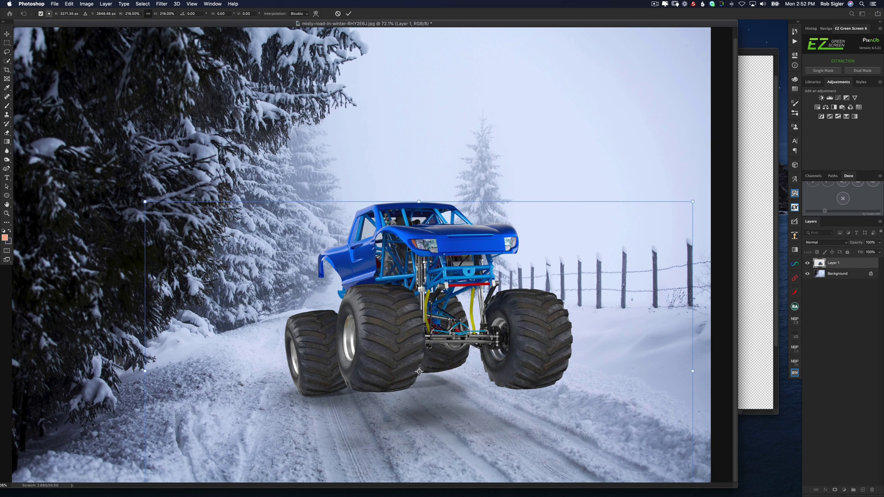
{"action": "key", "text": "Return"}
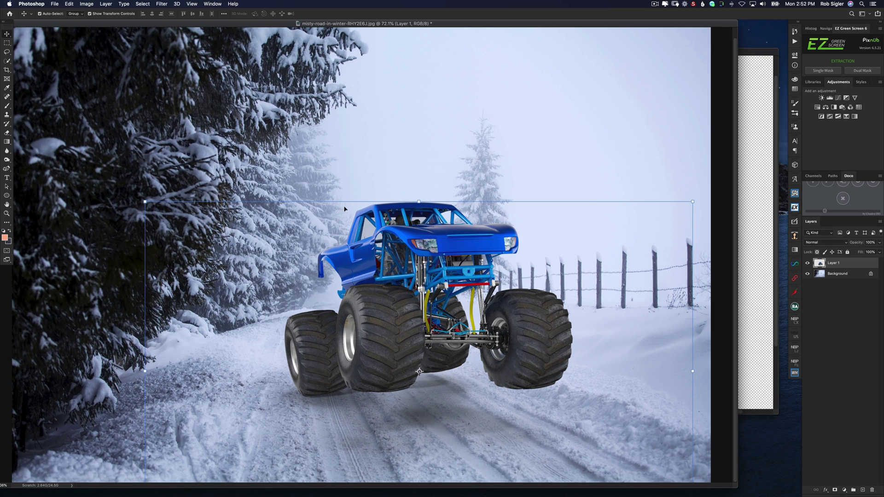
{"action": "scroll", "coordinate": [417, 236], "scroll_direction": "down", "scroll_amount": 3}
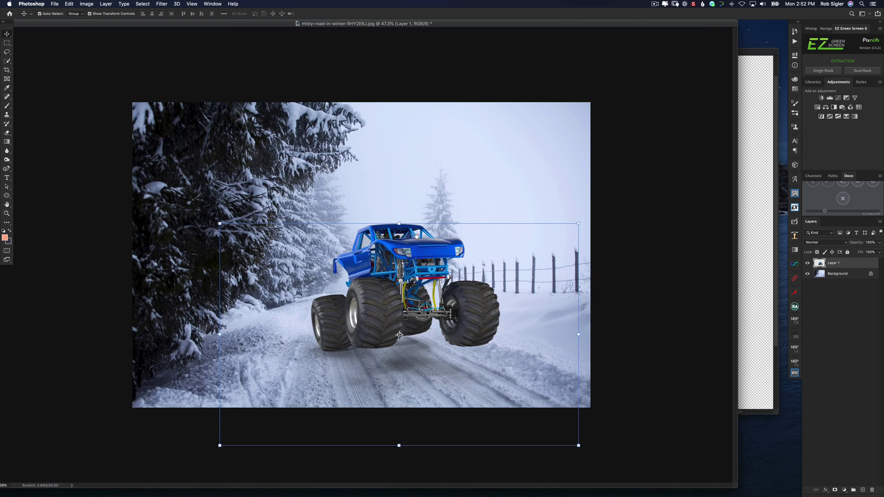
{"action": "left_click", "coordinate": [677, 192]}
In full-screen view, zoom in slightly and add a Black & White adjustment layer
{"action": "key", "text": "f"}
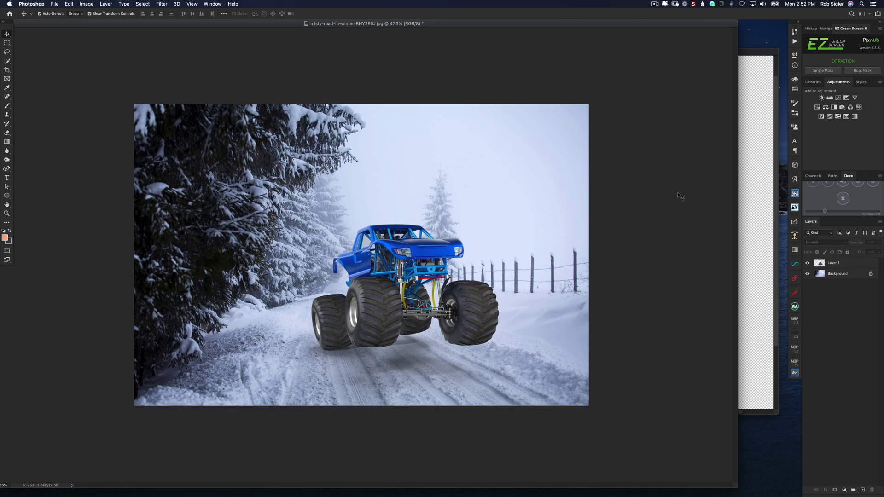
{"action": "left_click_drag", "start_coordinate": [649, 191], "coordinate": [629, 187]}
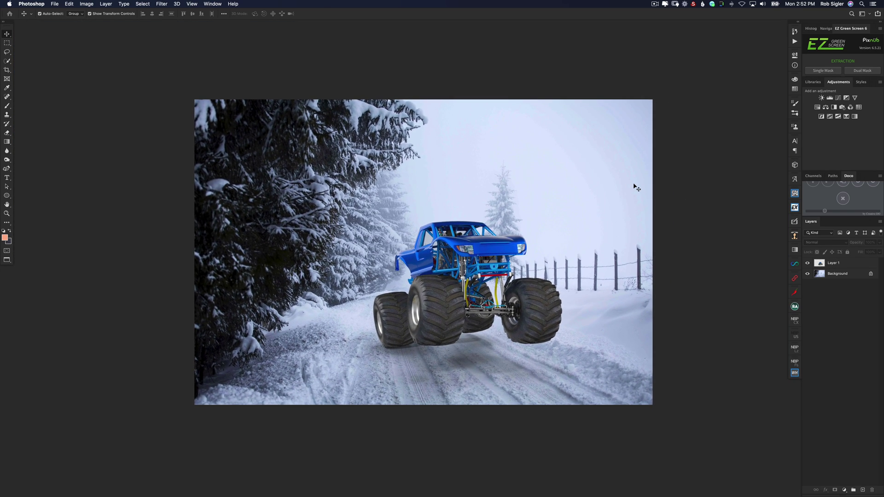
{"action": "key", "text": "super+equal"}
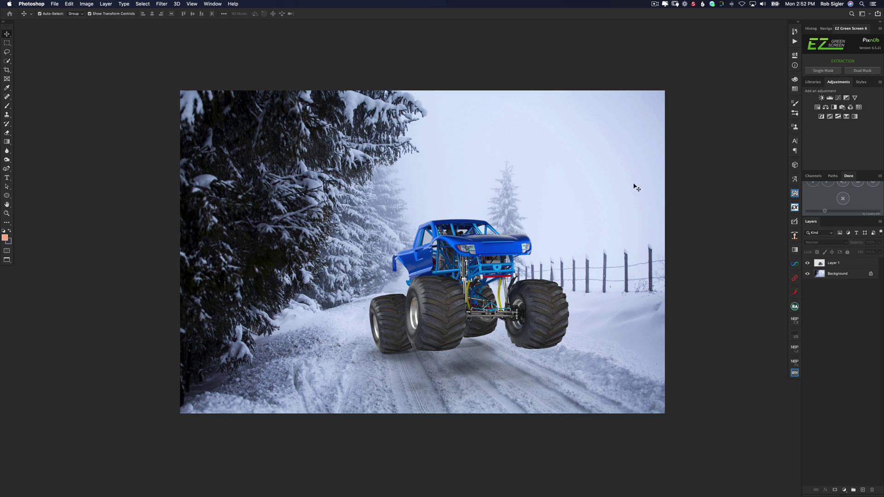
{"action": "left_click", "coordinate": [834, 107]}
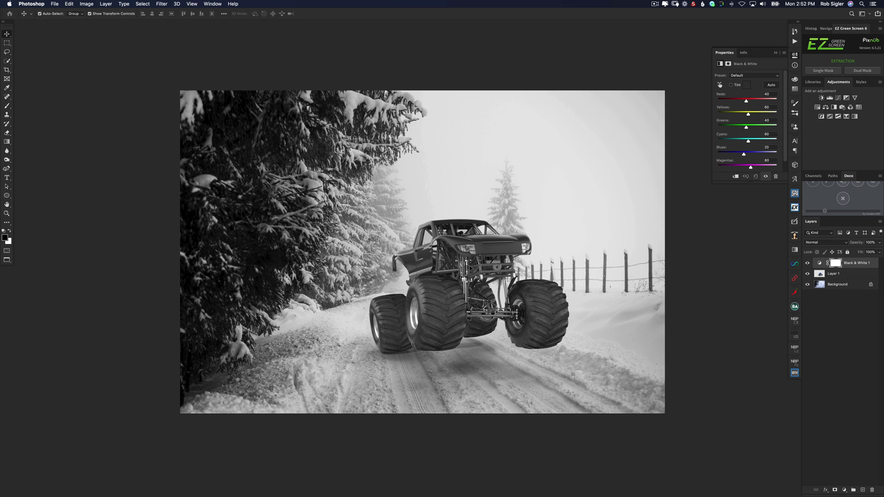
Pick the Eyedropper tool and show the Info panel from the Window menu
{"action": "key", "text": "i"}
{"action": "left_click", "coordinate": [213, 4]}
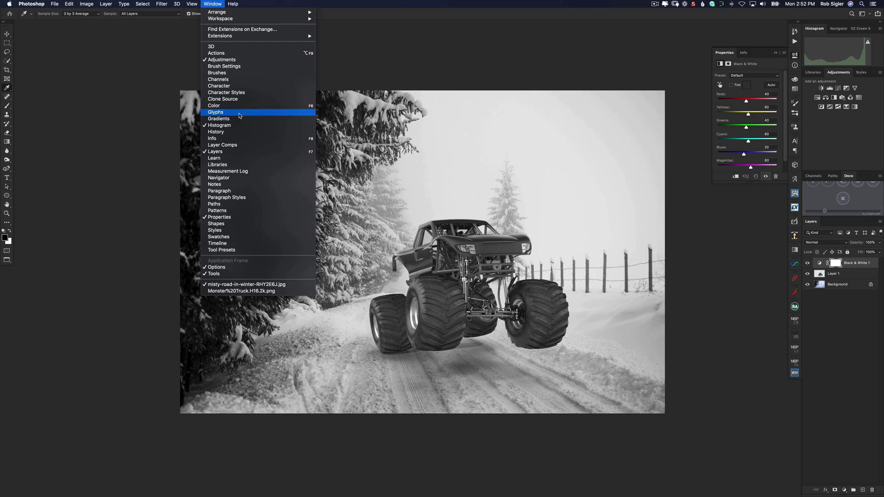
{"action": "left_click", "coordinate": [248, 138]}
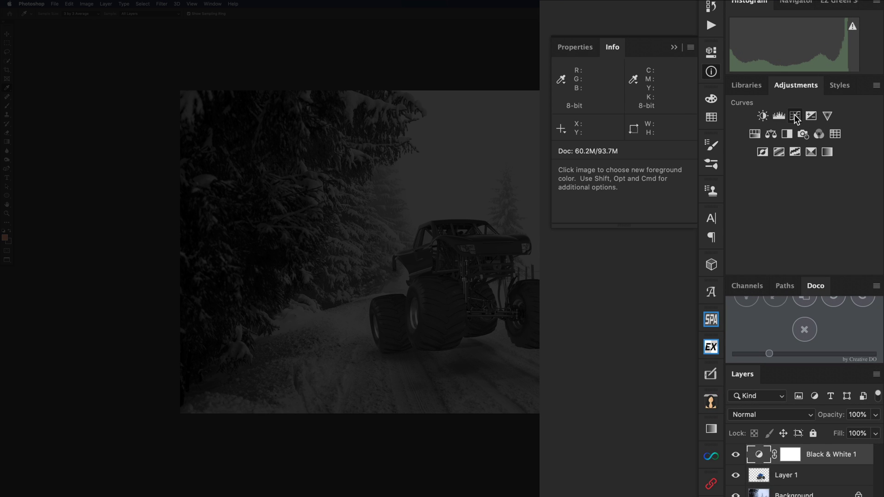
Add a Curves layer below Black & White 1, clipped to the truck, with its midpoint lowered
{"action": "left_click", "coordinate": [795, 115]}
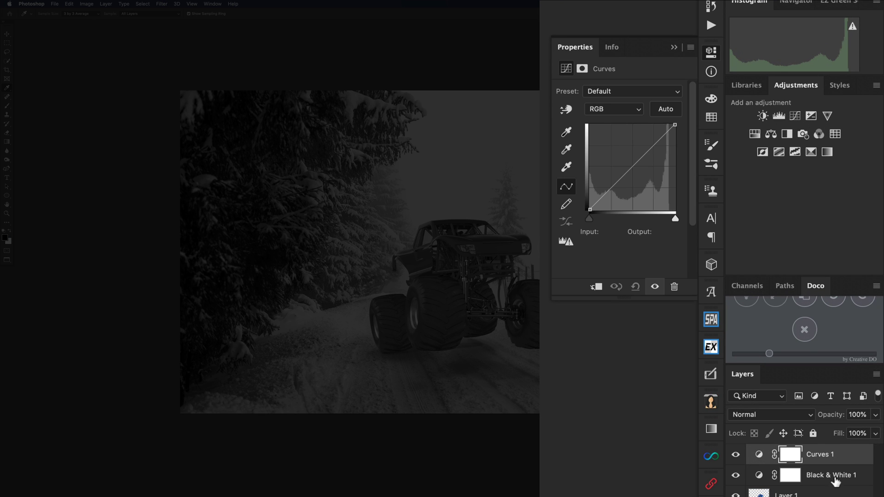
{"action": "left_click_drag", "start_coordinate": [836, 455], "coordinate": [833, 479]}
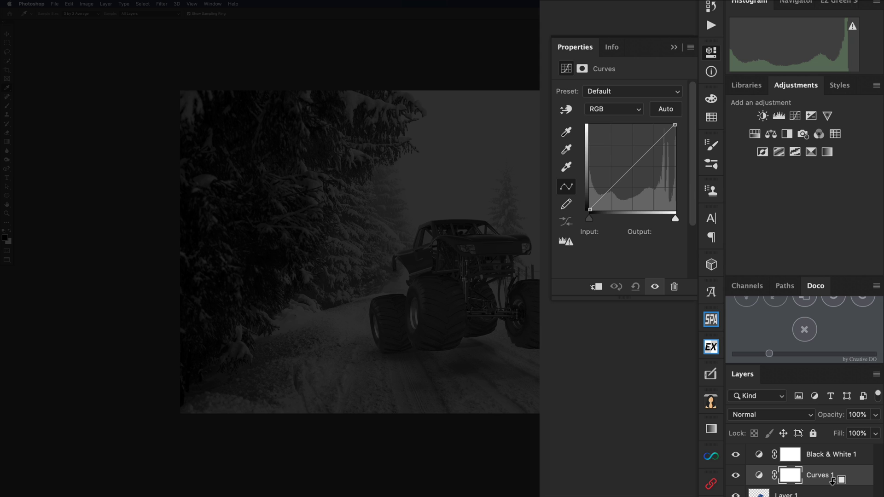
{"action": "left_click", "coordinate": [833, 482], "text": "alt"}
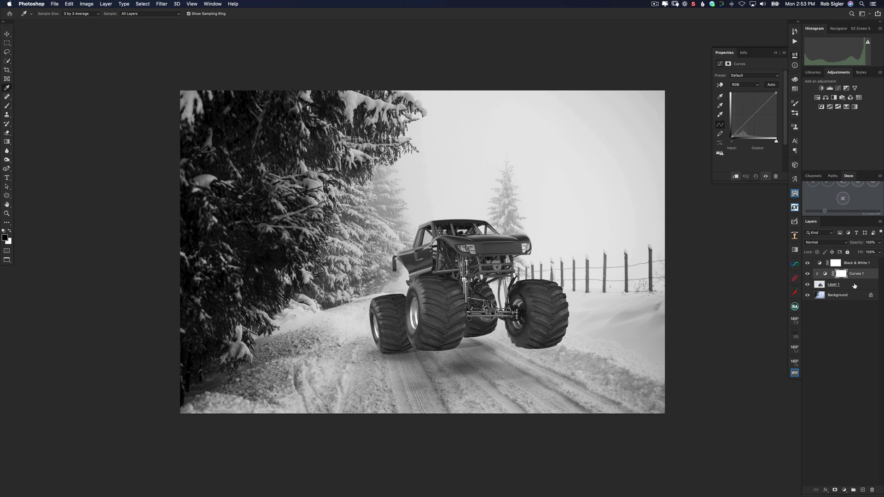
{"action": "left_click", "coordinate": [825, 274]}
{"action": "left_click_drag", "start_coordinate": [754, 114], "coordinate": [754, 119]}
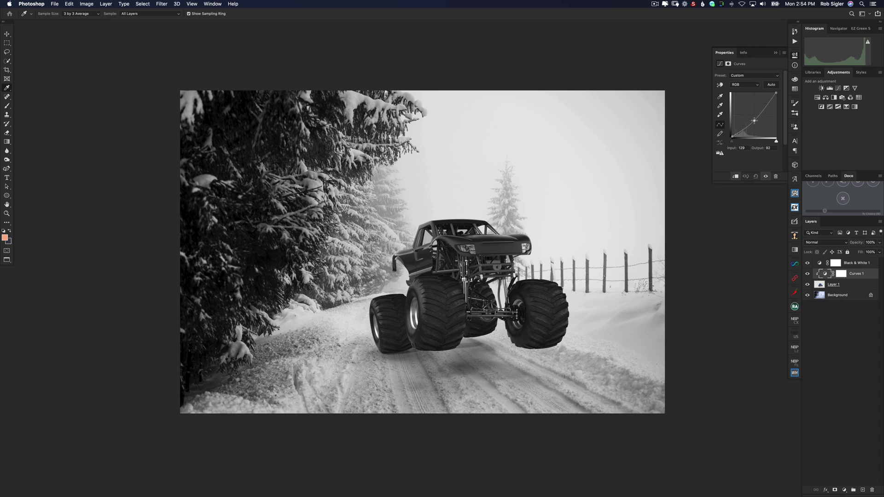
Check the Info readouts and pull the Curves 1 midpoint down slightly more
{"action": "key", "text": "F8"}
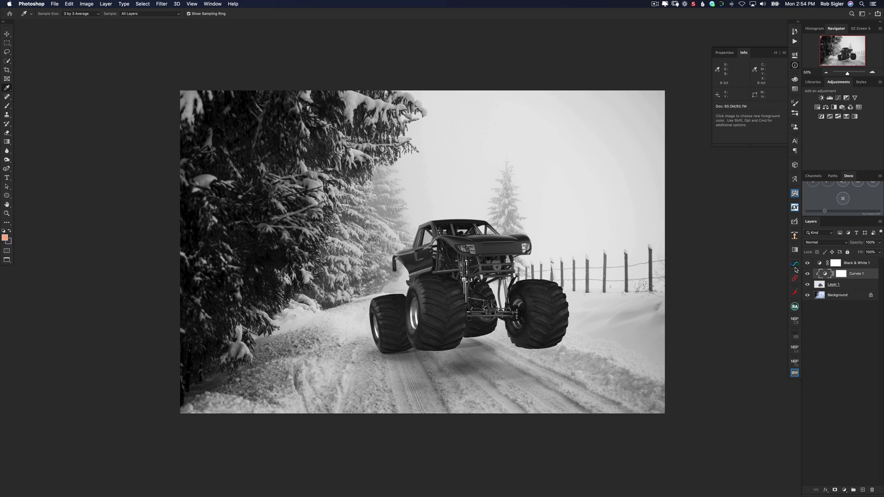
{"action": "left_click", "coordinate": [824, 274]}
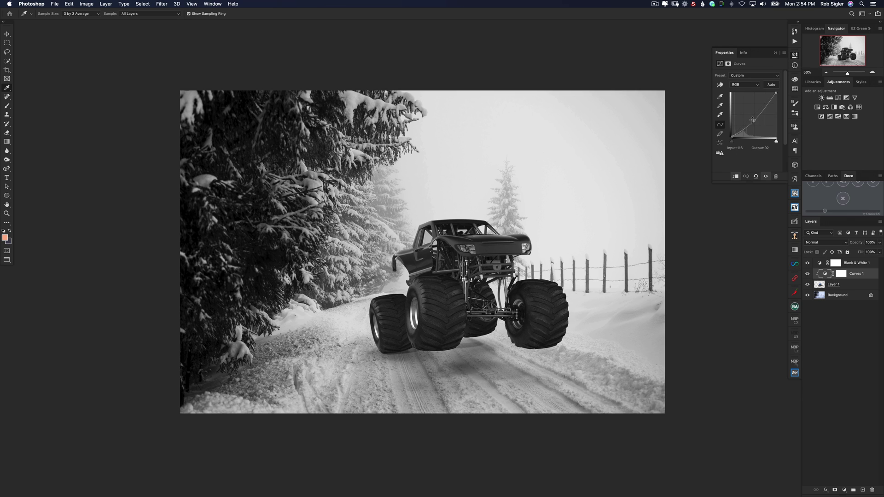
{"action": "left_click_drag", "start_coordinate": [754, 121], "coordinate": [755, 124]}
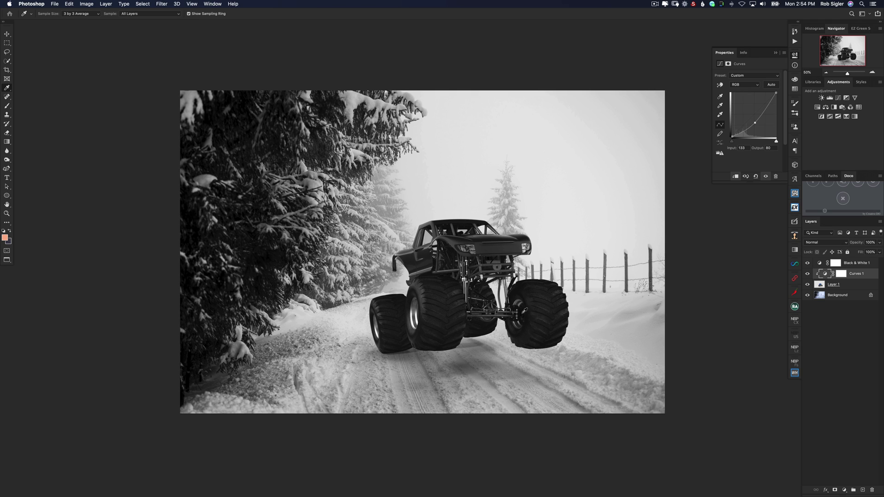
{"action": "left_click", "coordinate": [795, 65]}
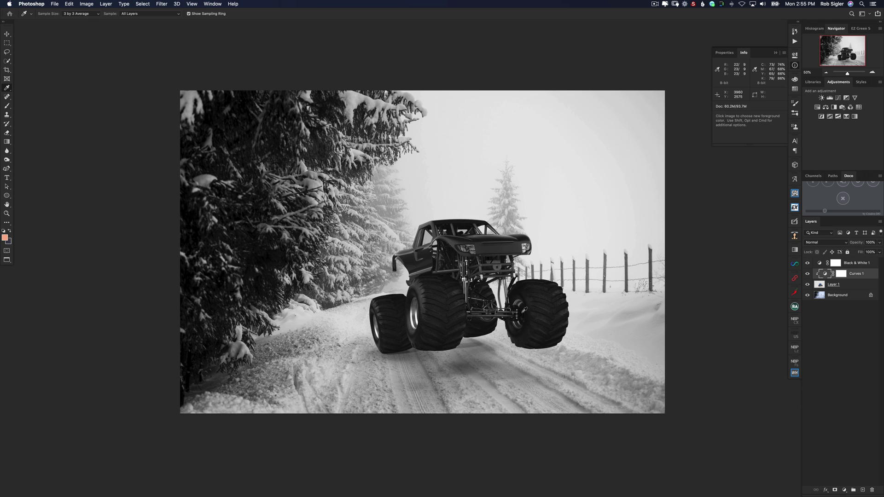
Delete the Black & White 1 layer to return the composite to colour
{"action": "left_click", "coordinate": [807, 263]}
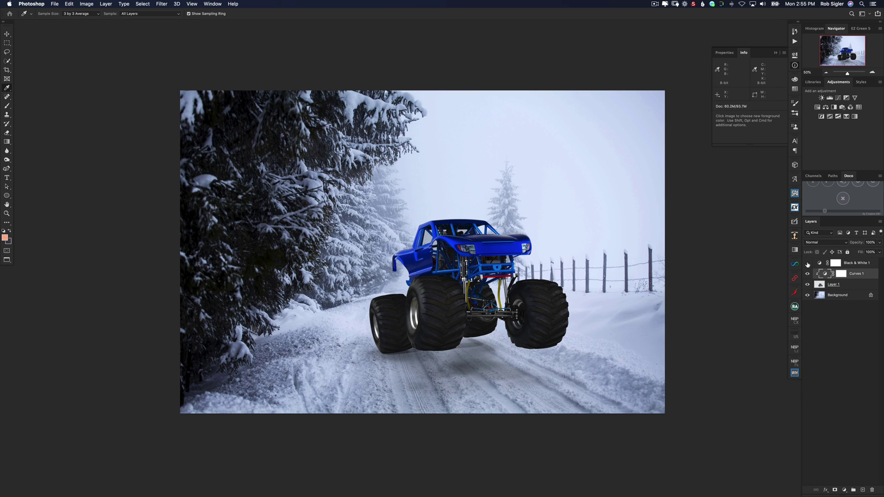
{"action": "left_click", "coordinate": [856, 264]}
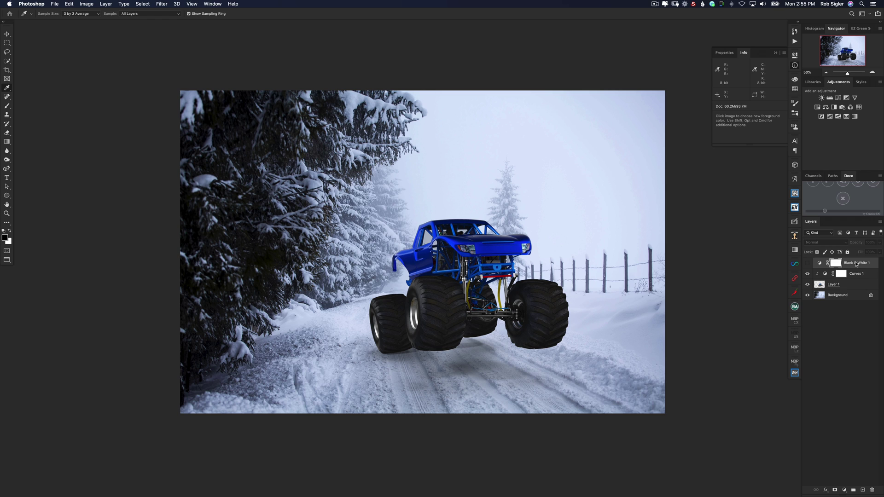
{"action": "key", "text": "BackSpace"}
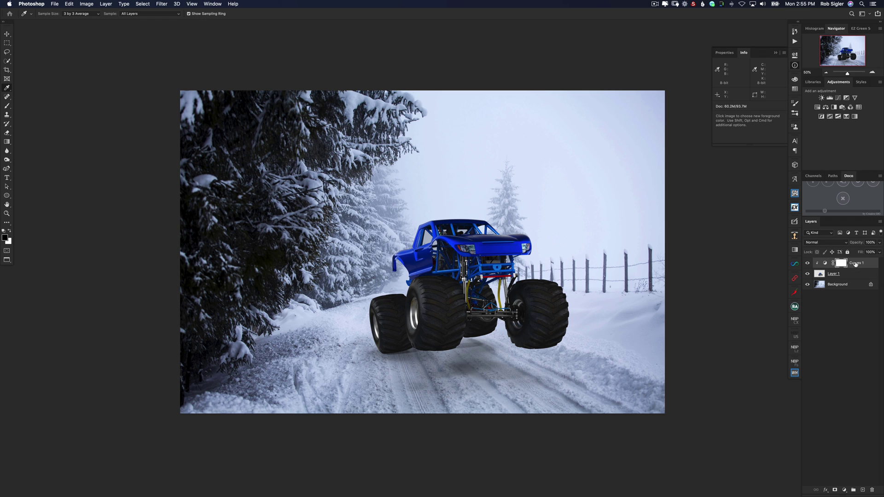
Compare the truck with and without Curves 1, leaving it on, then bring up the adjustment types
{"action": "left_click", "coordinate": [807, 264]}
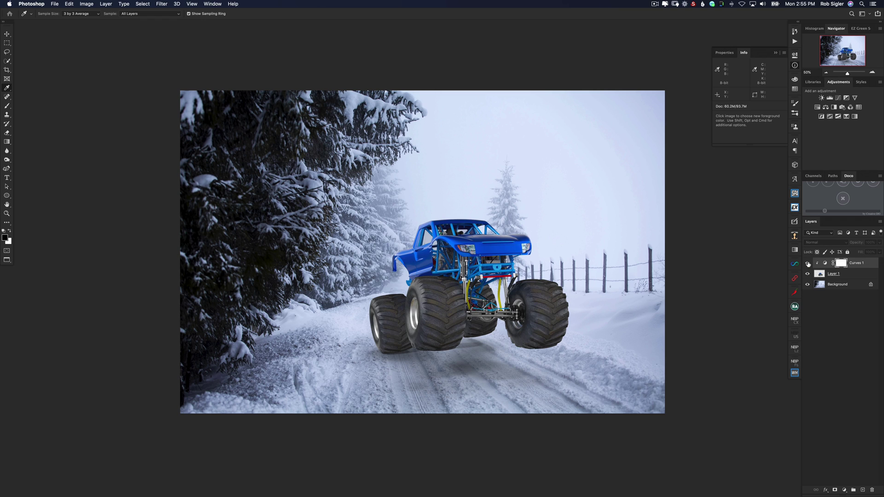
{"action": "left_click", "coordinate": [808, 264]}
{"action": "left_click", "coordinate": [808, 263]}
{"action": "left_click", "coordinate": [807, 264]}
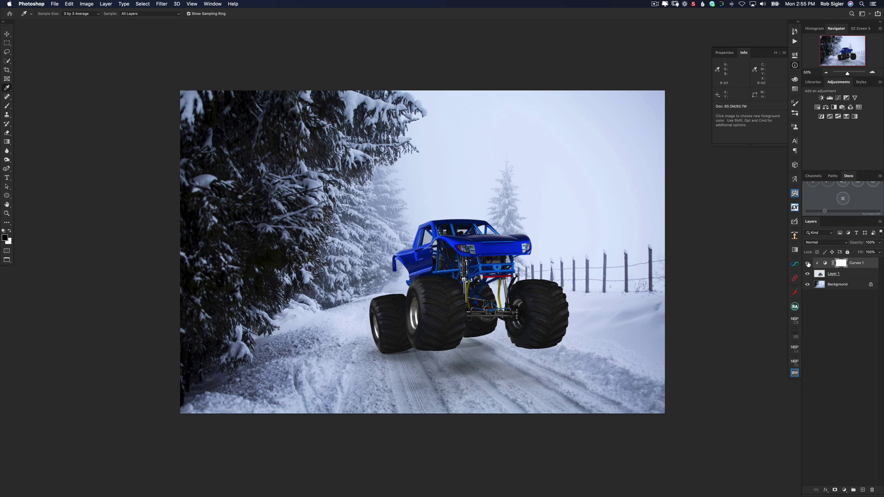
{"action": "left_click", "coordinate": [808, 263]}
{"action": "left_click", "coordinate": [808, 263]}
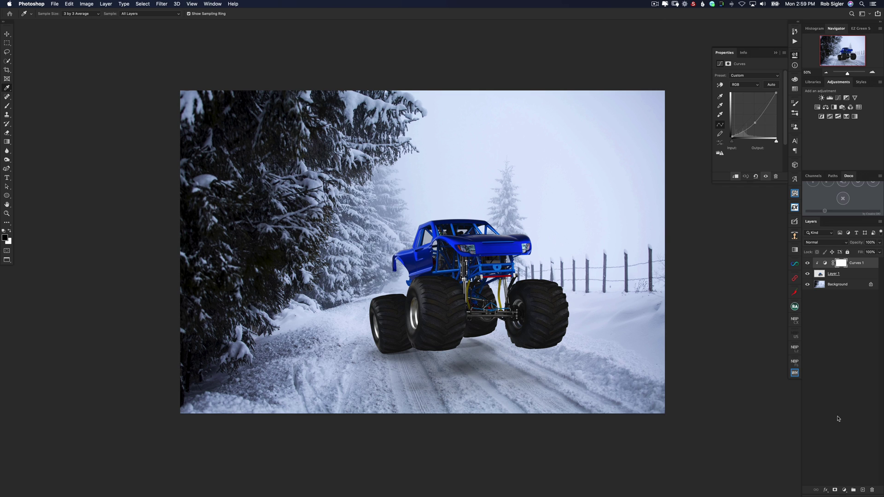
{"action": "left_click", "coordinate": [844, 490]}
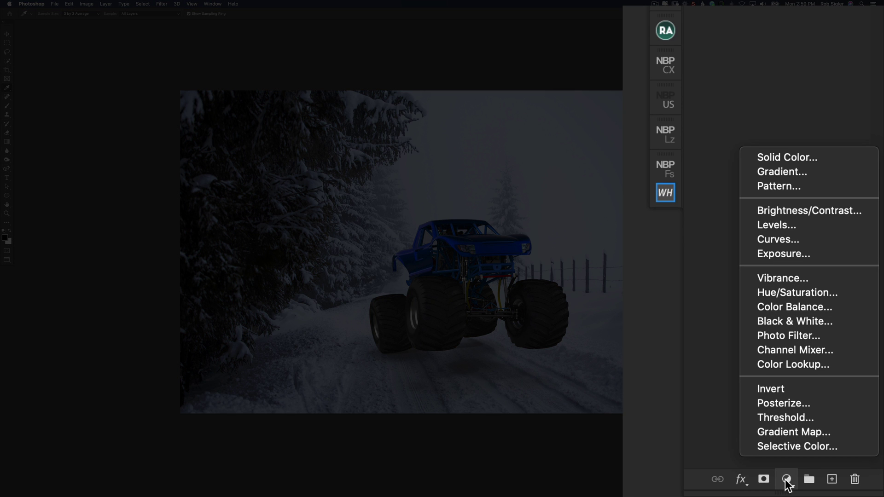
Add an Absolute Selective Color layer with Black at +100 for Blacks, Neutrals and Whites
{"action": "left_click", "coordinate": [789, 449]}
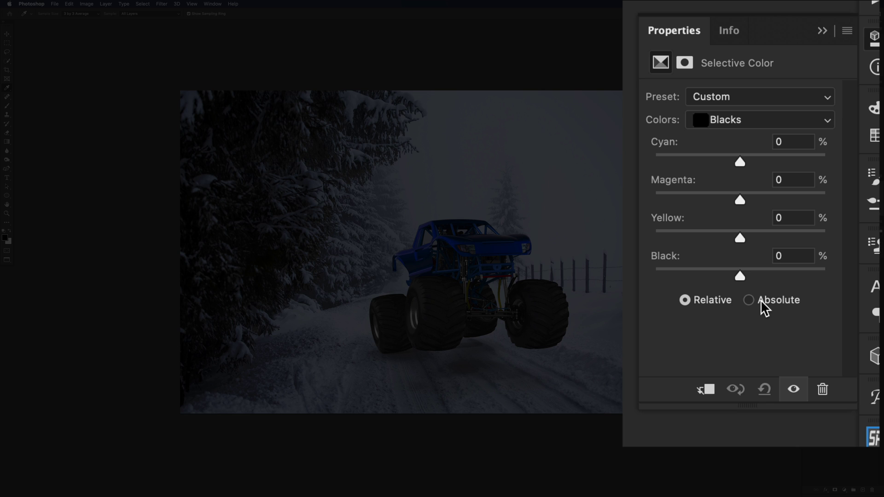
{"action": "left_click", "coordinate": [761, 299]}
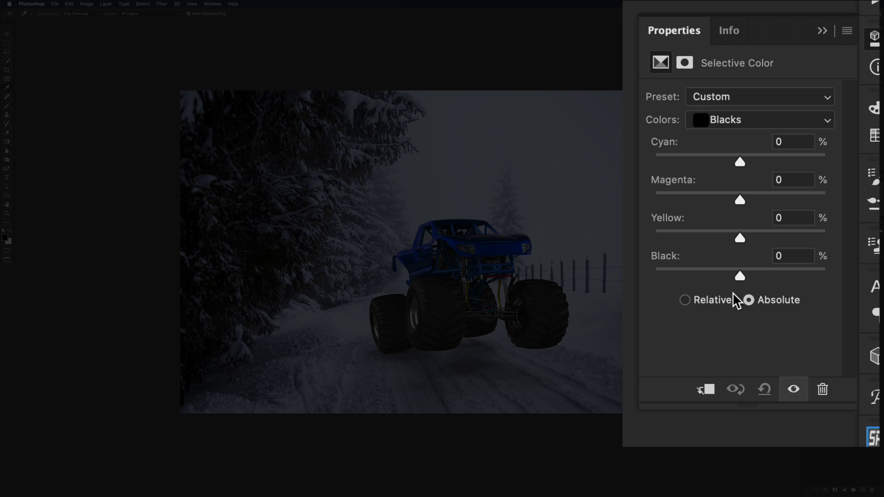
{"action": "left_click", "coordinate": [743, 122]}
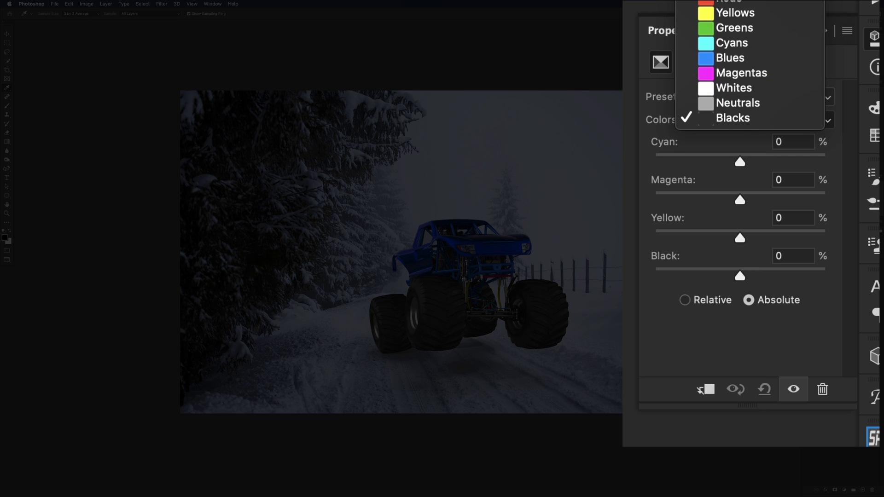
{"action": "left_click", "coordinate": [806, 116]}
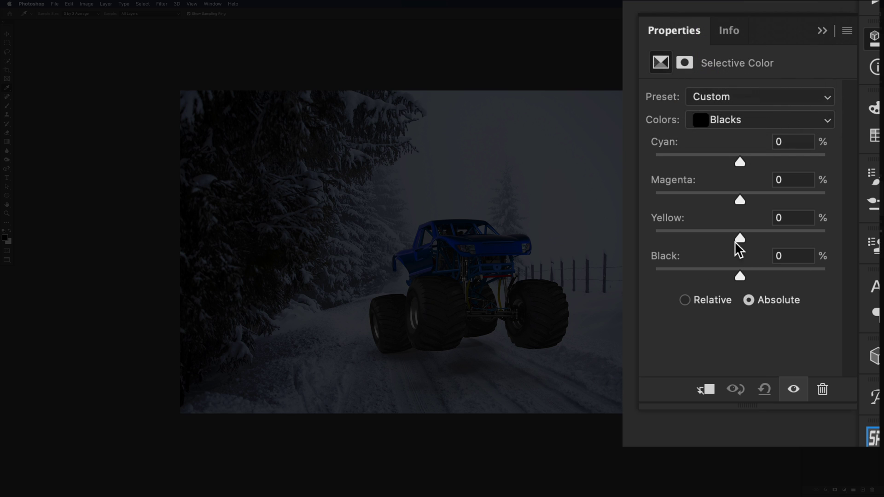
{"action": "left_click_drag", "start_coordinate": [744, 276], "coordinate": [837, 275]}
{"action": "left_click", "coordinate": [762, 121]}
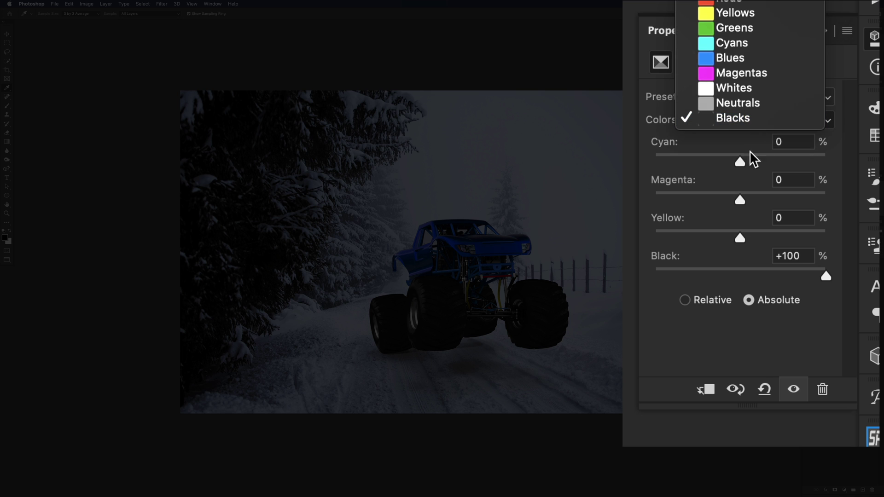
{"action": "left_click", "coordinate": [746, 103]}
{"action": "left_click_drag", "start_coordinate": [740, 276], "coordinate": [869, 277]}
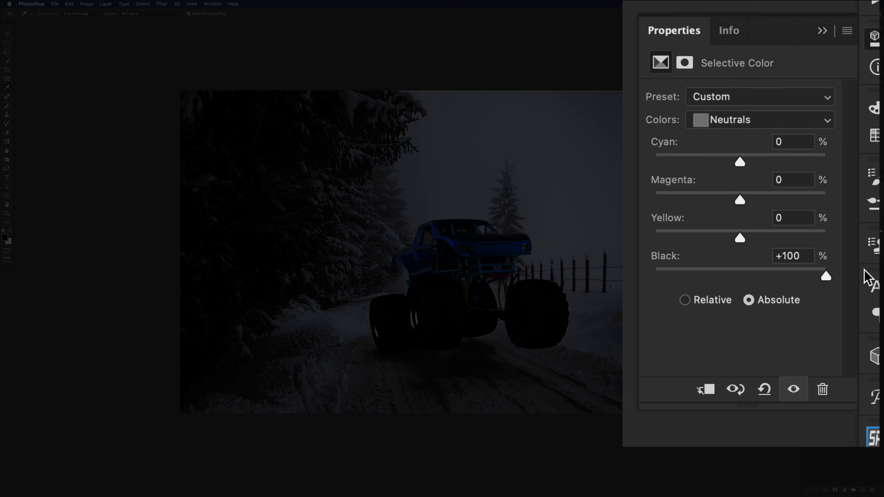
{"action": "left_click", "coordinate": [742, 120]}
{"action": "left_click", "coordinate": [738, 105]}
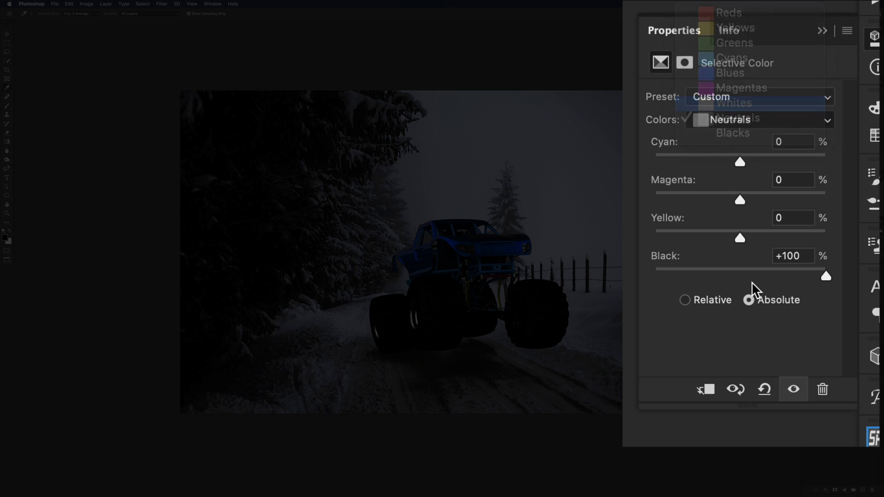
{"action": "left_click_drag", "start_coordinate": [742, 277], "coordinate": [872, 282]}
Set Black to -100 for the Magentas, Blues and Cyans ranges
{"action": "left_click", "coordinate": [726, 121]}
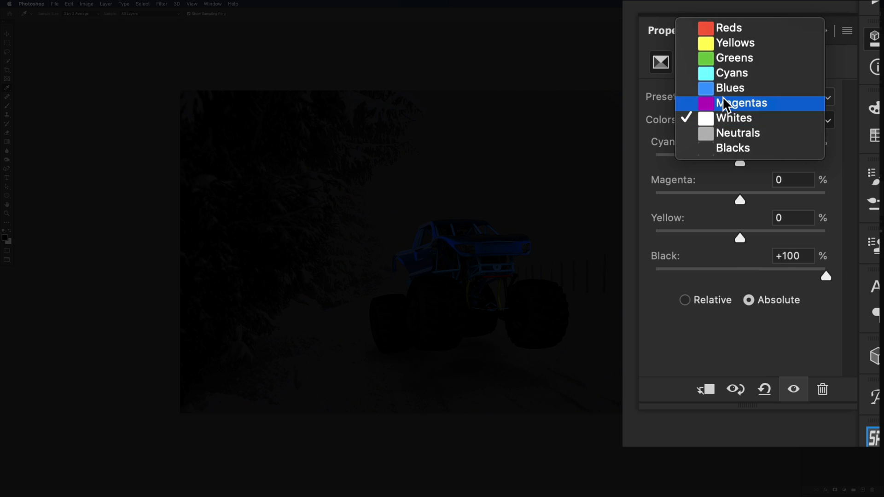
{"action": "left_click", "coordinate": [726, 103]}
{"action": "left_click_drag", "start_coordinate": [741, 277], "coordinate": [654, 276]}
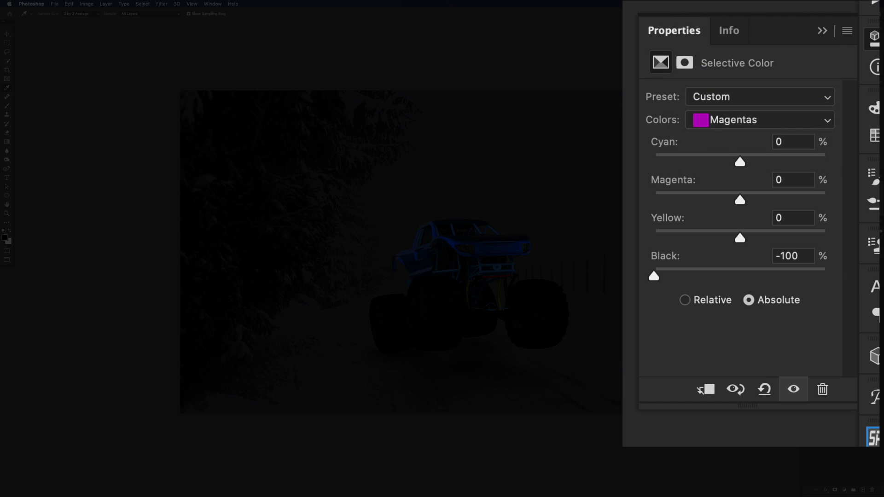
{"action": "left_click", "coordinate": [728, 121]}
{"action": "left_click", "coordinate": [728, 102]}
{"action": "left_click_drag", "start_coordinate": [741, 277], "coordinate": [654, 276]}
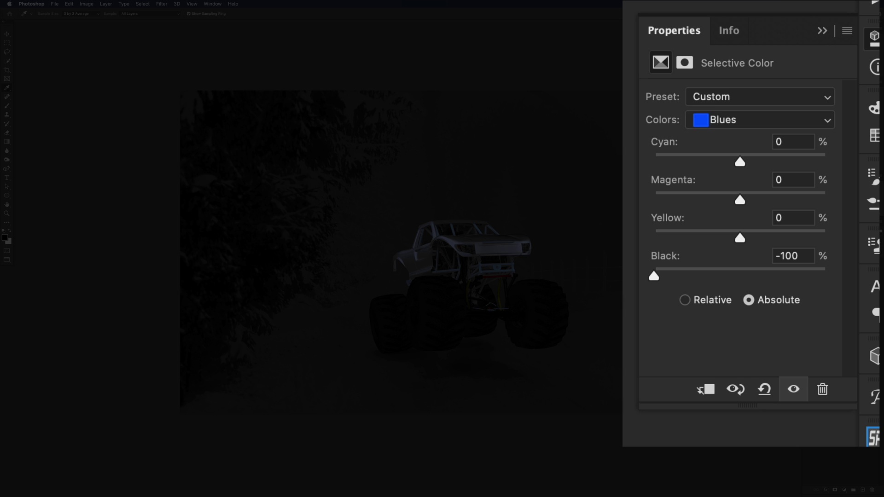
{"action": "left_click", "coordinate": [736, 98]}
{"action": "left_click", "coordinate": [736, 98]}
{"action": "left_click", "coordinate": [734, 120]}
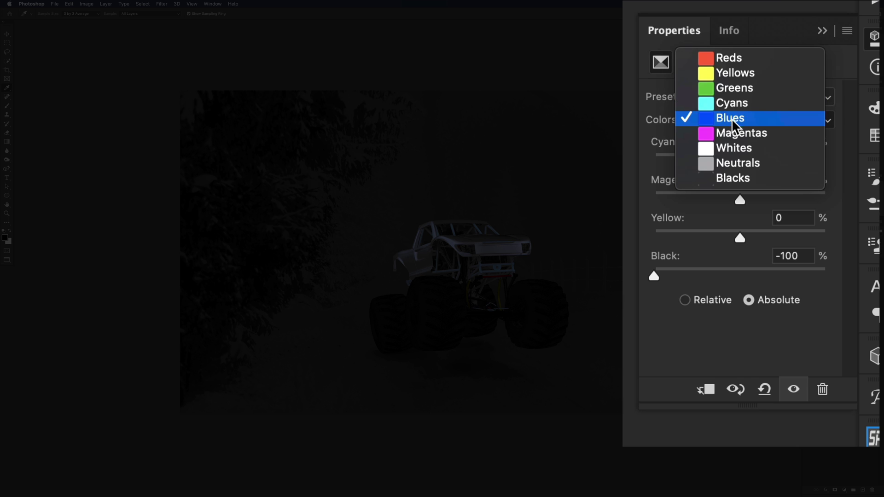
{"action": "left_click", "coordinate": [734, 104]}
{"action": "left_click_drag", "start_coordinate": [740, 276], "coordinate": [654, 277]}
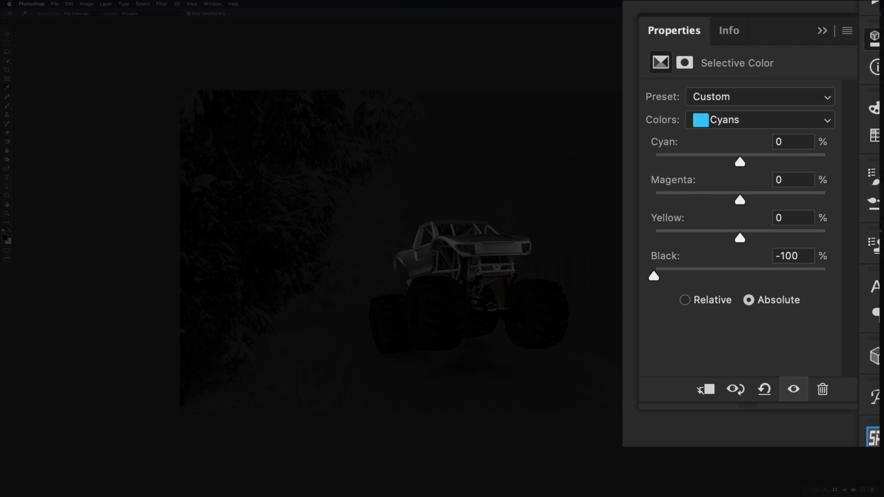
Set Black to -100 for the Greens, Yellows and Reds ranges
{"action": "left_click", "coordinate": [744, 122]}
{"action": "left_click", "coordinate": [735, 103]}
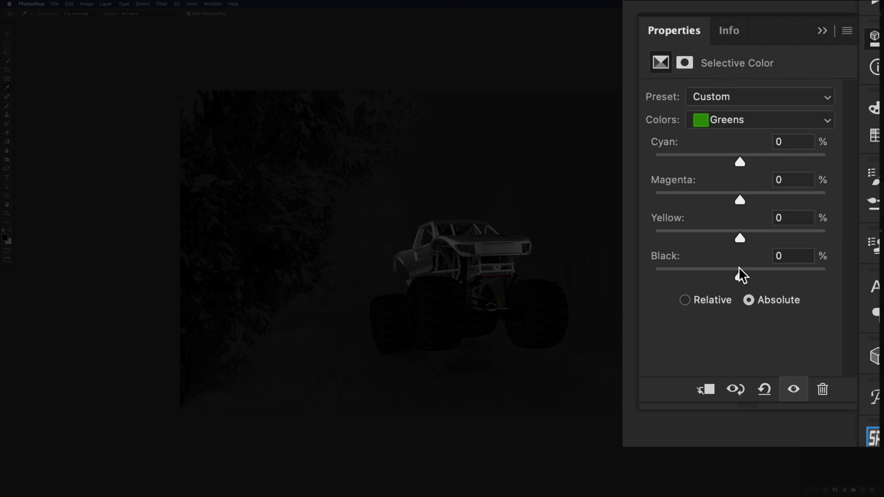
{"action": "left_click_drag", "start_coordinate": [740, 276], "coordinate": [654, 277]}
{"action": "left_click", "coordinate": [715, 121]}
{"action": "left_click", "coordinate": [719, 107]}
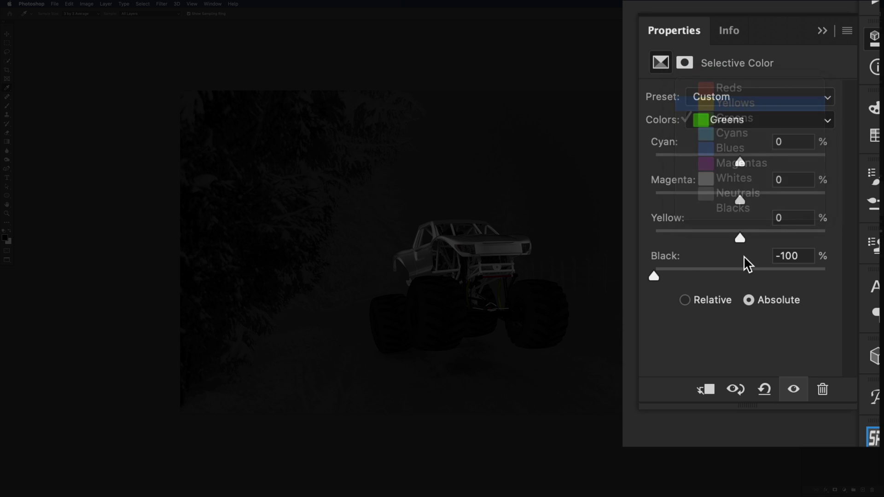
{"action": "left_click_drag", "start_coordinate": [739, 276], "coordinate": [653, 276]}
{"action": "left_click", "coordinate": [728, 120]}
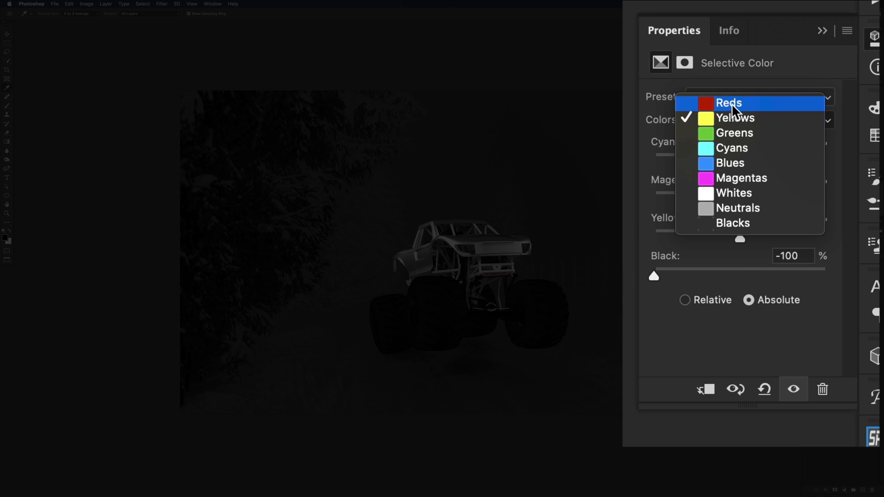
{"action": "left_click", "coordinate": [731, 103]}
{"action": "left_click_drag", "start_coordinate": [739, 276], "coordinate": [654, 276]}
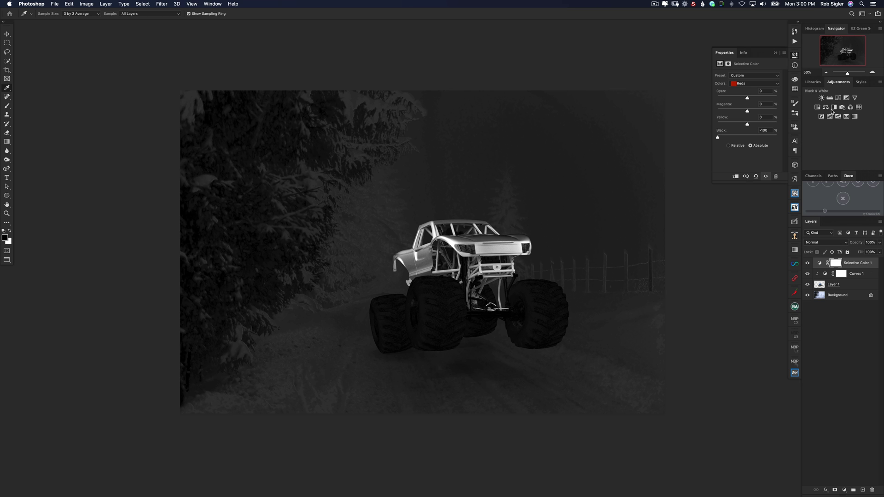
Add a Hue/Saturation layer beneath Curves 1 with Saturation around -50 on the truck
{"action": "left_click", "coordinate": [818, 108]}
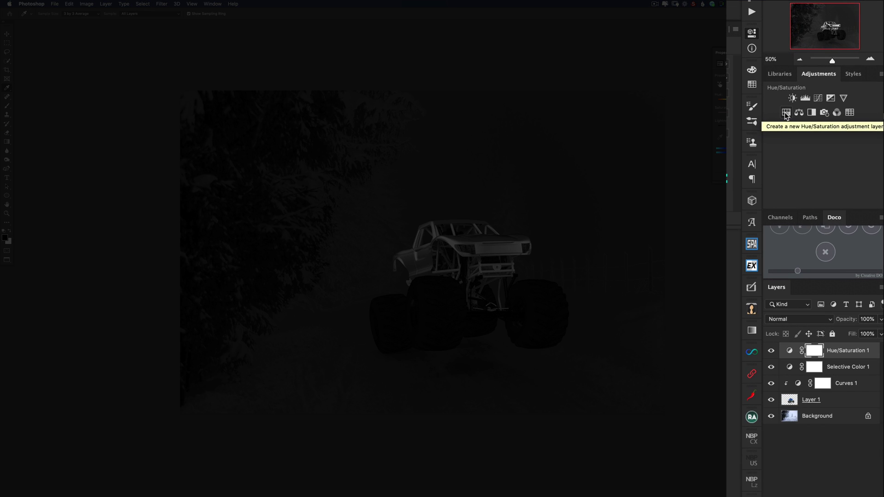
{"action": "left_click_drag", "start_coordinate": [838, 352], "coordinate": [847, 389]}
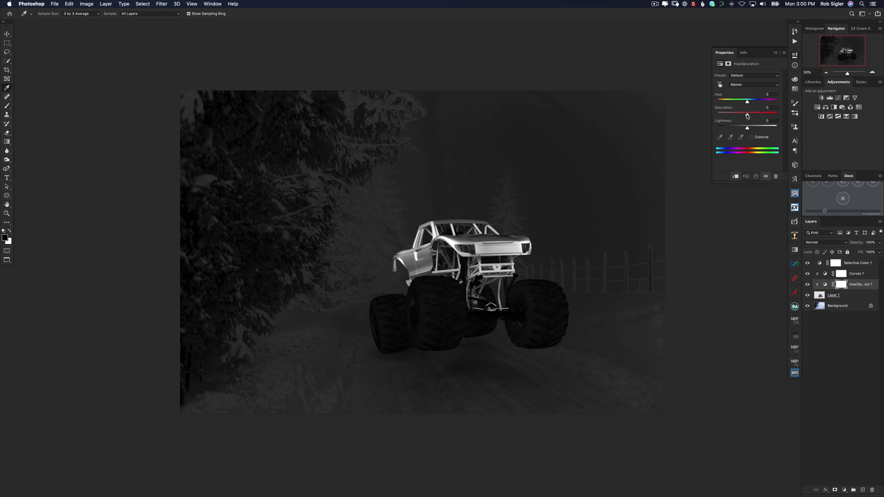
{"action": "left_click_drag", "start_coordinate": [745, 113], "coordinate": [717, 115]}
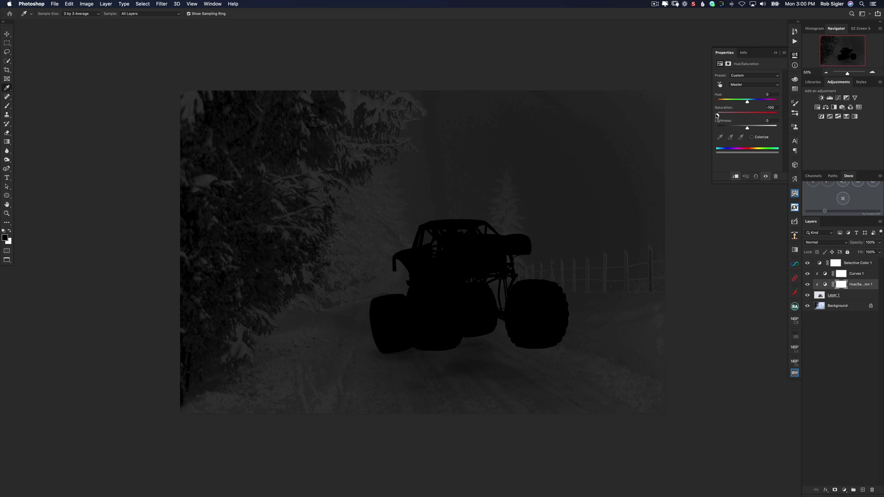
{"action": "left_click_drag", "start_coordinate": [717, 115], "coordinate": [780, 117]}
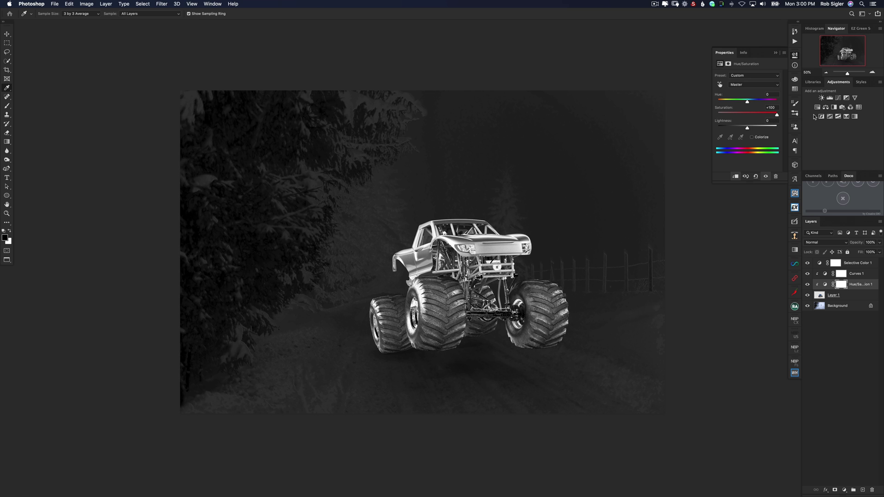
{"action": "left_click_drag", "start_coordinate": [777, 115], "coordinate": [733, 116]}
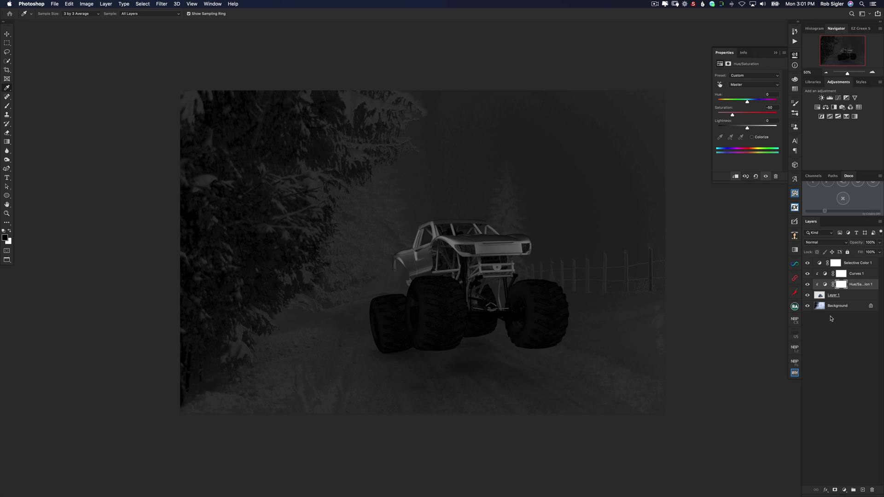
Hide Selective Color 1 and compare the truck with and without the desaturation
{"action": "left_click", "coordinate": [807, 264]}
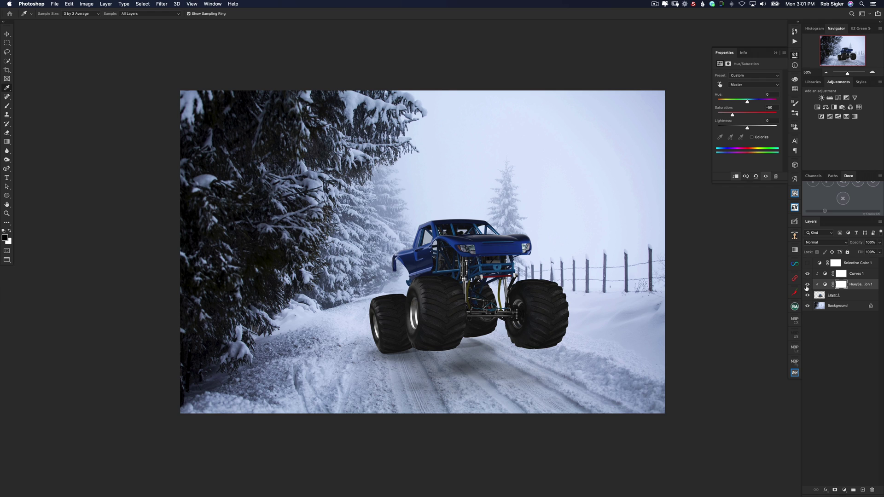
{"action": "left_click", "coordinate": [808, 284]}
{"action": "left_click", "coordinate": [807, 285]}
{"action": "left_click", "coordinate": [807, 284]}
{"action": "left_click", "coordinate": [807, 285]}
Delete Selective Color 1 and add a new empty layer on top
{"action": "left_click", "coordinate": [834, 264]}
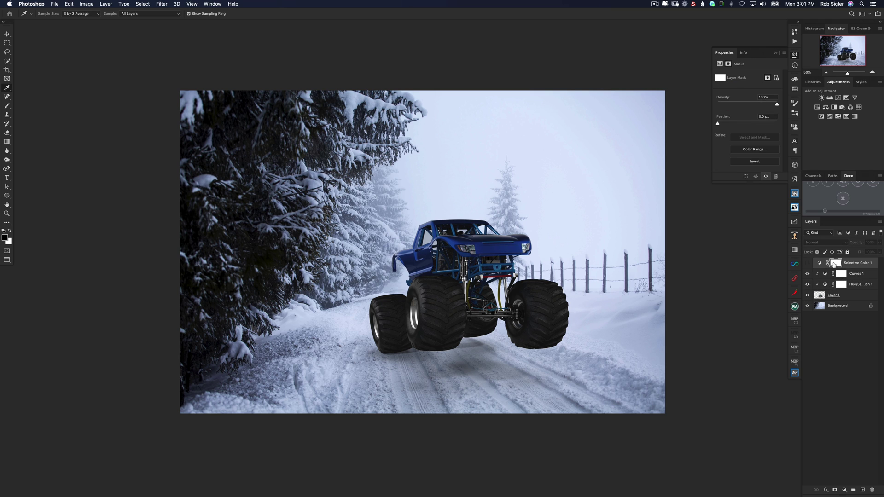
{"action": "key", "text": "Delete"}
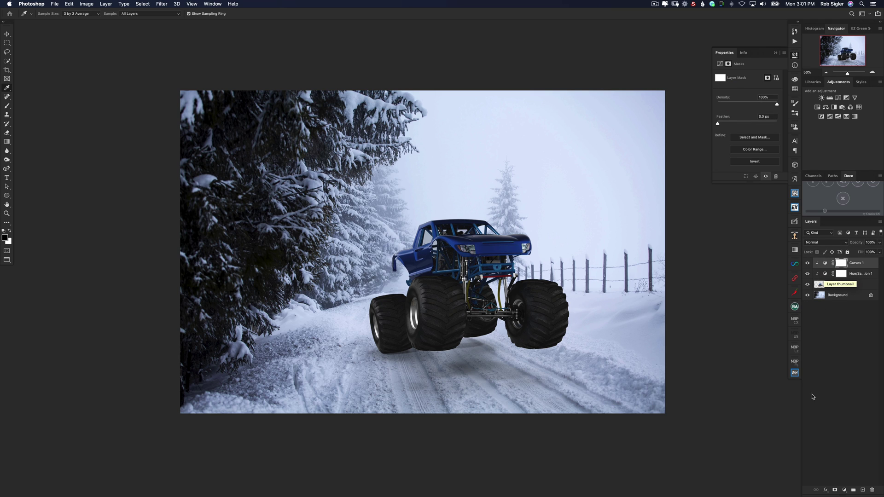
{"action": "left_click", "coordinate": [862, 490]}
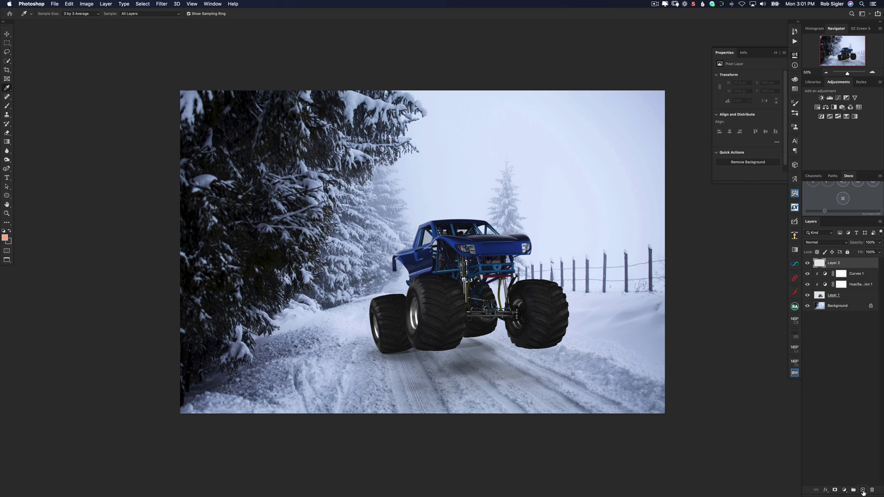
Fill Layer 2 with 50% Gray and set its blend mode to Luminosity
{"action": "key", "text": "shift+BackSpace"}
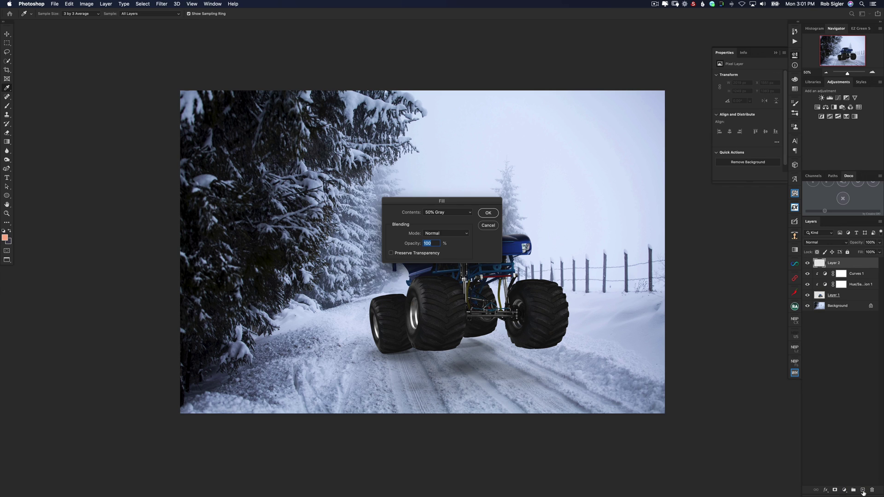
{"action": "left_click", "coordinate": [490, 214]}
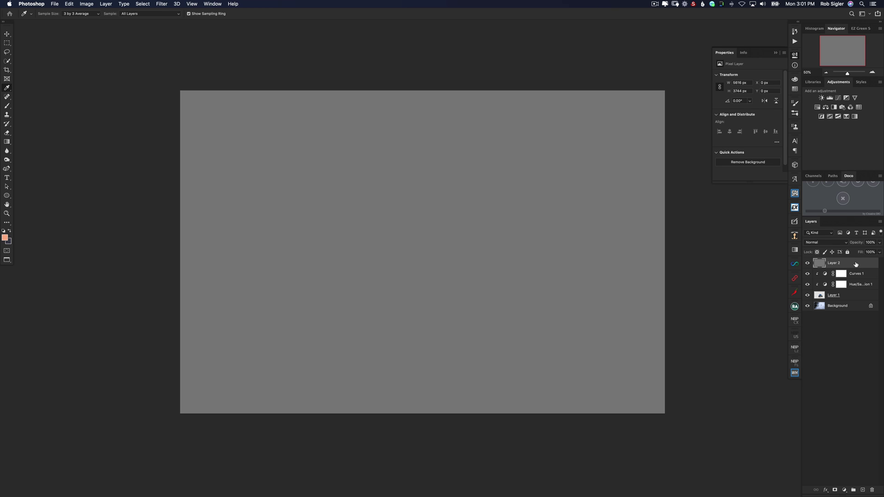
{"action": "left_click", "coordinate": [832, 244]}
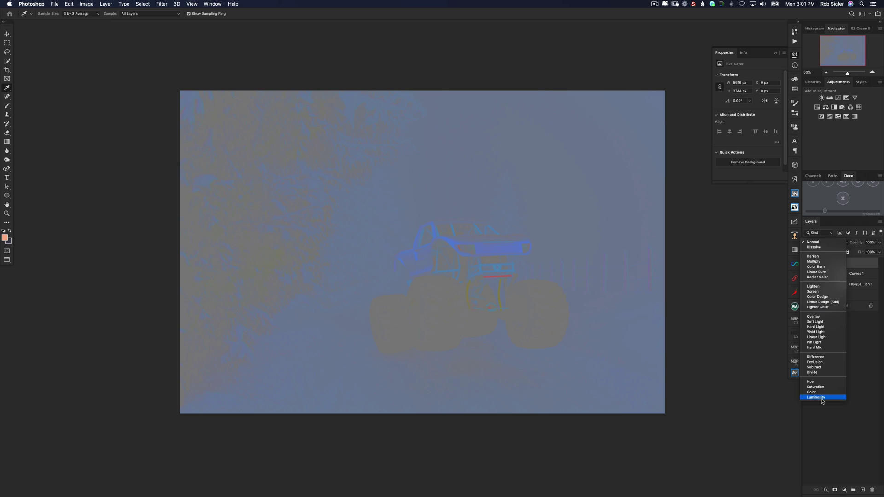
{"action": "left_click", "coordinate": [823, 397]}
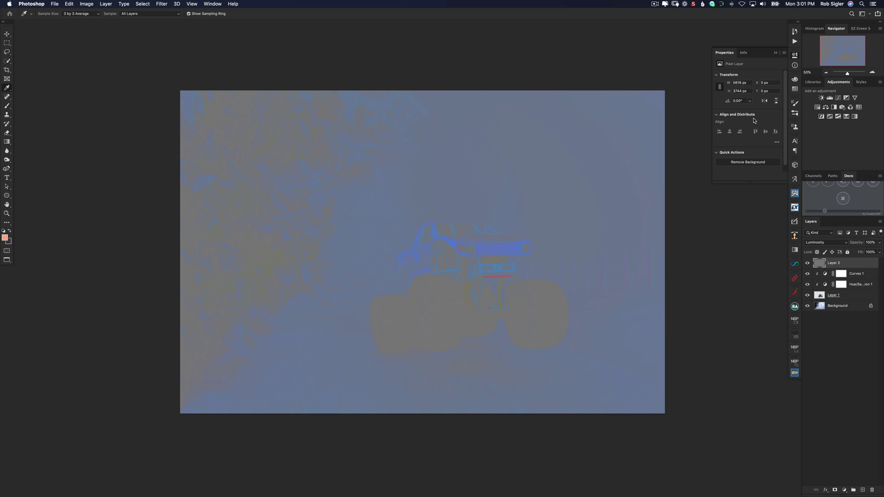
Add a Hue/Saturation 2 layer with Saturation at +100 to expose colour mismatches
{"action": "left_click", "coordinate": [817, 107]}
{"action": "left_click_drag", "start_coordinate": [747, 115], "coordinate": [786, 116]}
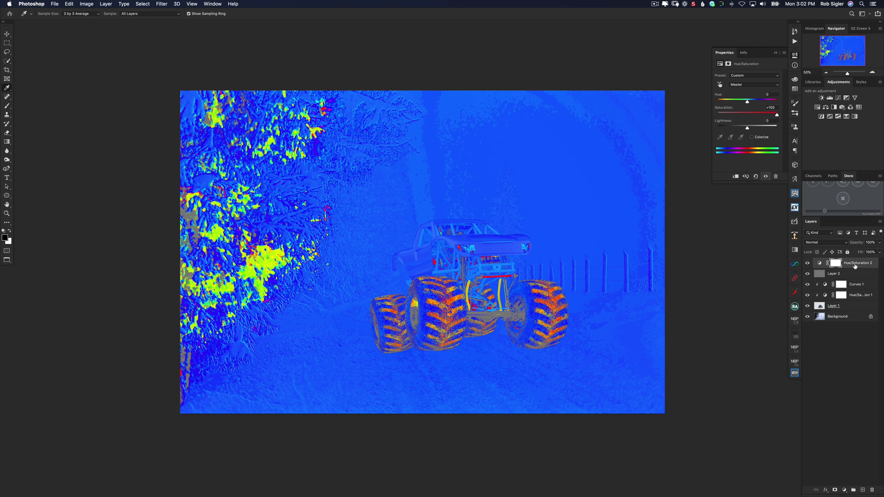
{"action": "left_click", "coordinate": [844, 490]}
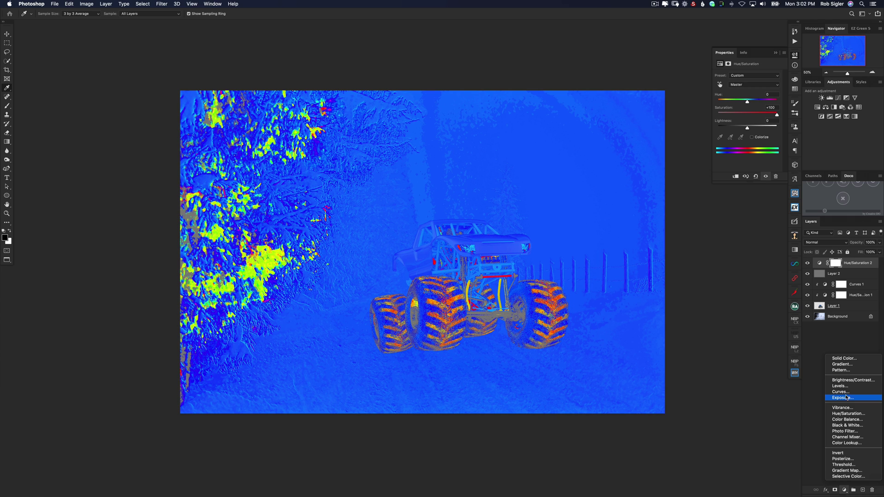
Add a Color Balance adjustment layer and move it below Curves 1
{"action": "left_click", "coordinate": [849, 419]}
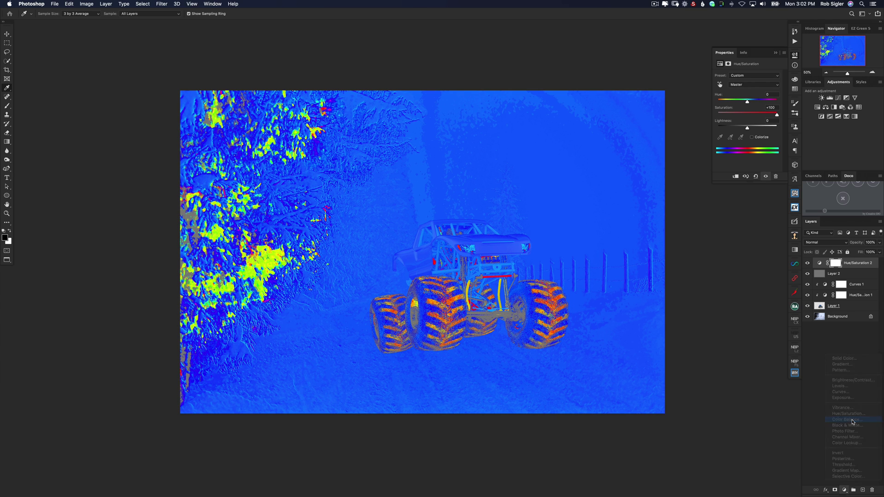
{"action": "left_click_drag", "start_coordinate": [850, 265], "coordinate": [851, 300]}
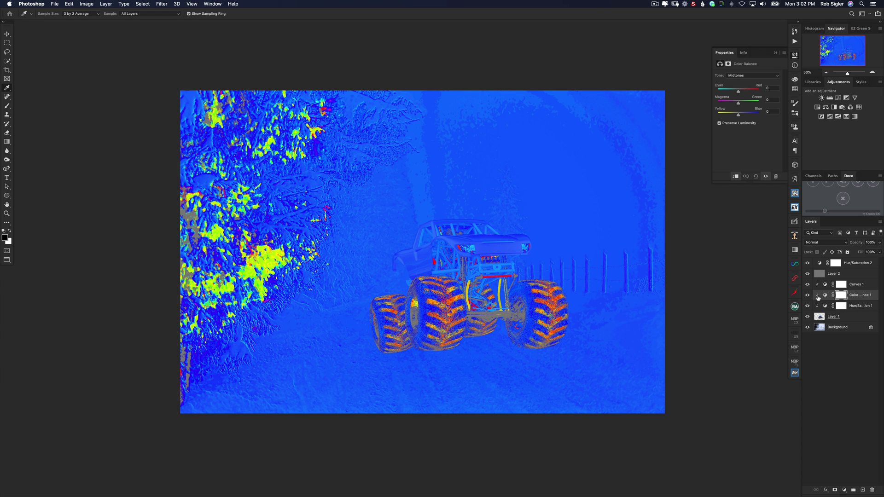
{"action": "left_click", "coordinate": [824, 296]}
Shift the Color Balance midtones to Cyan -7 and Magenta -5
{"action": "left_click", "coordinate": [741, 76]}
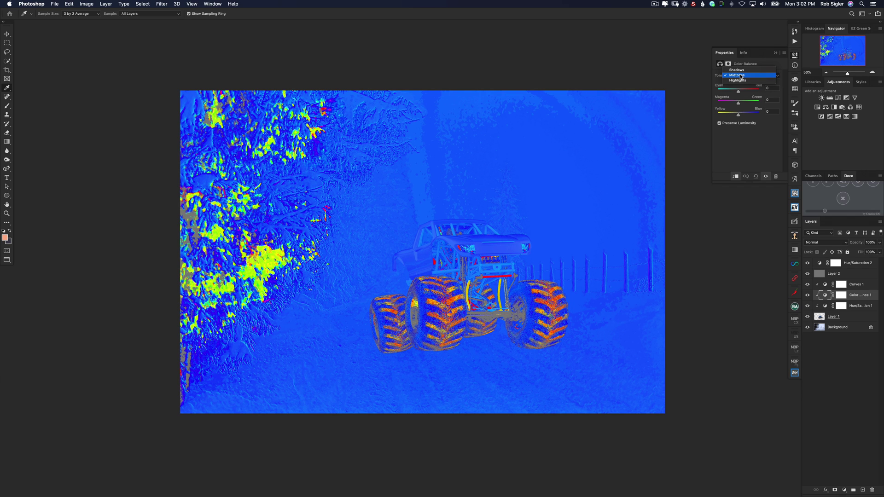
{"action": "left_click", "coordinate": [741, 75]}
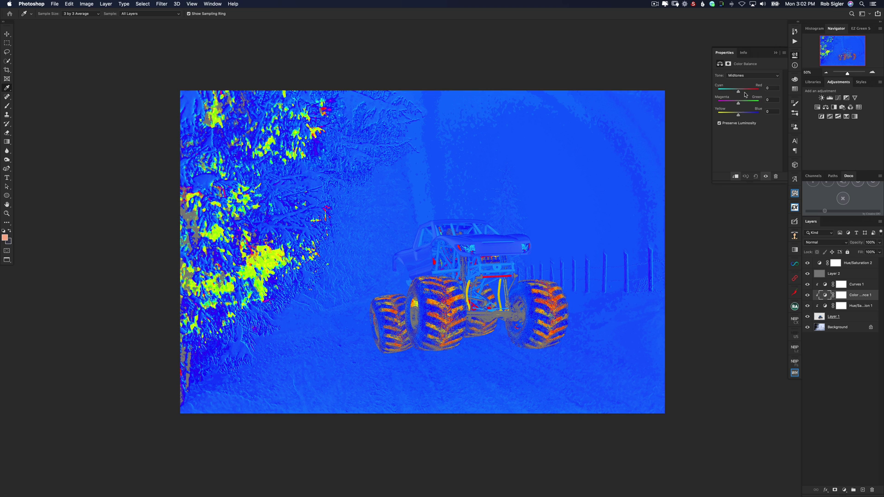
{"action": "mouse_move", "coordinate": [739, 92]}
{"action": "left_mouse_down"}
{"action": "mouse_move", "coordinate": [749, 92]}
{"action": "mouse_move", "coordinate": [736, 95]}
{"action": "left_mouse_up"}
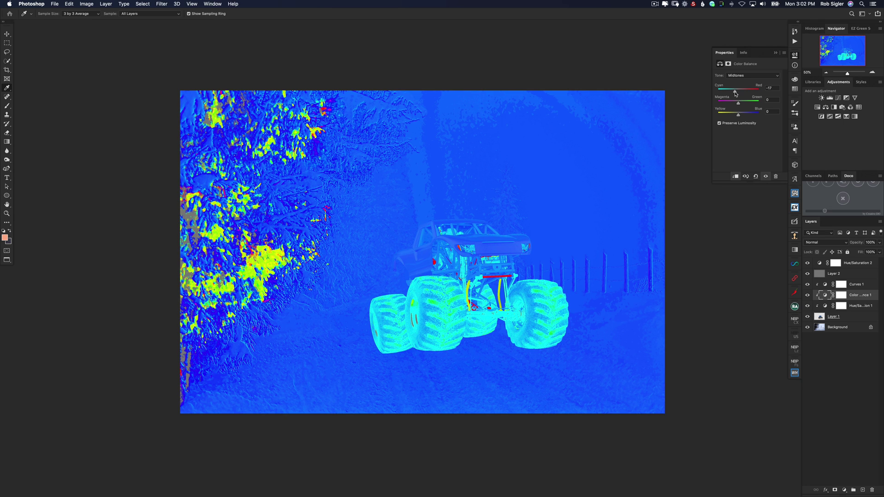
{"action": "left_click_drag", "start_coordinate": [737, 94], "coordinate": [737, 94]}
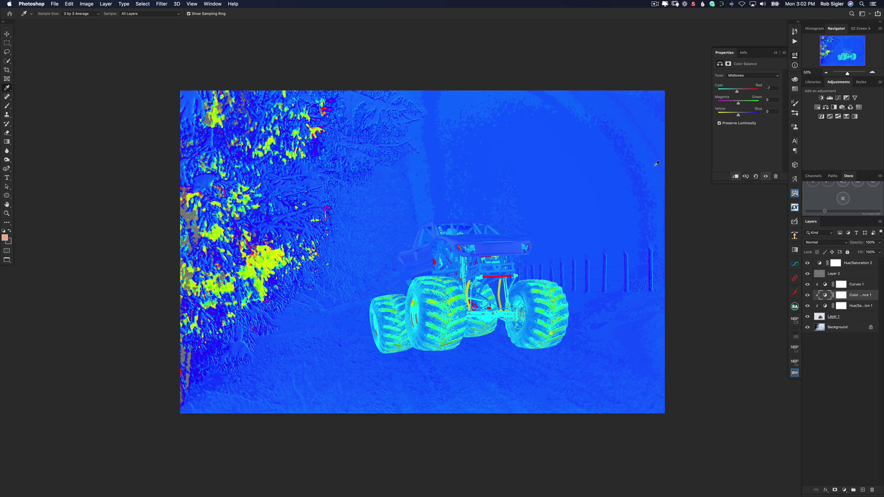
{"action": "scroll", "coordinate": [657, 163], "scroll_direction": "up", "scroll_amount": 3}
{"action": "scroll", "coordinate": [371, 444], "scroll_direction": "down", "scroll_amount": 3}
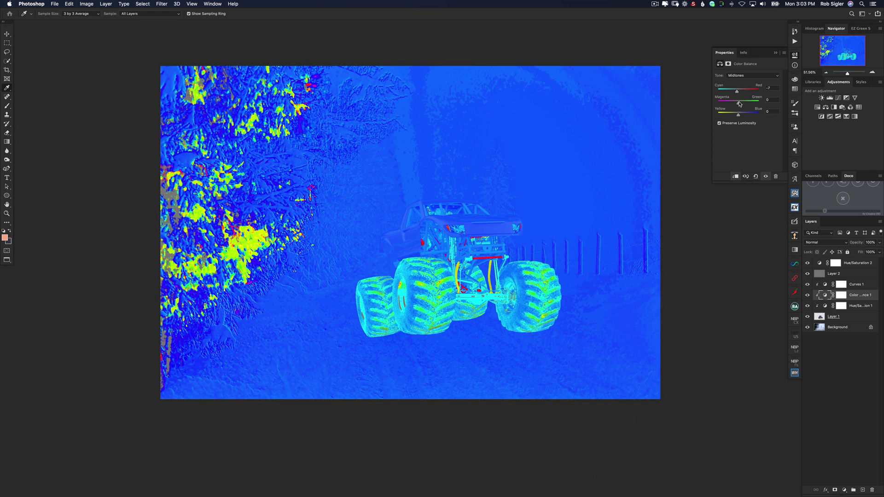
{"action": "left_click_drag", "start_coordinate": [740, 103], "coordinate": [737, 105]}
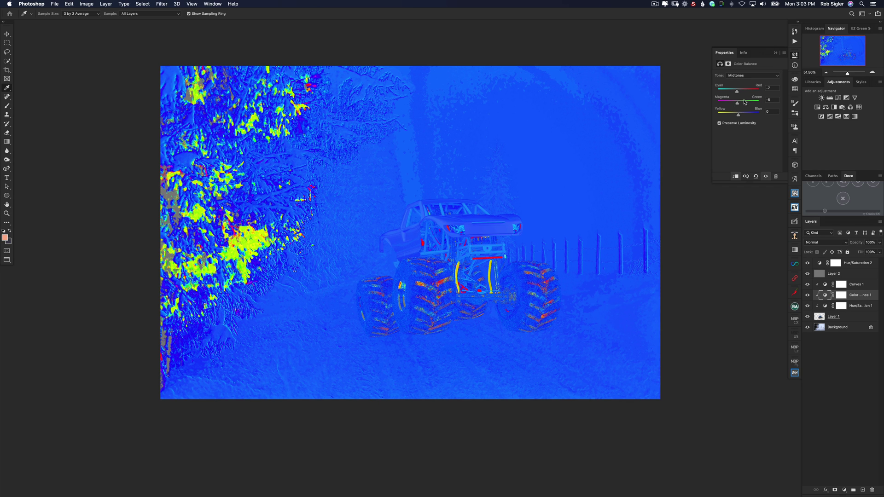
{"action": "left_click_drag", "start_coordinate": [738, 116], "coordinate": [738, 117]}
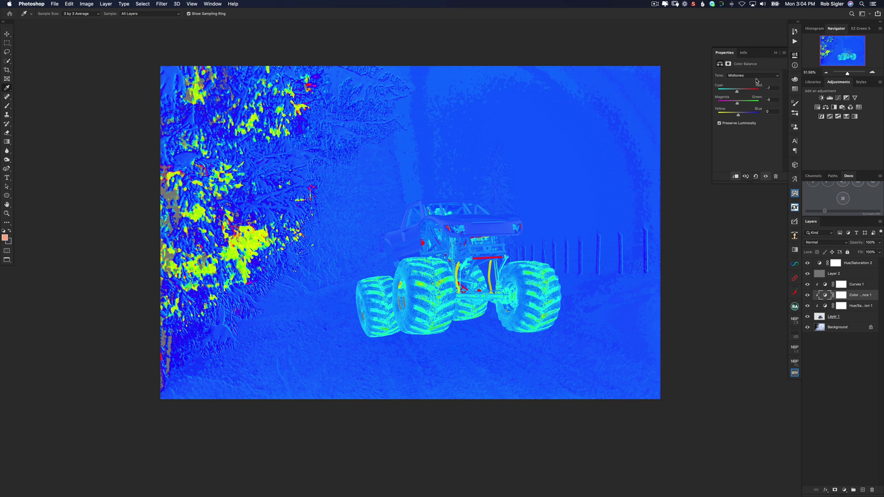
Set the Color Balance shadows to Red +3, Green +2 and Blue +6
{"action": "left_click", "coordinate": [755, 76]}
{"action": "left_click", "coordinate": [754, 70]}
{"action": "left_click_drag", "start_coordinate": [738, 91], "coordinate": [739, 93]}
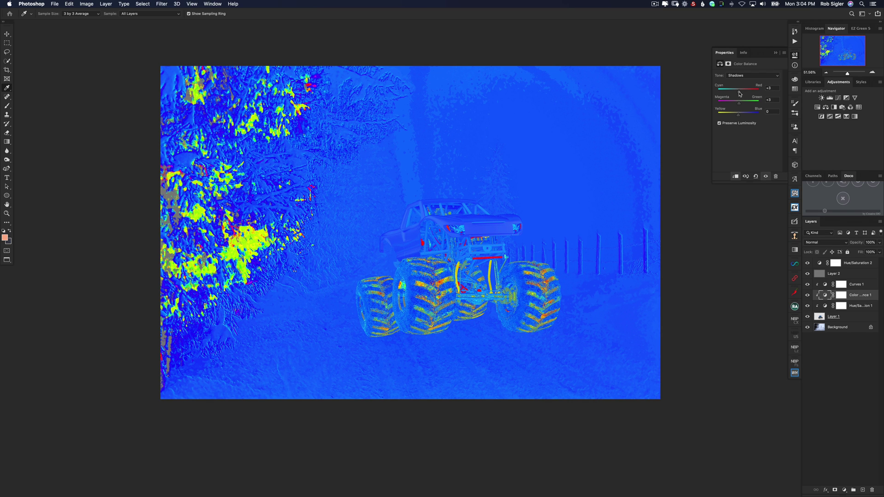
{"action": "left_click_drag", "start_coordinate": [739, 103], "coordinate": [739, 117]}
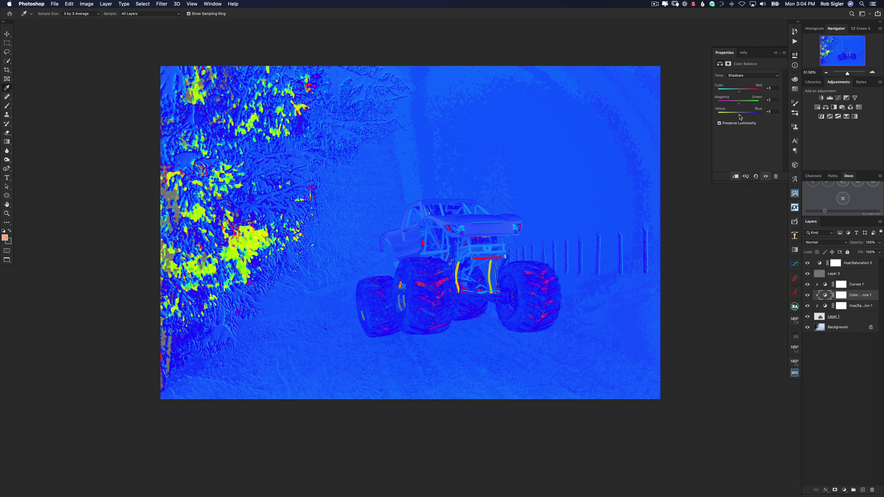
{"action": "left_click_drag", "start_coordinate": [740, 117], "coordinate": [741, 117]}
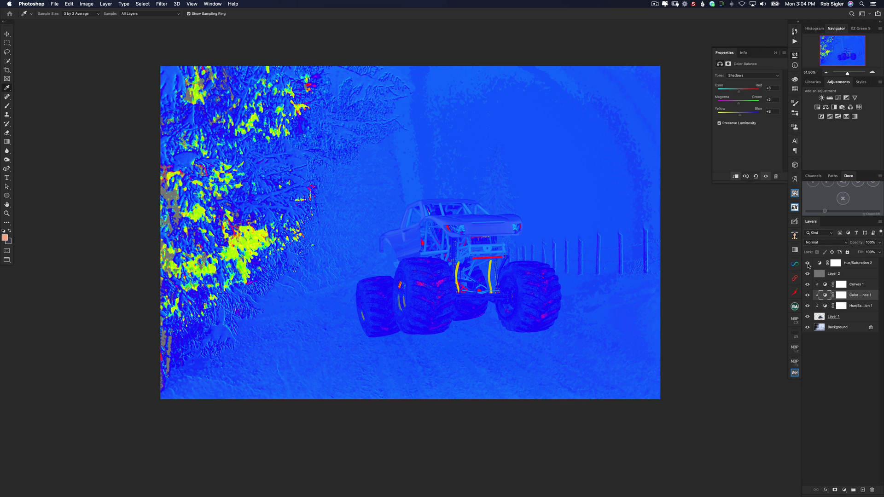
Hide Hue/Saturation 2, Layer 2 and Curves 1, then delete Hue/Saturation 2 and Layer 2
{"action": "left_click", "coordinate": [808, 263]}
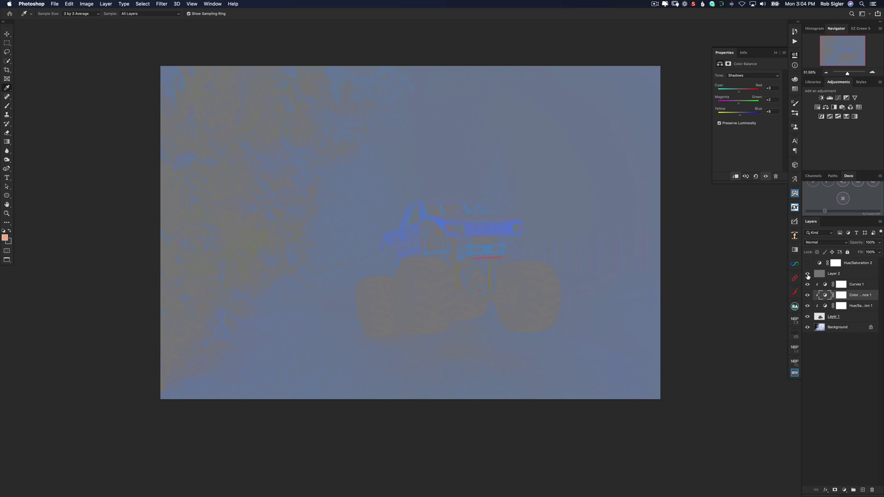
{"action": "left_click", "coordinate": [808, 274]}
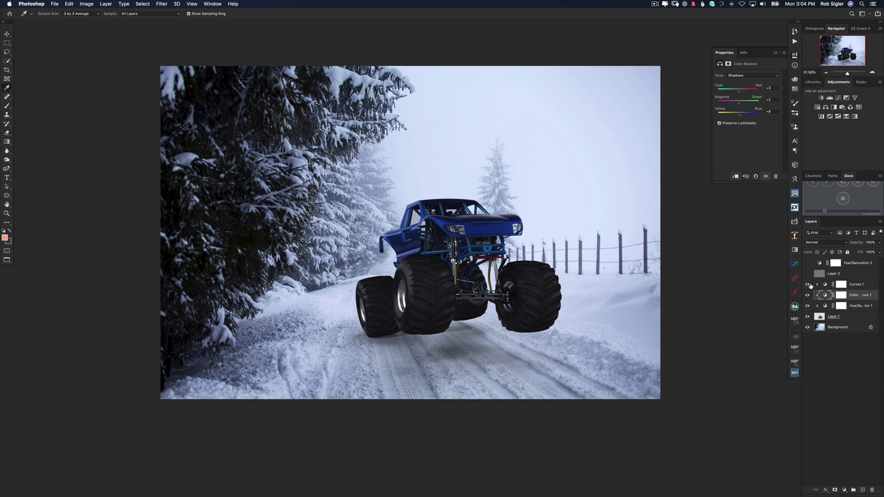
{"action": "left_click", "coordinate": [808, 284]}
{"action": "left_click", "coordinate": [839, 274]}
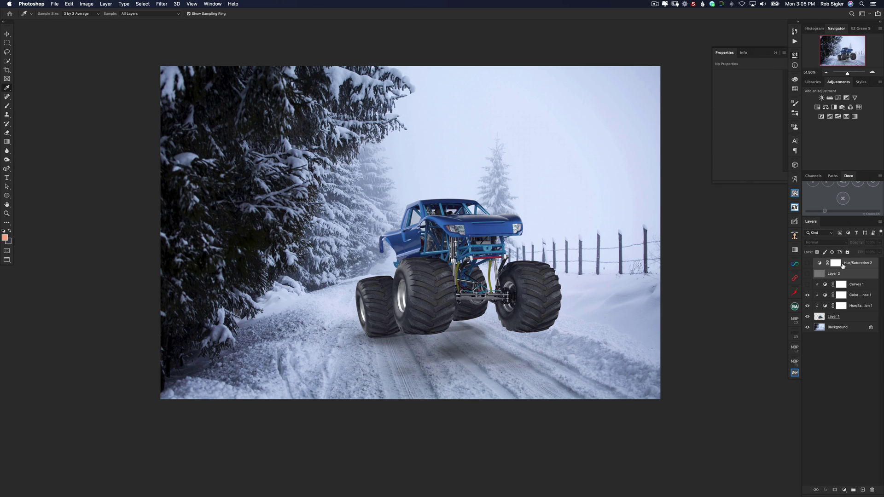
{"action": "key", "text": "BackSpace"}
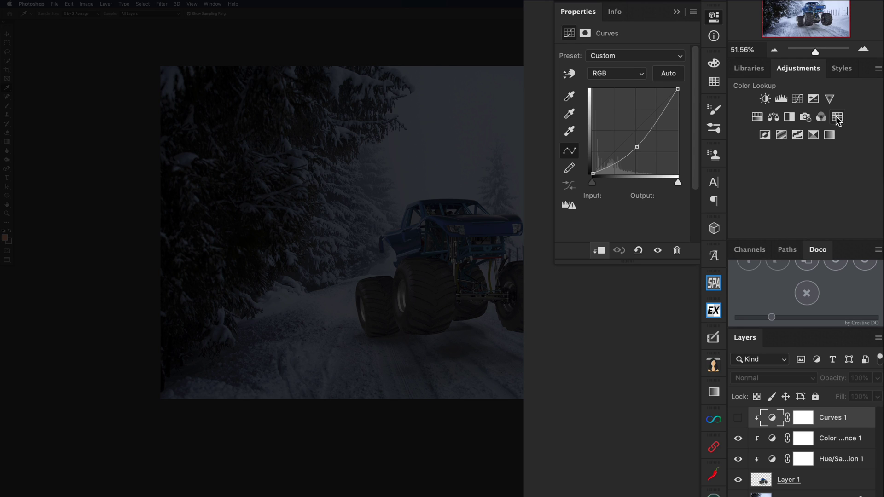
Add a Color Lookup layer using the NightFromDay.CUBE 3D LUT
{"action": "left_click", "coordinate": [836, 118]}
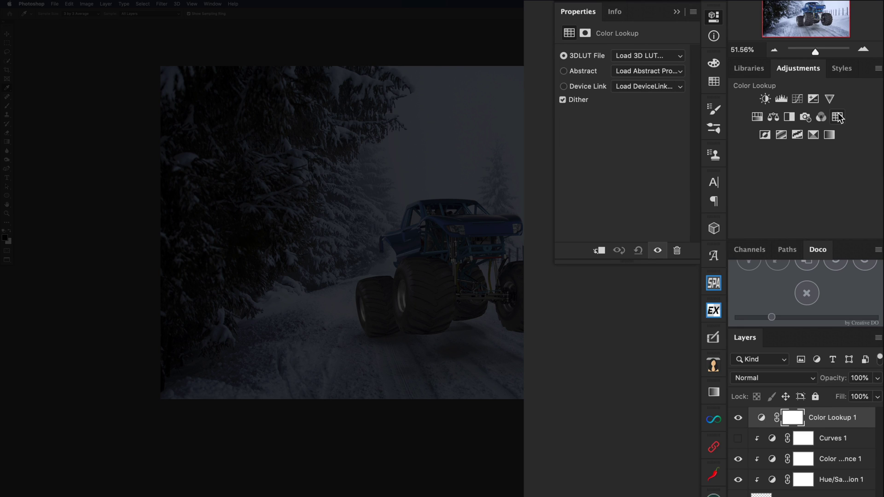
{"action": "left_click", "coordinate": [621, 55]}
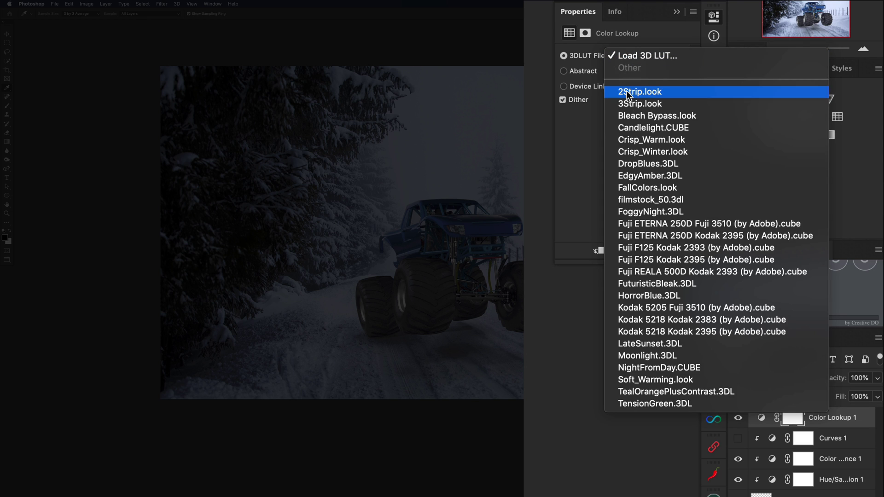
{"action": "left_click", "coordinate": [707, 367]}
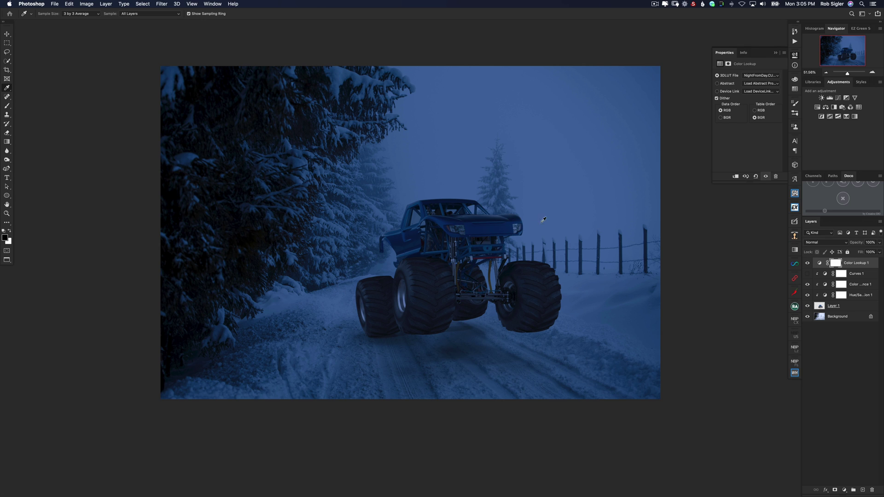
On a new layer above Color Lookup 1, select a wedge from the headlight to the right edge
{"action": "left_click", "coordinate": [854, 264]}
{"action": "left_click", "coordinate": [863, 491]}
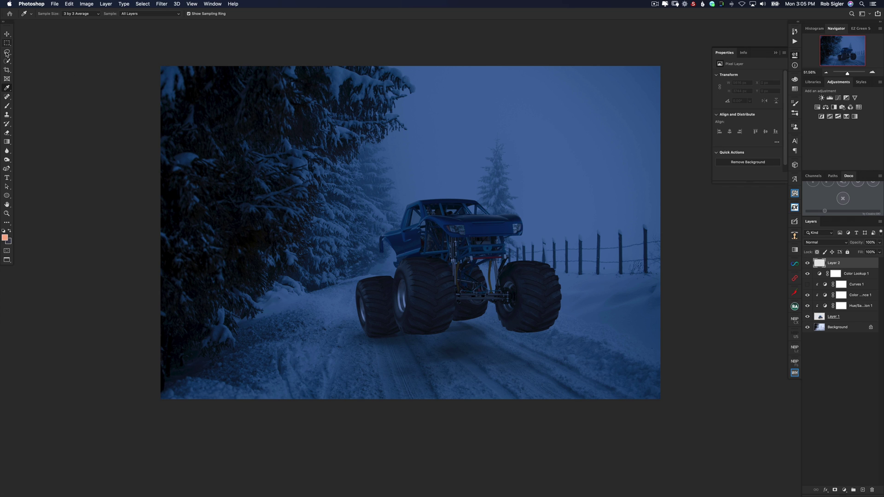
{"action": "left_click_drag", "start_coordinate": [7, 51], "coordinate": [26, 58]}
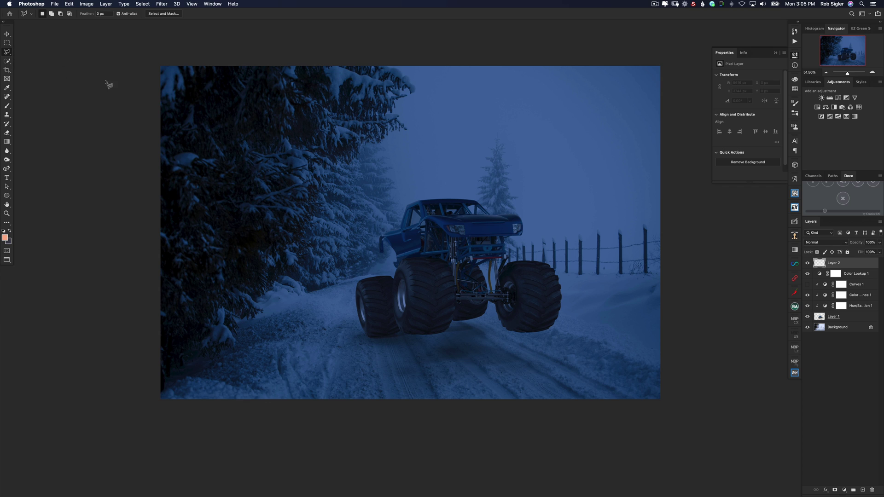
{"action": "left_click", "coordinate": [516, 225]}
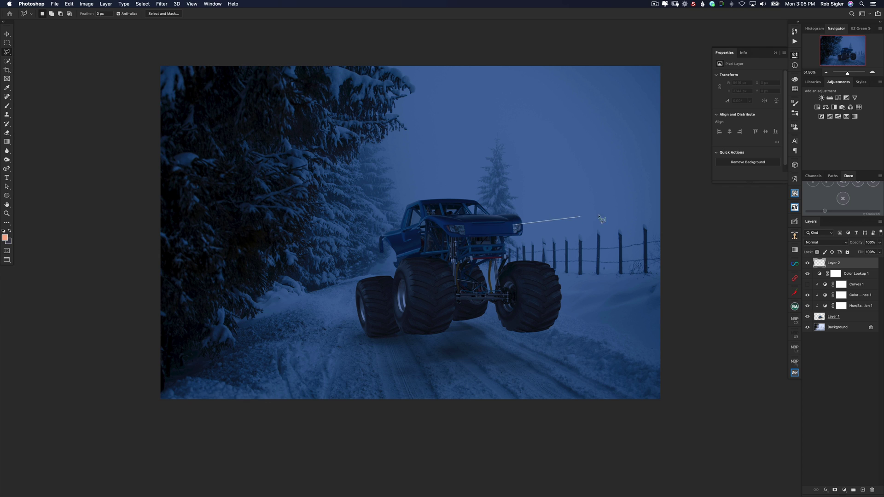
{"action": "left_click", "coordinate": [664, 194]}
{"action": "left_click", "coordinate": [666, 252]}
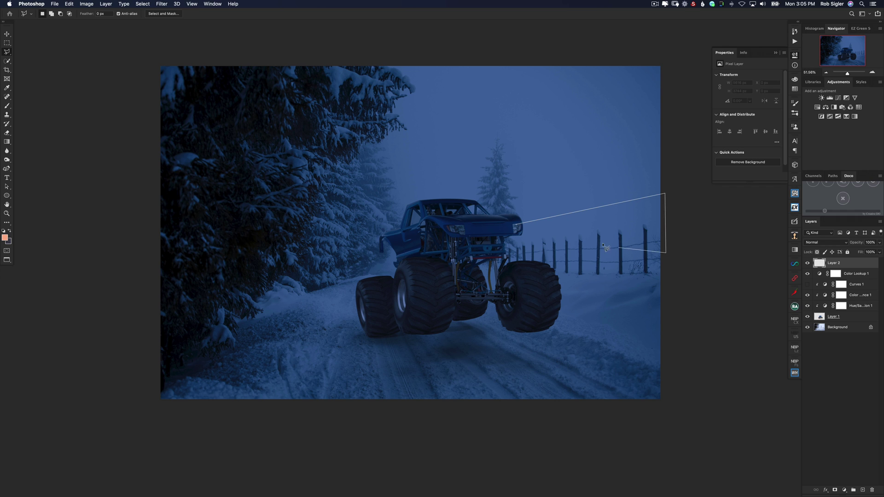
{"action": "left_click", "coordinate": [516, 226]}
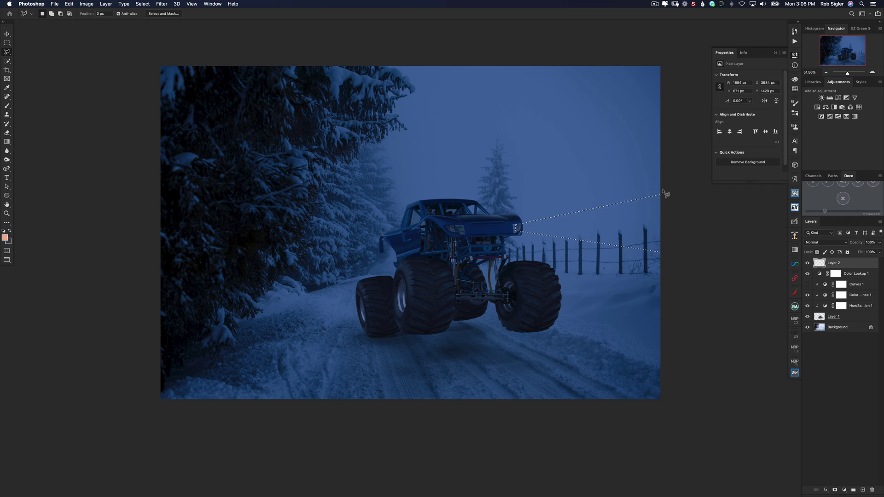
Fill the wedge selection with white and deselect
{"action": "key", "text": "d"}
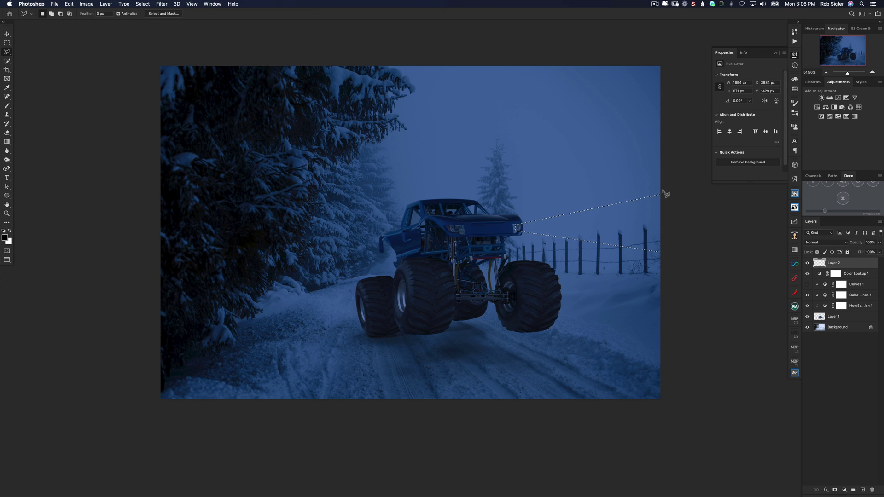
{"action": "key", "text": "x"}
{"action": "key", "text": "super+BackSpace"}
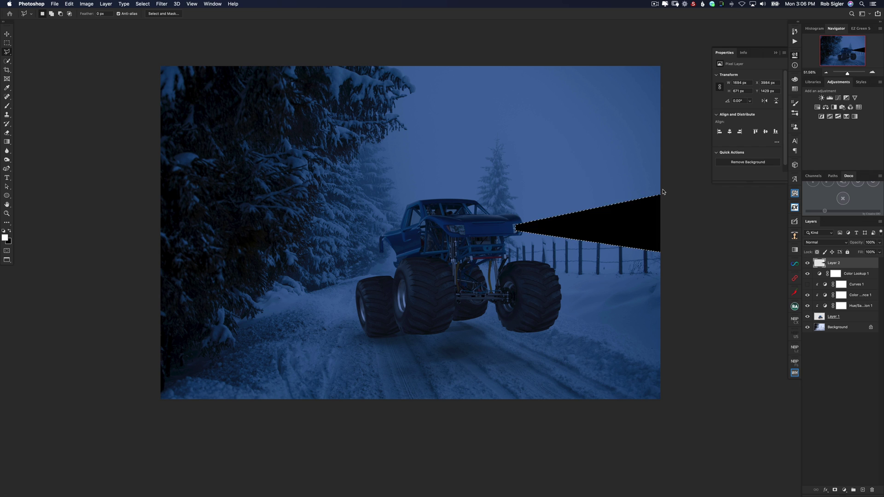
{"action": "key", "text": "alt+BackSpace"}
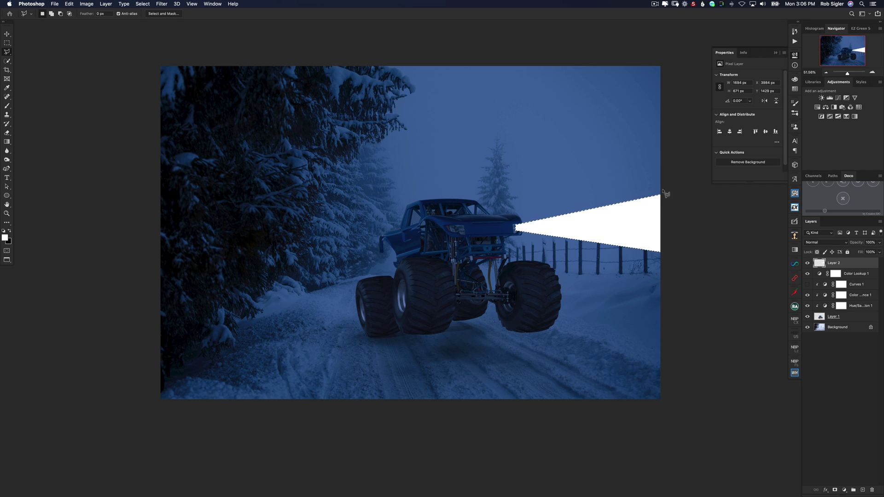
{"action": "key", "text": "super+d"}
Apply a Field Blur with pins at the headlight and beam end, the far pin at 500 px
{"action": "left_click", "coordinate": [161, 4]}
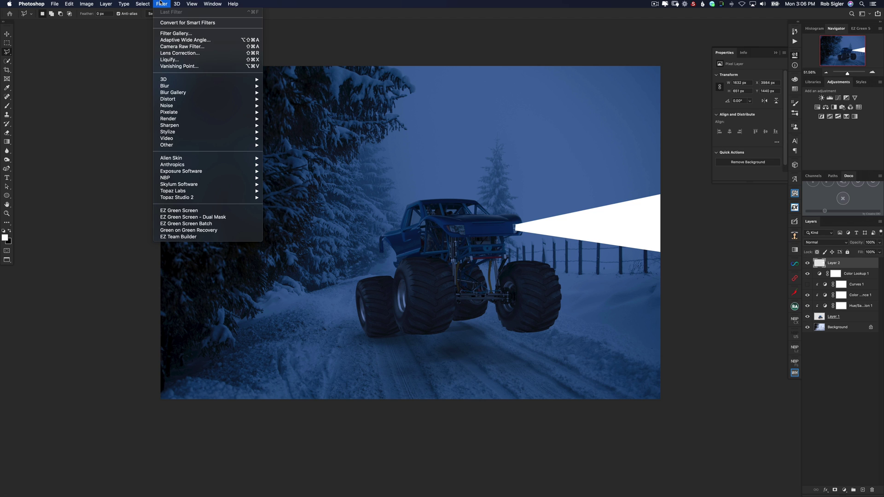
{"action": "mouse_move", "coordinate": [235, 93]}
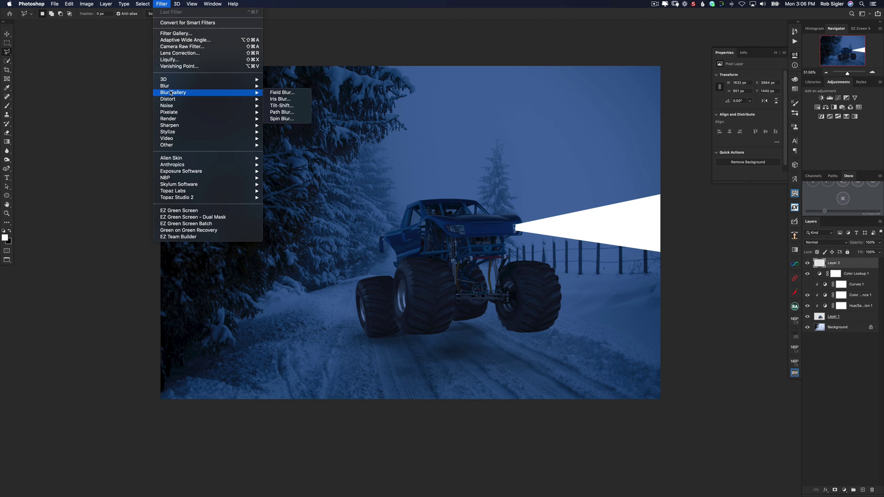
{"action": "left_click", "coordinate": [290, 94]}
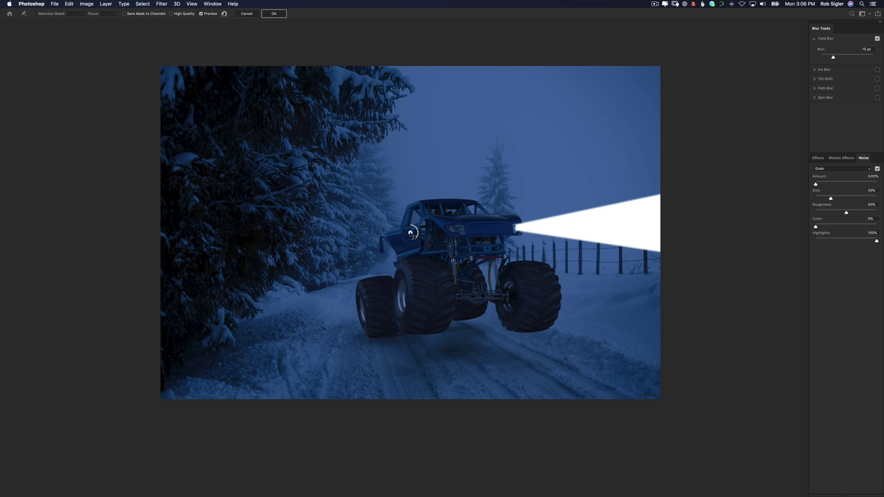
{"action": "left_click_drag", "start_coordinate": [412, 233], "coordinate": [519, 229]}
{"action": "left_click_drag", "start_coordinate": [835, 59], "coordinate": [836, 58]}
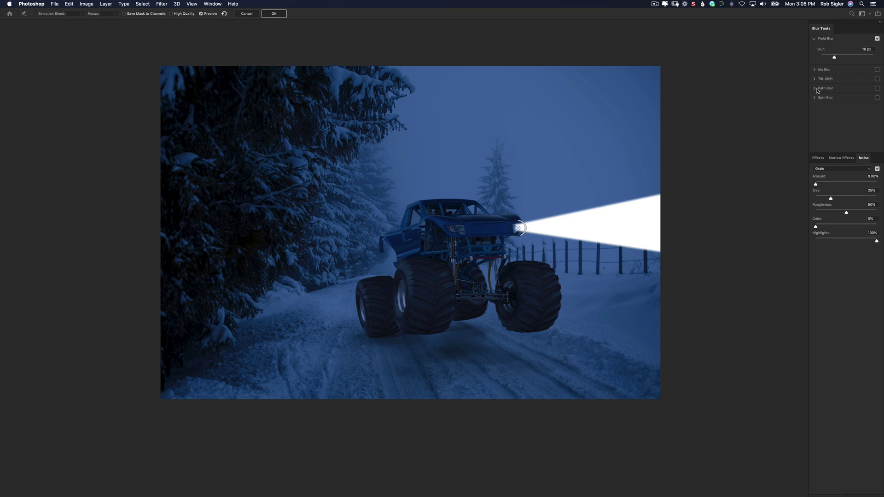
{"action": "left_click", "coordinate": [655, 229]}
{"action": "left_click_drag", "start_coordinate": [833, 57], "coordinate": [880, 56]}
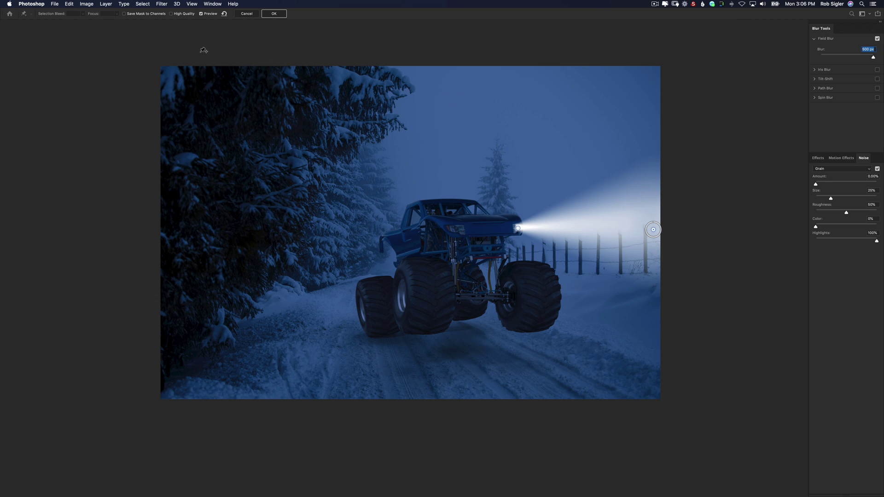
{"action": "left_click", "coordinate": [274, 14]}
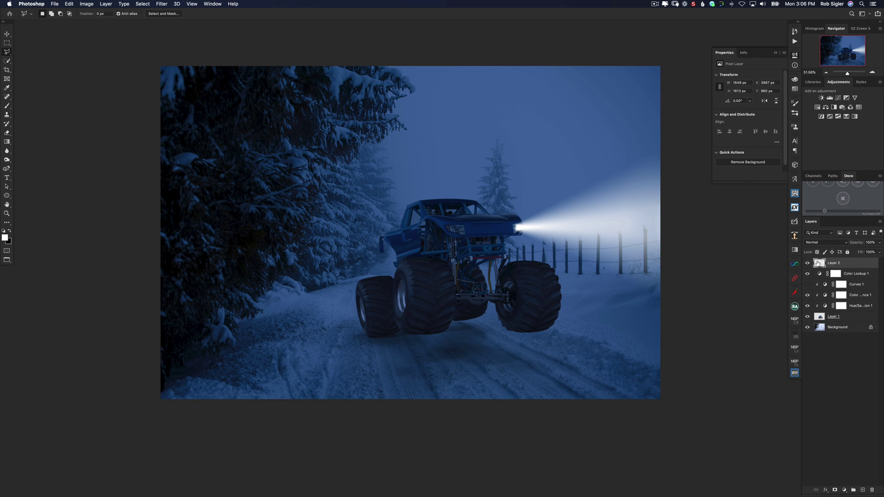
Add an Outer Glow to the beam layer with a pale yellow colour and about 40% opacity
{"action": "left_click", "coordinate": [825, 490]}
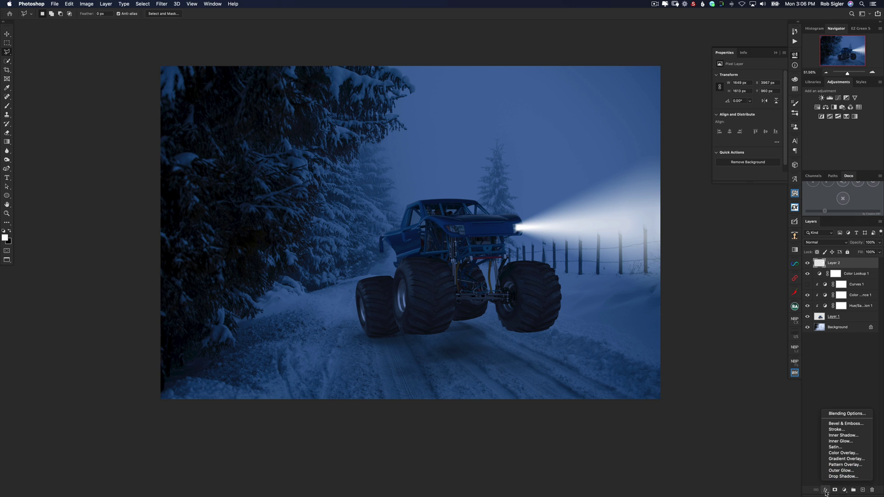
{"action": "left_click", "coordinate": [840, 471]}
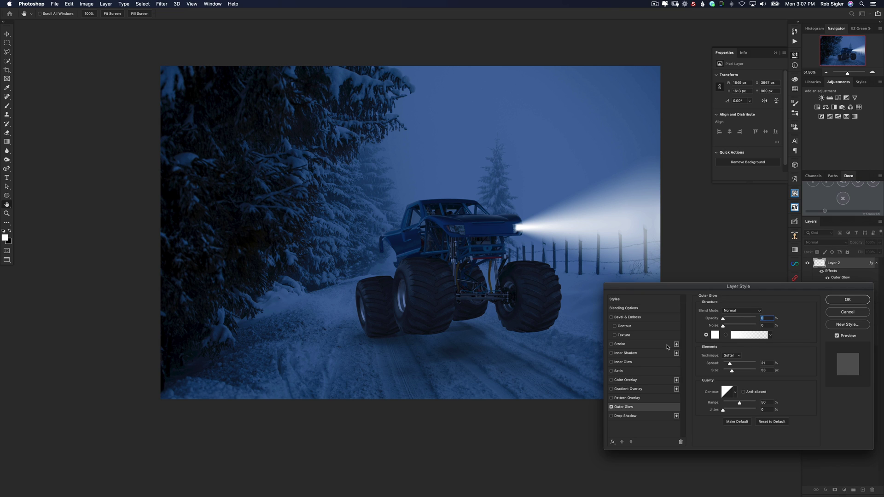
{"action": "left_click", "coordinate": [715, 335]}
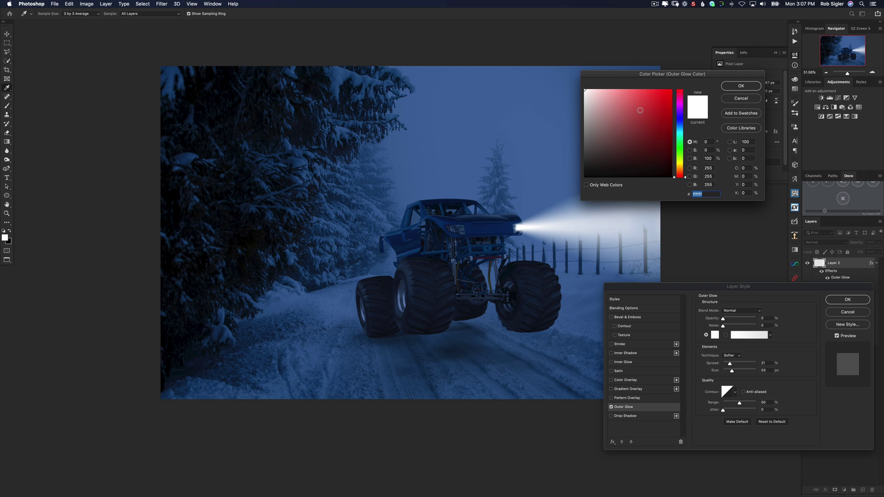
{"action": "mouse_move", "coordinate": [640, 110]}
{"action": "left_mouse_down"}
{"action": "mouse_move", "coordinate": [607, 119]}
{"action": "mouse_move", "coordinate": [618, 97]}
{"action": "left_mouse_up"}
{"action": "left_click", "coordinate": [677, 163]}
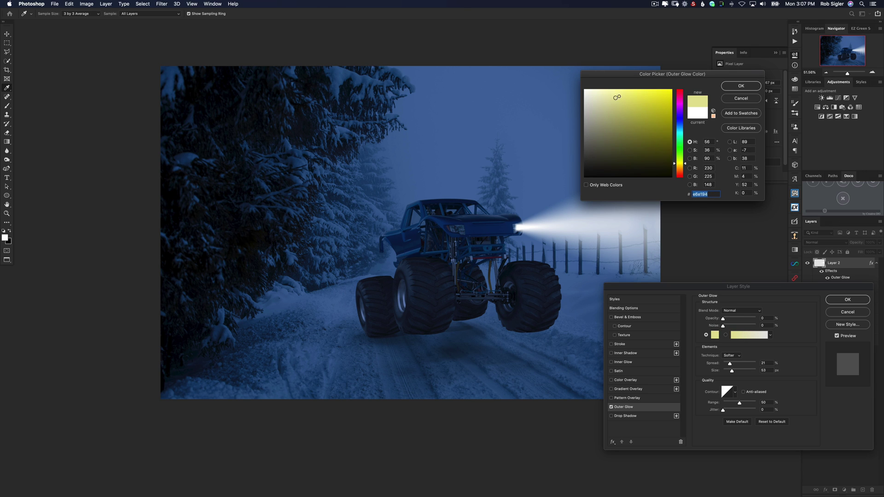
{"action": "left_click", "coordinate": [741, 86]}
{"action": "left_click_drag", "start_coordinate": [728, 319], "coordinate": [736, 318]}
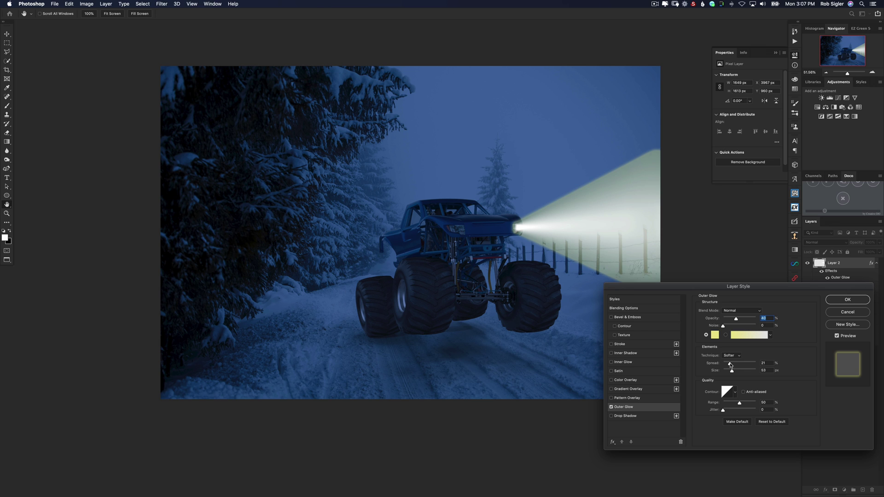
{"action": "mouse_move", "coordinate": [731, 366]}
{"action": "left_mouse_down"}
{"action": "mouse_move", "coordinate": [756, 367]}
{"action": "mouse_move", "coordinate": [733, 370]}
{"action": "mouse_move", "coordinate": [741, 371]}
{"action": "left_mouse_up"}
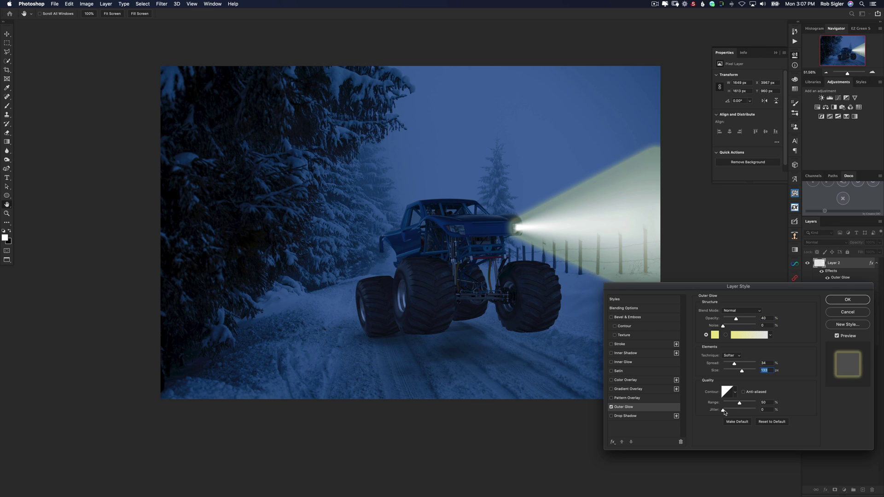
{"action": "left_click_drag", "start_coordinate": [736, 410], "coordinate": [796, 403]}
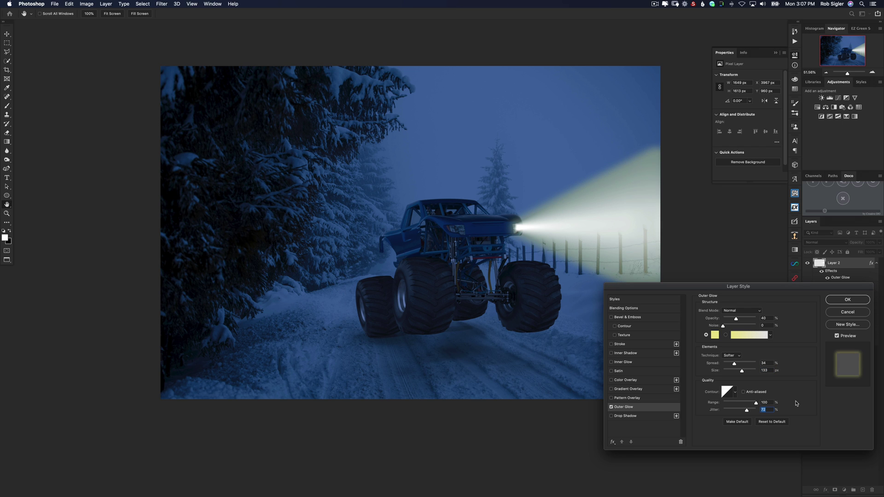
Refine the glow to pale cream with a little noise, spread 0 and size 210 px
{"action": "left_click", "coordinate": [715, 335]}
{"action": "left_click_drag", "start_coordinate": [613, 95], "coordinate": [600, 92]}
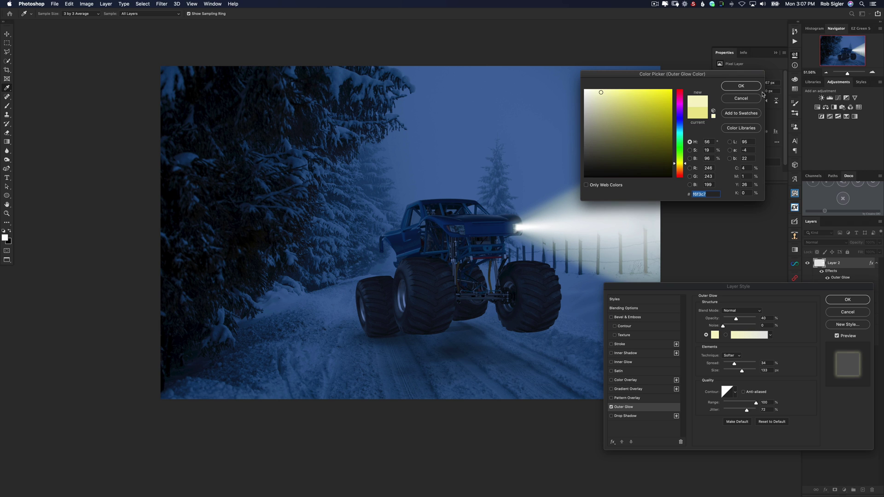
{"action": "left_click", "coordinate": [741, 85]}
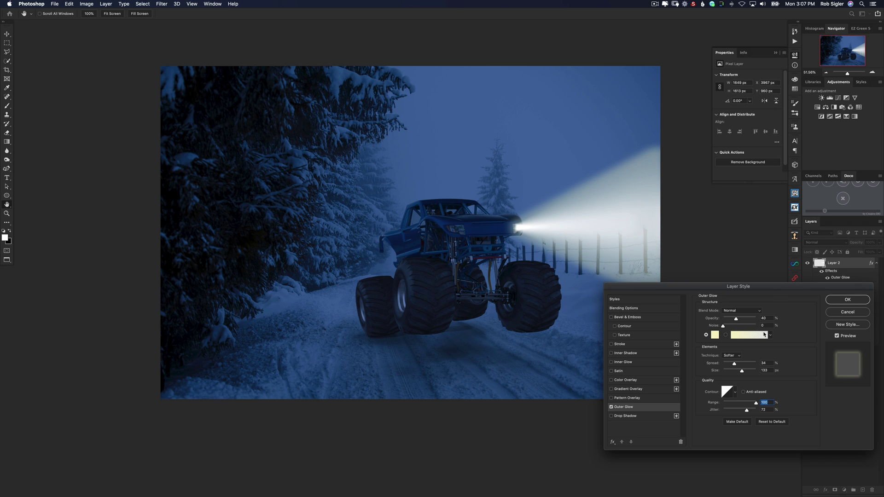
{"action": "left_click_drag", "start_coordinate": [725, 326], "coordinate": [726, 328]}
{"action": "mouse_move", "coordinate": [735, 366]}
{"action": "left_mouse_down"}
{"action": "mouse_move", "coordinate": [755, 367]}
{"action": "mouse_move", "coordinate": [721, 368]}
{"action": "left_mouse_up"}
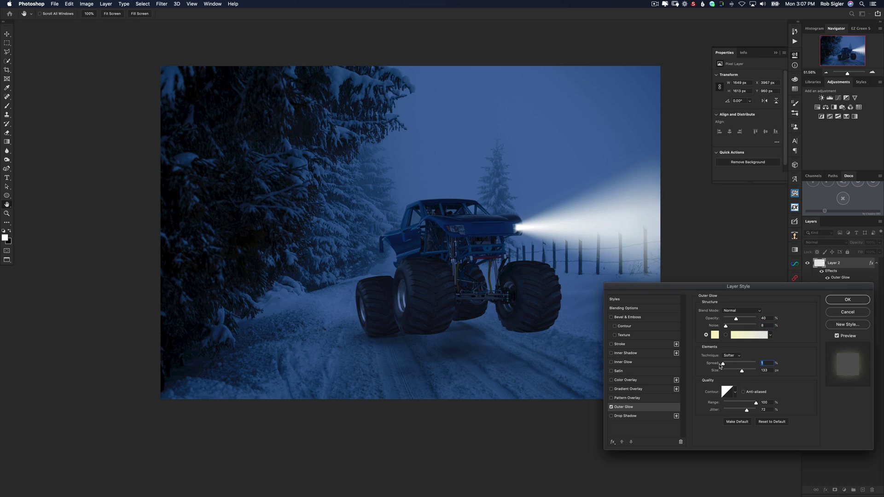
{"action": "mouse_move", "coordinate": [742, 371]}
{"action": "left_mouse_down"}
{"action": "mouse_move", "coordinate": [734, 373]}
{"action": "mouse_move", "coordinate": [760, 374]}
{"action": "mouse_move", "coordinate": [751, 373]}
{"action": "left_mouse_up"}
{"action": "left_click", "coordinate": [611, 407]}
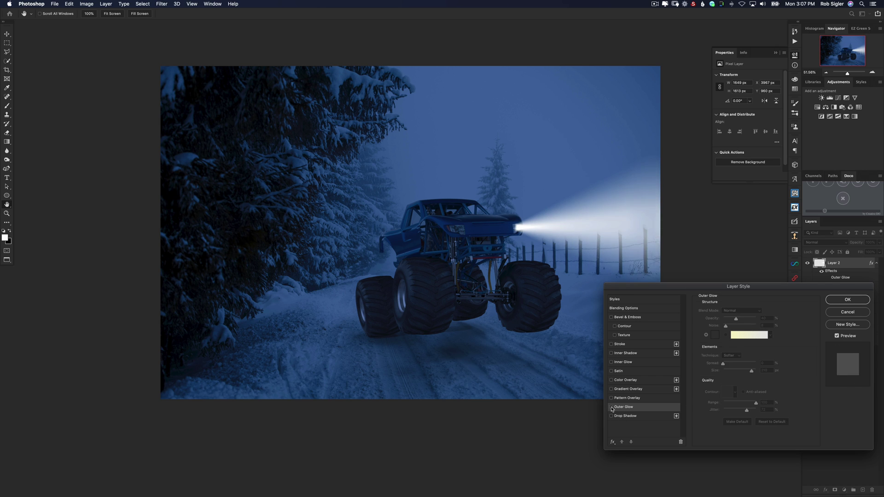
{"action": "left_click", "coordinate": [612, 407]}
{"action": "left_click", "coordinate": [612, 407]}
{"action": "left_click", "coordinate": [612, 407]}
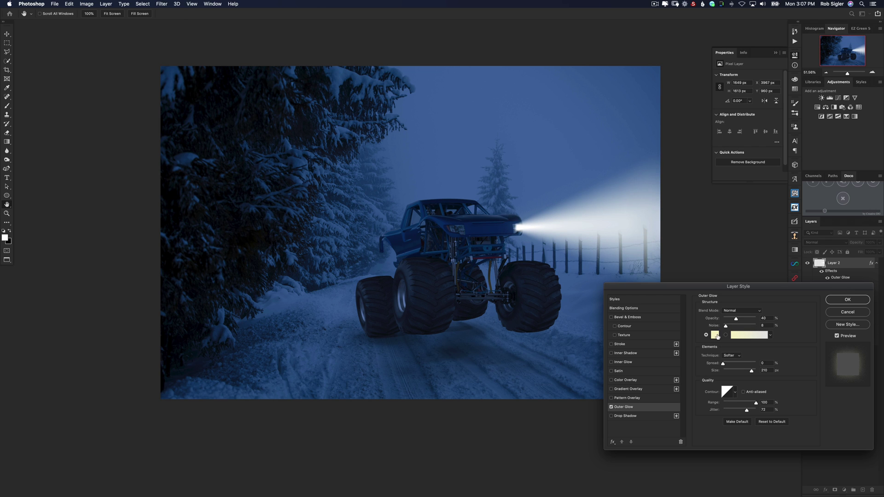
Change the glow colour to lime and apply the Outer Glow
{"action": "left_click", "coordinate": [715, 335]}
{"action": "mouse_move", "coordinate": [649, 113]}
{"action": "left_mouse_down"}
{"action": "mouse_move", "coordinate": [666, 100]}
{"action": "mouse_move", "coordinate": [672, 114]}
{"action": "left_mouse_up"}
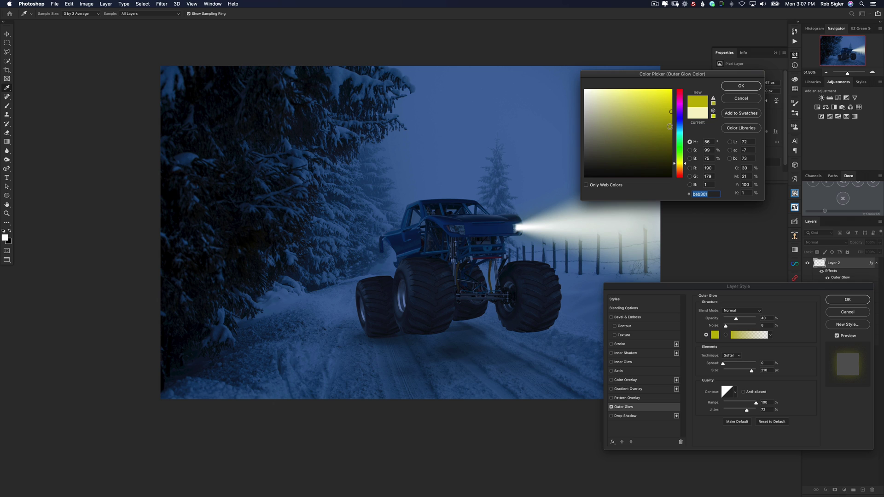
{"action": "left_click", "coordinate": [669, 127]}
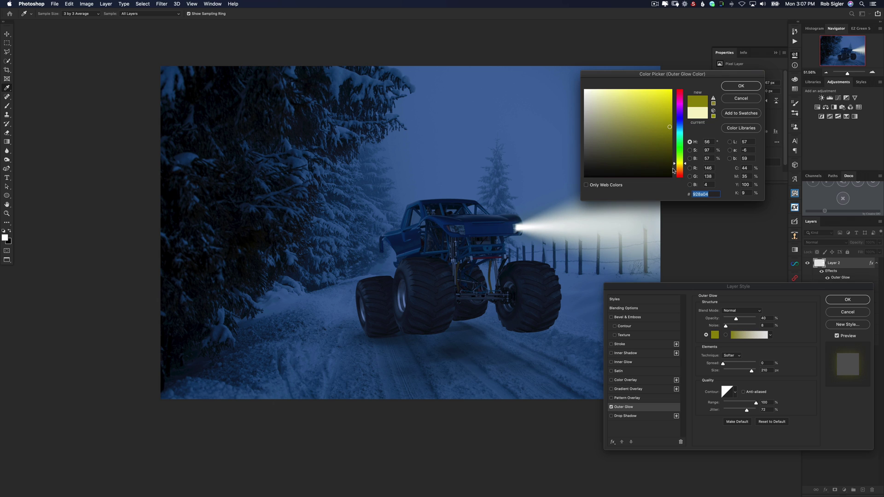
{"action": "left_click", "coordinate": [652, 94]}
{"action": "left_click", "coordinate": [742, 85]}
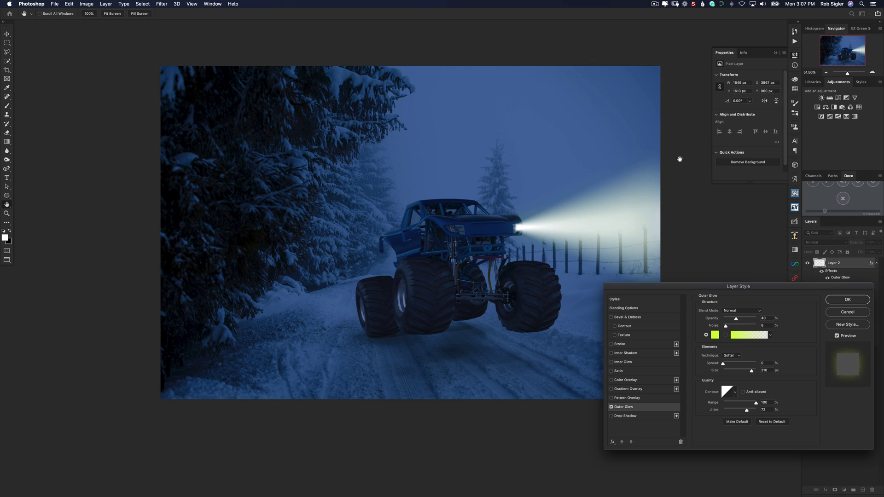
{"action": "left_click", "coordinate": [831, 300]}
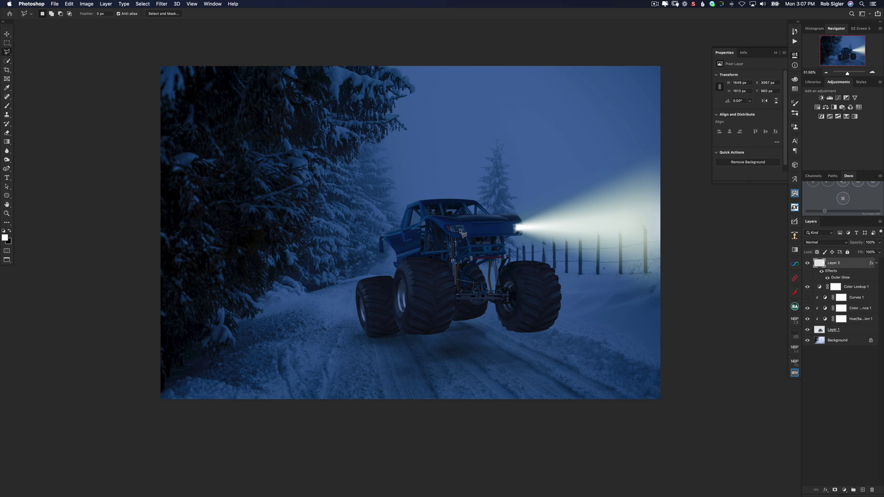
Option-drag the beam left with the Move tool to create Layer 2 copy
{"action": "key", "text": "v"}
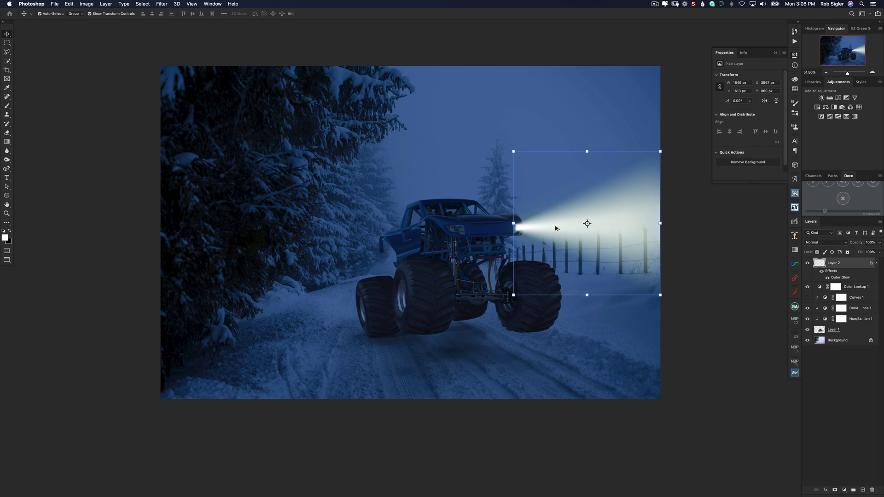
{"action": "left_click_drag", "start_coordinate": [556, 228], "coordinate": [494, 230]}
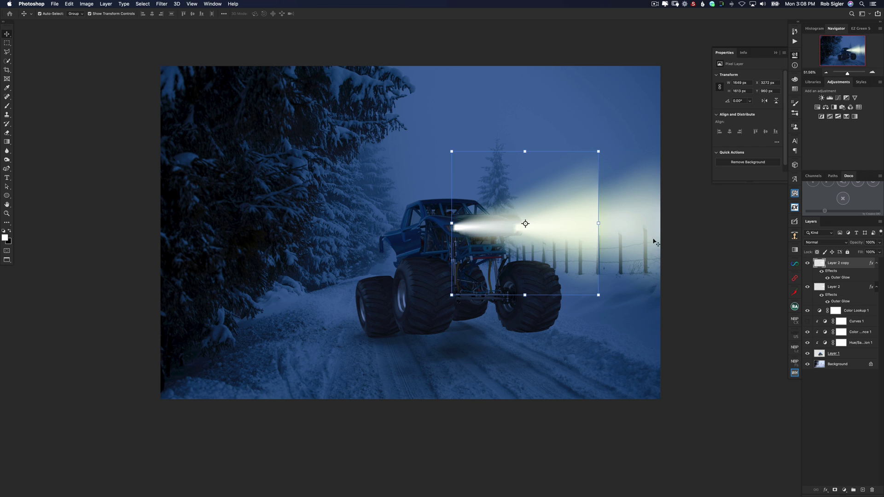
{"action": "left_click", "coordinate": [722, 233]}
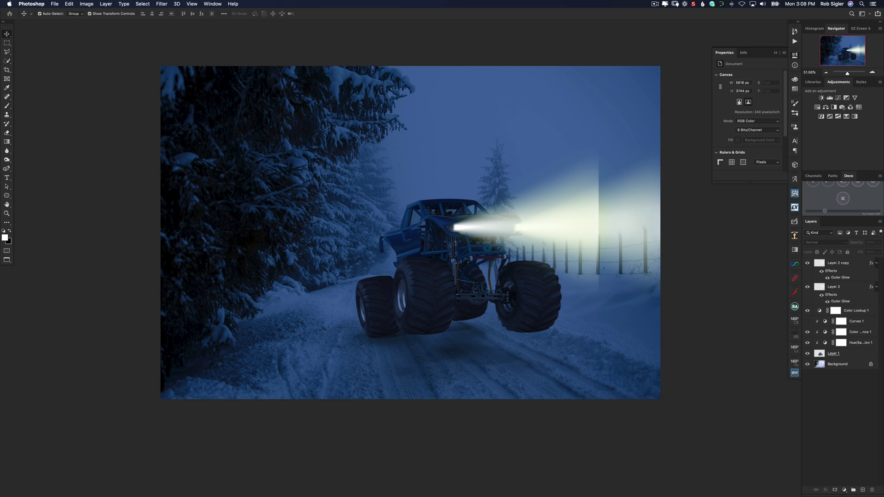
Add layer masks to both Layer 2 and Layer 2 copy
{"action": "left_click", "coordinate": [839, 287]}
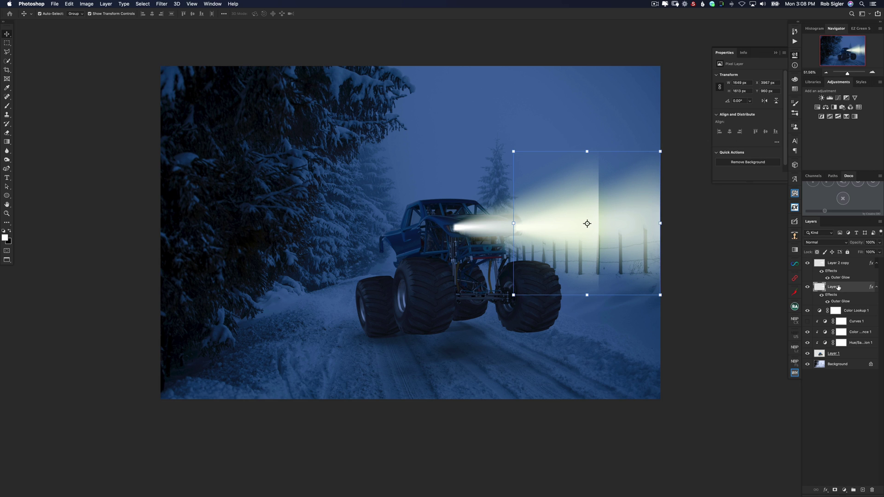
{"action": "left_click", "coordinate": [834, 491]}
{"action": "left_click", "coordinate": [842, 265]}
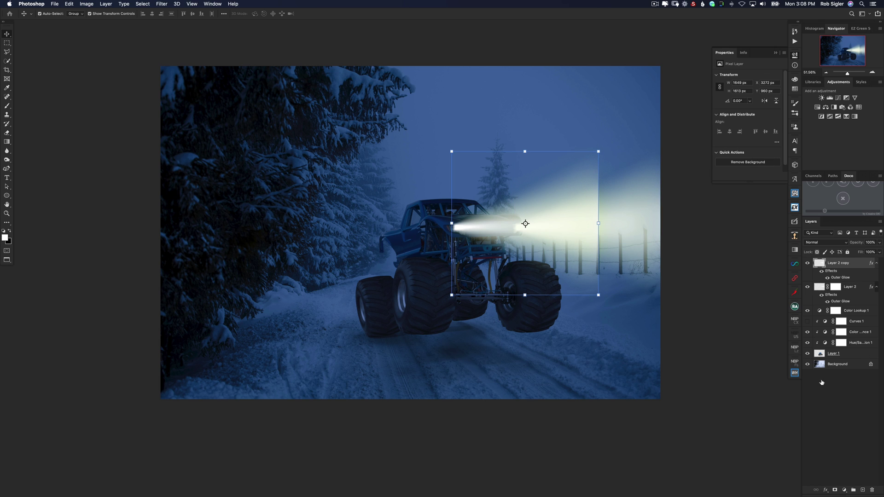
{"action": "left_click", "coordinate": [834, 490]}
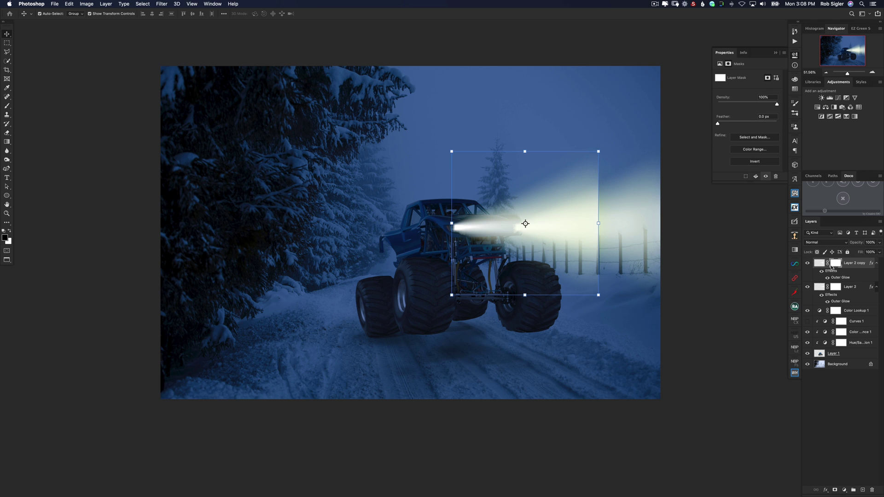
Draw black-to-white gradients on both beam masks to fade their far ends
{"action": "key", "text": "g"}
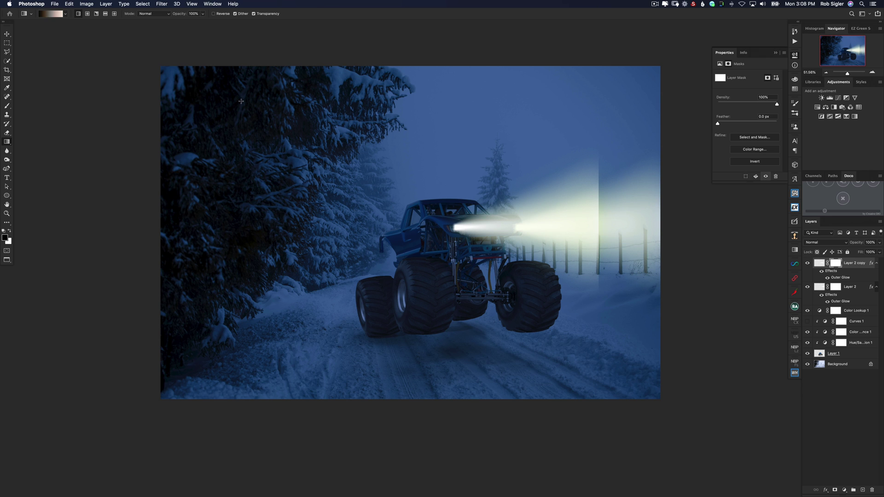
{"action": "left_click", "coordinate": [49, 14]}
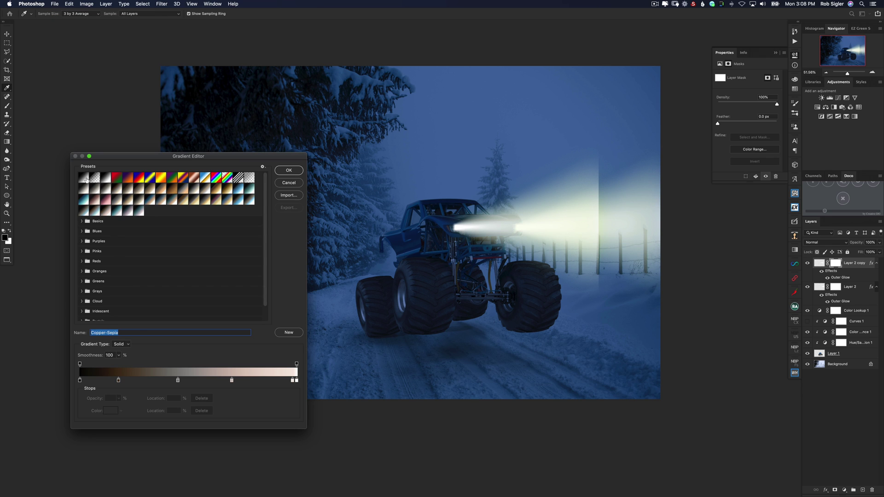
{"action": "left_click", "coordinate": [87, 179]}
{"action": "left_click", "coordinate": [290, 172]}
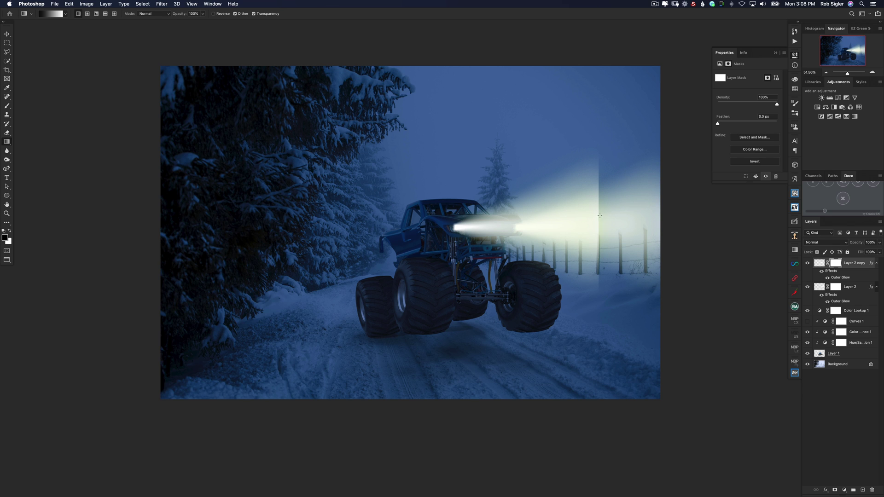
{"action": "left_click_drag", "start_coordinate": [595, 218], "coordinate": [506, 231]}
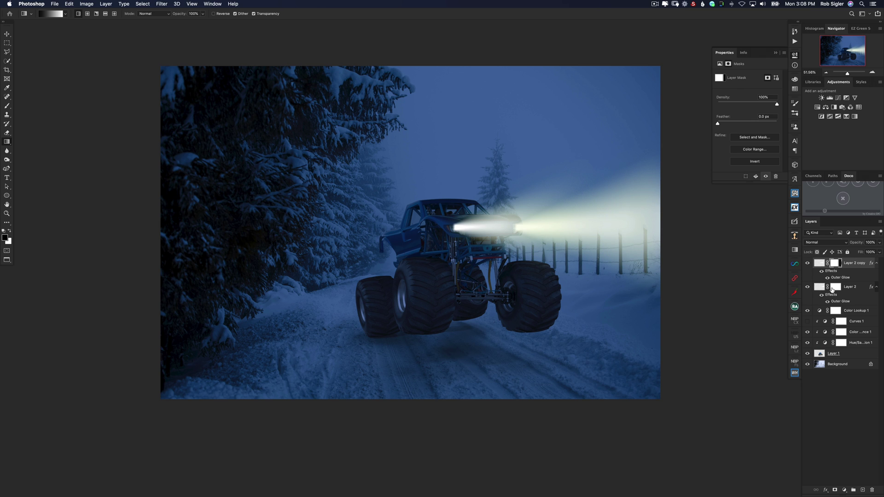
{"action": "left_click", "coordinate": [834, 287]}
{"action": "left_click_drag", "start_coordinate": [695, 221], "coordinate": [559, 230]}
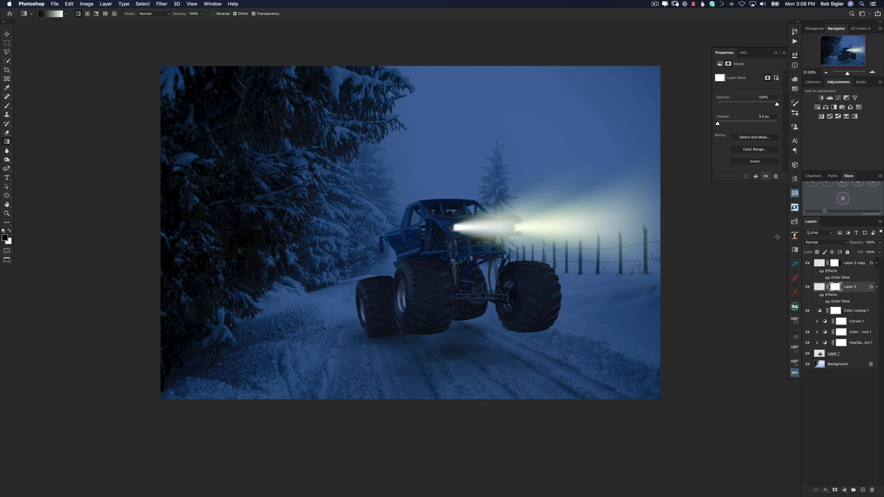
{"action": "left_click", "coordinate": [858, 265]}
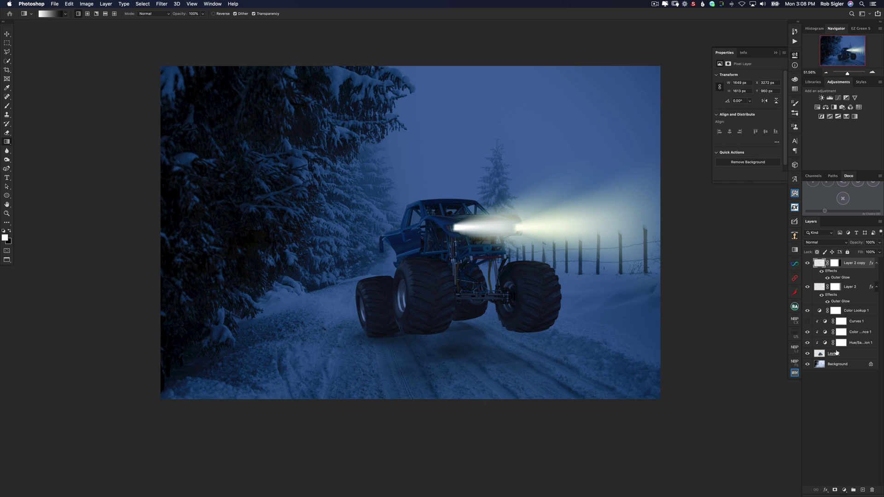
{"action": "left_click", "coordinate": [857, 479]}
Create Layer 3 and set the brush to about 476 px
{"action": "left_click", "coordinate": [863, 490]}
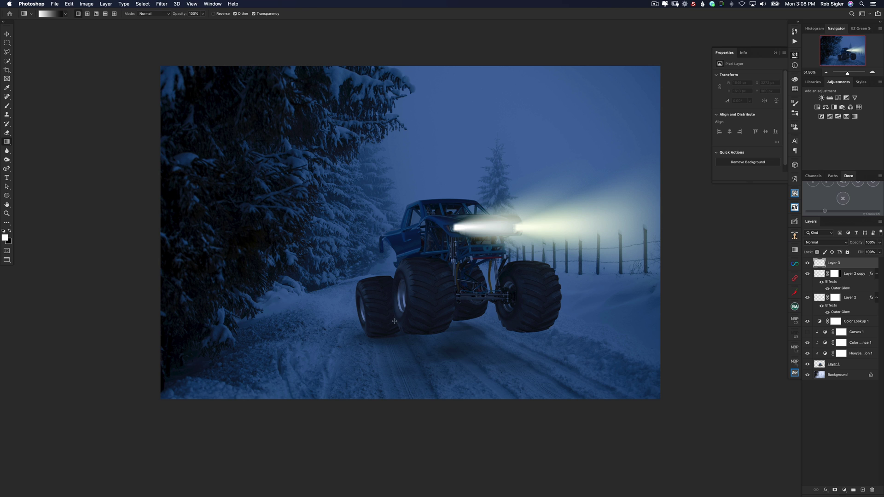
{"action": "key", "text": "b"}
{"action": "mouse_move", "coordinate": [531, 257]}
{"action": "left_mouse_down"}
{"action": "mouse_move", "coordinate": [397, 261]}
{"action": "mouse_move", "coordinate": [329, 405]}
{"action": "left_mouse_up"}
{"action": "left_click_drag", "start_coordinate": [508, 279], "coordinate": [454, 310]}
Paint white strokes across the headlight beam and a large white cloud to its right
{"action": "left_click_drag", "start_coordinate": [515, 244], "coordinate": [498, 267]}
{"action": "left_click_drag", "start_coordinate": [537, 243], "coordinate": [575, 225]}
{"action": "left_click_drag", "start_coordinate": [543, 188], "coordinate": [522, 202]}
{"action": "left_click_drag", "start_coordinate": [509, 205], "coordinate": [488, 230]}
{"action": "left_click_drag", "start_coordinate": [462, 180], "coordinate": [455, 207]}
{"action": "left_click_drag", "start_coordinate": [547, 214], "coordinate": [558, 209]}
{"action": "mouse_move", "coordinate": [543, 215]}
{"action": "left_mouse_down"}
{"action": "mouse_move", "coordinate": [594, 200]}
{"action": "mouse_move", "coordinate": [598, 216]}
{"action": "left_mouse_up"}
{"action": "mouse_move", "coordinate": [617, 188]}
{"action": "left_mouse_down"}
{"action": "mouse_move", "coordinate": [615, 217]}
{"action": "mouse_move", "coordinate": [631, 207]}
{"action": "left_mouse_up"}
{"action": "mouse_move", "coordinate": [623, 236]}
{"action": "left_mouse_down"}
{"action": "mouse_move", "coordinate": [609, 261]}
{"action": "mouse_move", "coordinate": [594, 266]}
{"action": "left_mouse_up"}
{"action": "mouse_move", "coordinate": [603, 197]}
{"action": "left_mouse_down"}
{"action": "mouse_move", "coordinate": [575, 239]}
{"action": "mouse_move", "coordinate": [580, 251]}
{"action": "left_mouse_up"}
{"action": "left_click_drag", "start_coordinate": [478, 244], "coordinate": [564, 239]}
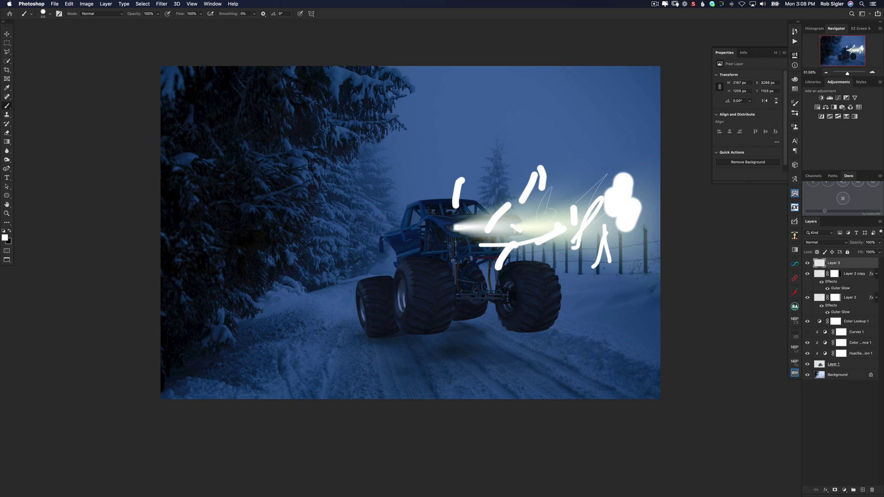
{"action": "left_click_drag", "start_coordinate": [460, 225], "coordinate": [511, 223]}
{"action": "mouse_move", "coordinate": [513, 197]}
{"action": "left_mouse_down"}
{"action": "mouse_move", "coordinate": [490, 244]}
{"action": "mouse_move", "coordinate": [527, 273]}
{"action": "left_mouse_up"}
{"action": "left_click_drag", "start_coordinate": [584, 267], "coordinate": [564, 235]}
Add white curves, loops and crossing strokes around the truck, cloud and lower right
{"action": "left_click_drag", "start_coordinate": [611, 284], "coordinate": [646, 298]}
{"action": "left_click_drag", "start_coordinate": [660, 287], "coordinate": [560, 326]}
{"action": "left_click_drag", "start_coordinate": [562, 293], "coordinate": [576, 313]}
{"action": "left_click_drag", "start_coordinate": [548, 281], "coordinate": [501, 329]}
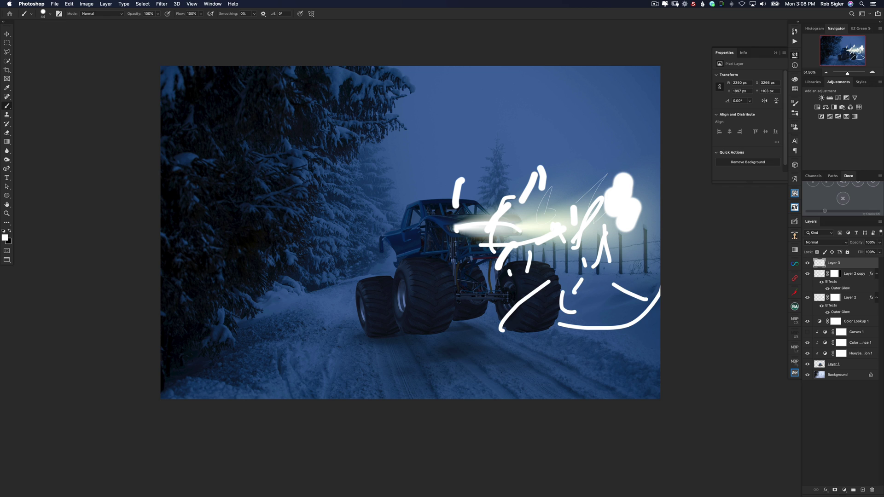
{"action": "left_click_drag", "start_coordinate": [511, 233], "coordinate": [490, 297]}
{"action": "mouse_move", "coordinate": [456, 251]}
{"action": "left_mouse_down"}
{"action": "mouse_move", "coordinate": [405, 223]}
{"action": "mouse_move", "coordinate": [474, 176]}
{"action": "left_mouse_up"}
{"action": "left_click_drag", "start_coordinate": [534, 161], "coordinate": [559, 202]}
{"action": "left_click_drag", "start_coordinate": [472, 189], "coordinate": [532, 171]}
{"action": "left_click_drag", "start_coordinate": [581, 196], "coordinate": [596, 191]}
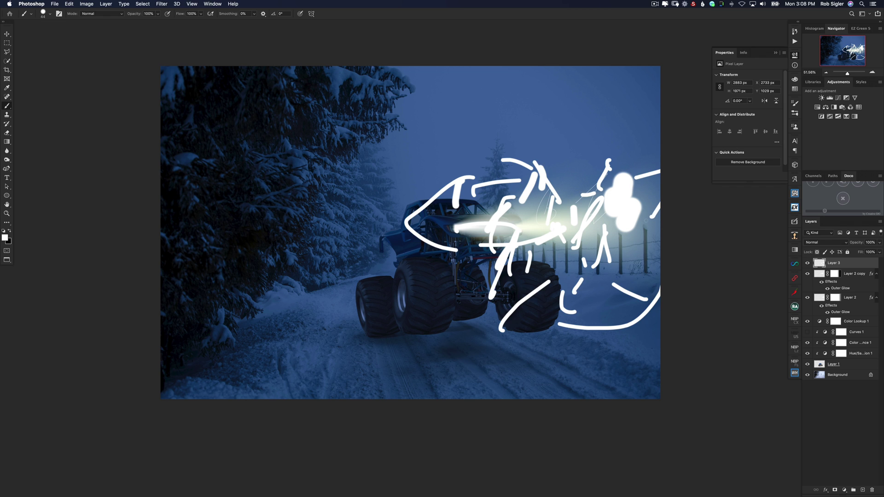
{"action": "left_click_drag", "start_coordinate": [609, 159], "coordinate": [598, 184]}
{"action": "left_click_drag", "start_coordinate": [635, 177], "coordinate": [661, 170]}
{"action": "left_click_drag", "start_coordinate": [660, 202], "coordinate": [642, 234]}
{"action": "left_click_drag", "start_coordinate": [661, 248], "coordinate": [608, 252]}
{"action": "left_click_drag", "start_coordinate": [592, 166], "coordinate": [590, 189]}
{"action": "left_click_drag", "start_coordinate": [589, 163], "coordinate": [564, 179]}
{"action": "mouse_move", "coordinate": [518, 123]}
{"action": "left_mouse_down"}
{"action": "mouse_move", "coordinate": [527, 164]}
{"action": "mouse_move", "coordinate": [555, 200]}
{"action": "left_mouse_up"}
{"action": "left_click_drag", "start_coordinate": [555, 200], "coordinate": [570, 230]}
{"action": "left_click_drag", "start_coordinate": [604, 216], "coordinate": [551, 284]}
{"action": "left_click_drag", "start_coordinate": [523, 230], "coordinate": [590, 306]}
{"action": "mouse_move", "coordinate": [608, 258]}
{"action": "left_mouse_down"}
{"action": "mouse_move", "coordinate": [619, 288]}
{"action": "mouse_move", "coordinate": [626, 278]}
{"action": "left_mouse_up"}
{"action": "left_click_drag", "start_coordinate": [633, 257], "coordinate": [622, 289]}
{"action": "left_click_drag", "start_coordinate": [620, 292], "coordinate": [625, 299]}
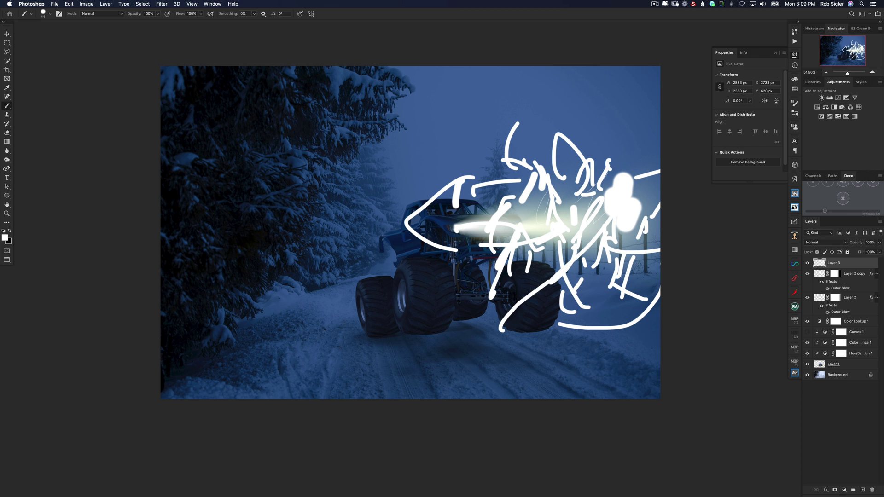
Apply a Zoom Radial Blur, Amount 100, Best quality, centred on the headlight to Layer 3
{"action": "left_click", "coordinate": [159, 4]}
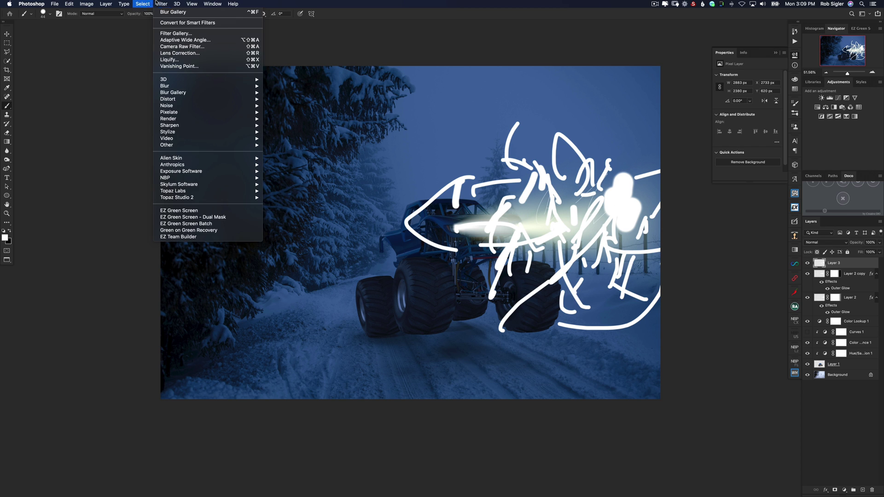
{"action": "mouse_move", "coordinate": [186, 89]}
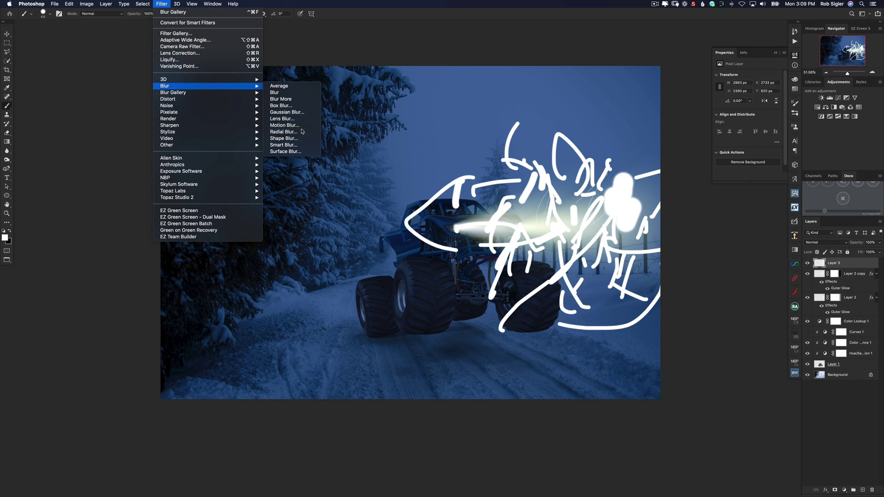
{"action": "left_click", "coordinate": [300, 151]}
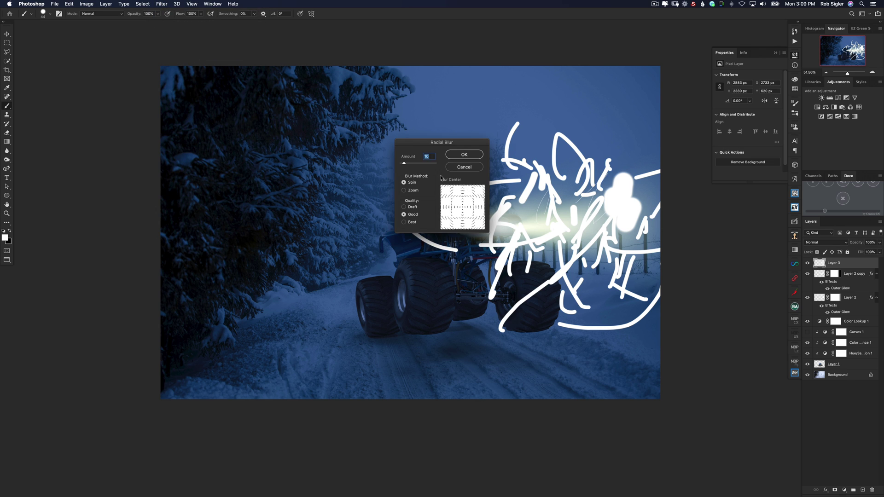
{"action": "left_click_drag", "start_coordinate": [406, 166], "coordinate": [442, 165]}
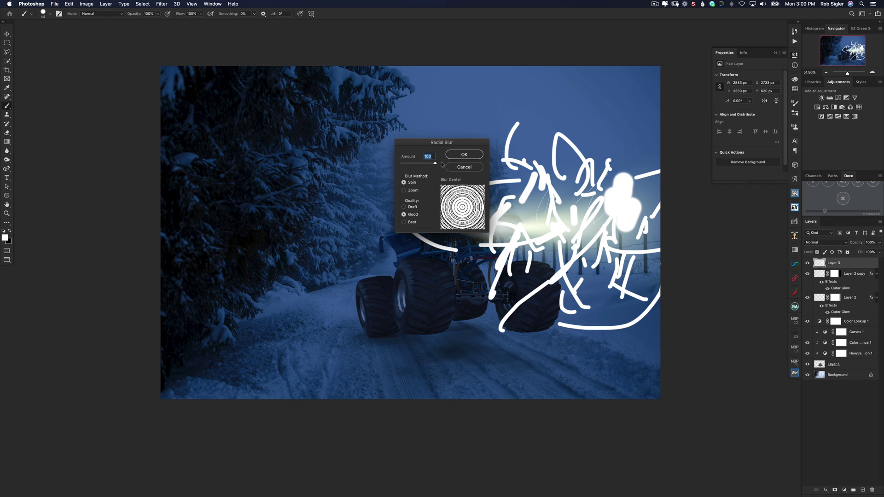
{"action": "left_click", "coordinate": [409, 191]}
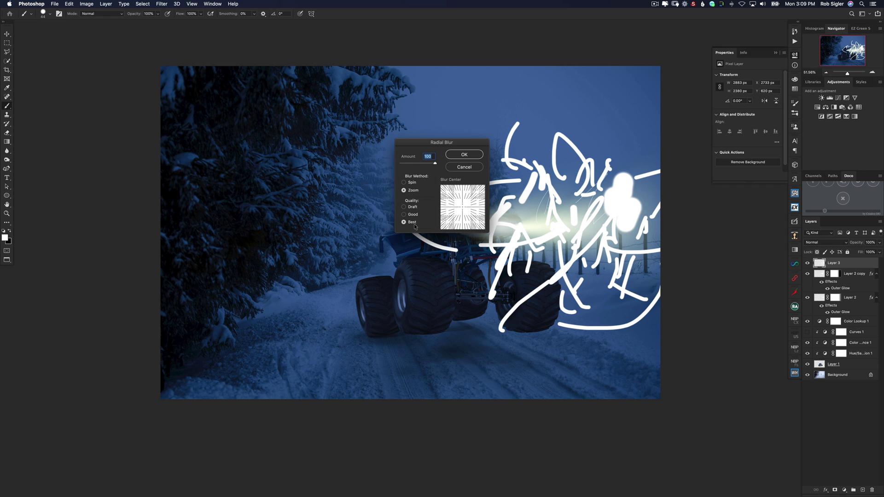
{"action": "left_click", "coordinate": [476, 156]}
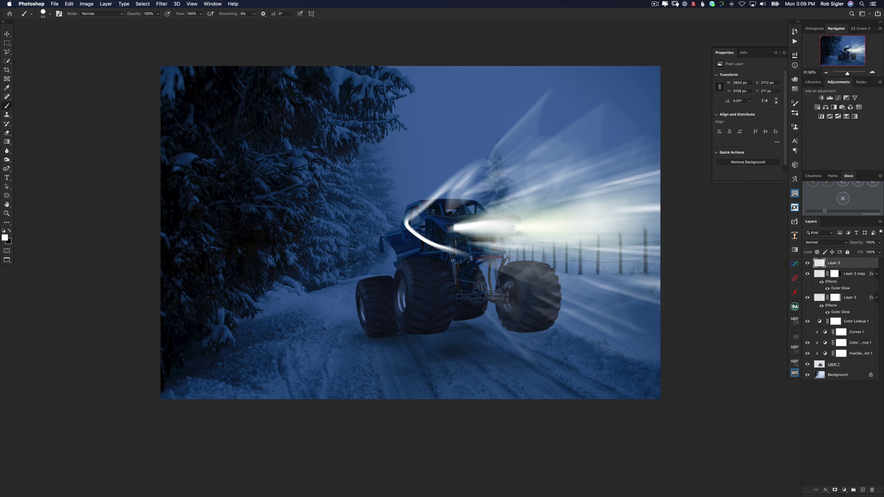
Mask Layer 3's streaks to the headlight beam with an ~819 px soft brush and set opacity 56%
{"action": "left_click", "coordinate": [835, 490]}
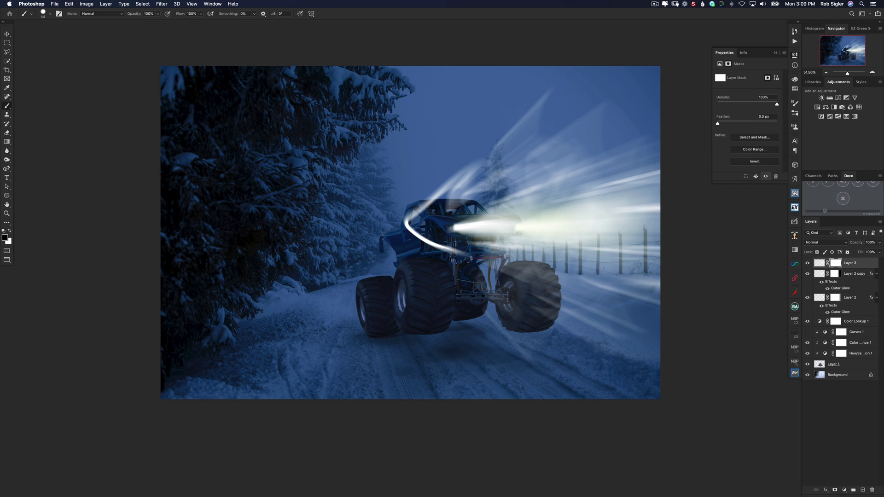
{"action": "mouse_move", "coordinate": [485, 187]}
{"action": "left_mouse_down"}
{"action": "mouse_move", "coordinate": [561, 180]}
{"action": "mouse_move", "coordinate": [577, 130]}
{"action": "mouse_move", "coordinate": [435, 156]}
{"action": "mouse_move", "coordinate": [509, 144]}
{"action": "mouse_move", "coordinate": [416, 180]}
{"action": "mouse_move", "coordinate": [540, 158]}
{"action": "mouse_move", "coordinate": [350, 221]}
{"action": "mouse_move", "coordinate": [494, 282]}
{"action": "mouse_move", "coordinate": [495, 292]}
{"action": "mouse_move", "coordinate": [665, 321]}
{"action": "mouse_move", "coordinate": [606, 331]}
{"action": "mouse_move", "coordinate": [671, 340]}
{"action": "left_mouse_up"}
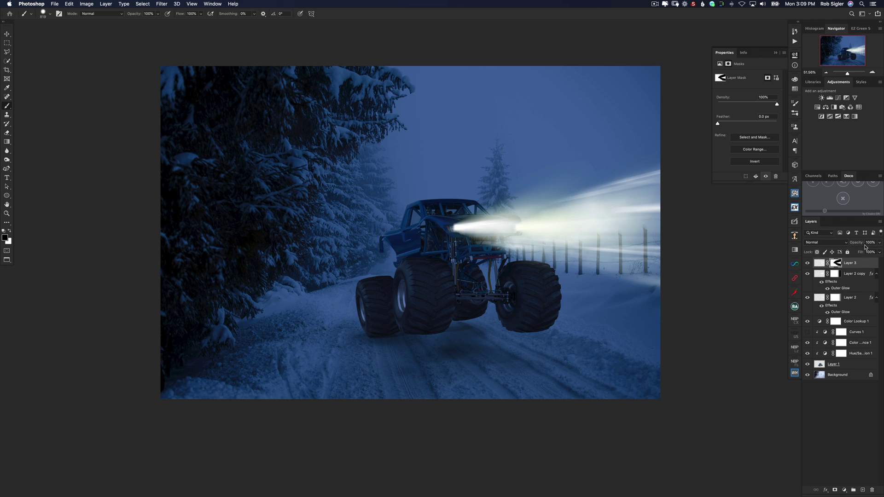
{"action": "left_click_drag", "start_coordinate": [865, 247], "coordinate": [854, 247]}
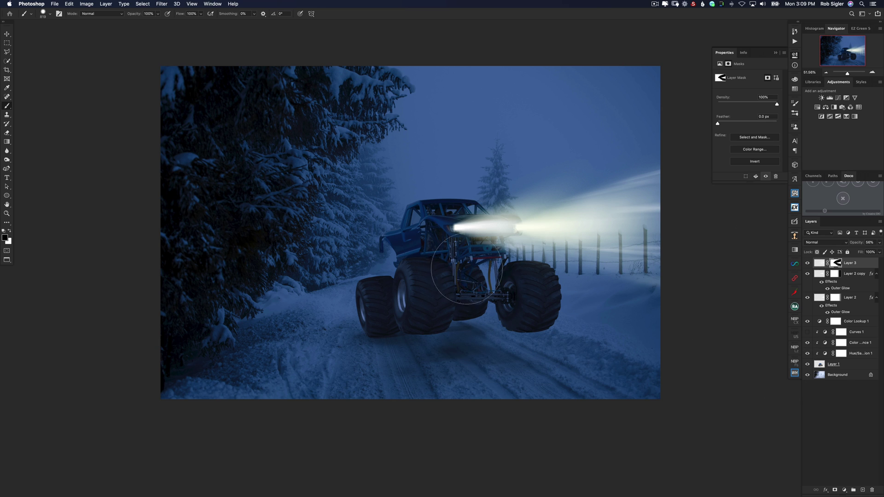
{"action": "left_click", "coordinate": [843, 364]}
Add a new layer above Layer 3 and draw an elliptical selection over the lower-right road
{"action": "left_click", "coordinate": [856, 321]}
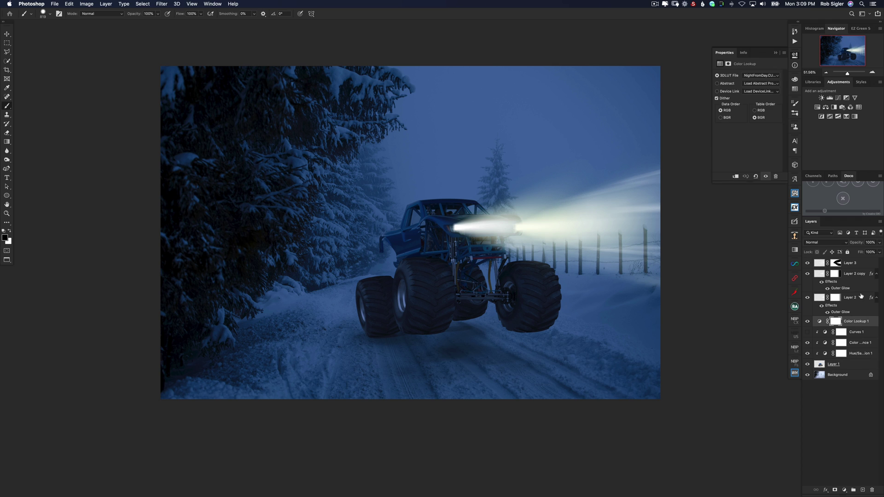
{"action": "left_click", "coordinate": [860, 267]}
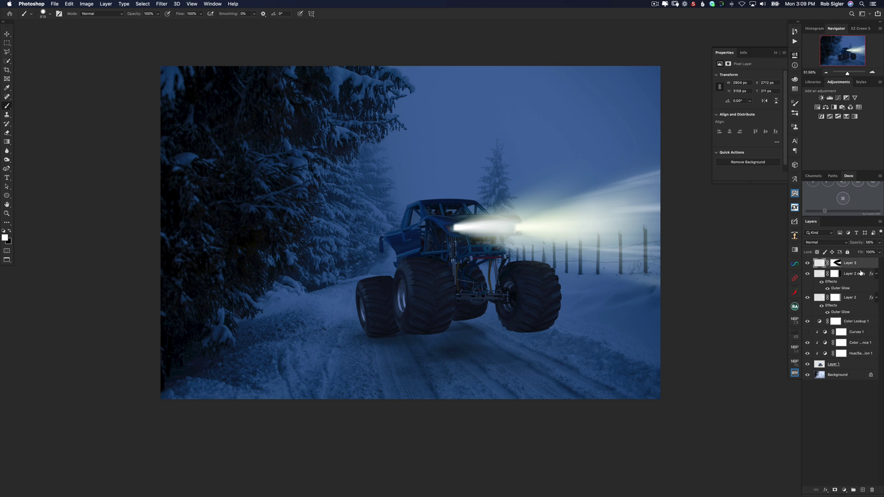
{"action": "left_click", "coordinate": [862, 490]}
{"action": "key", "text": "m"}
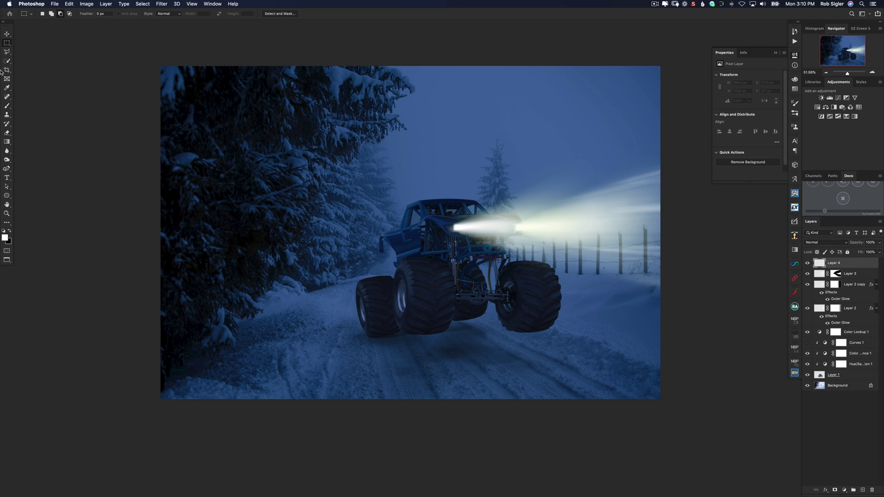
{"action": "right_click", "coordinate": [6, 44]}
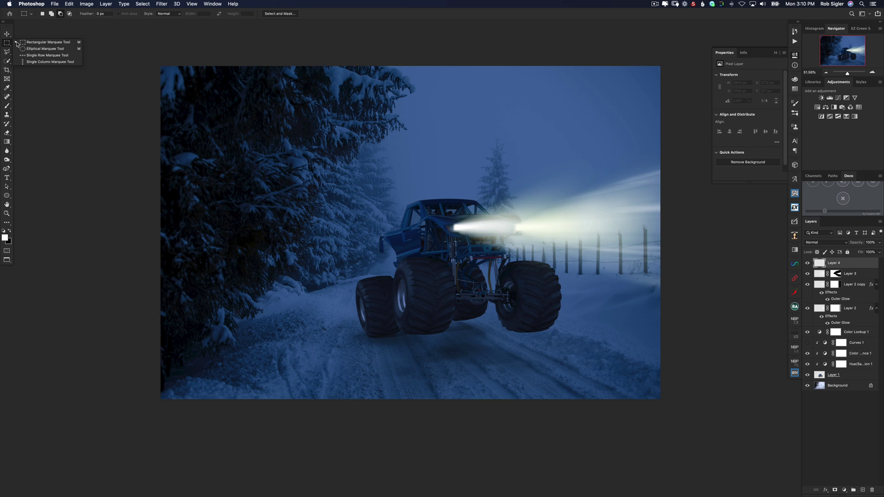
{"action": "left_click", "coordinate": [39, 50]}
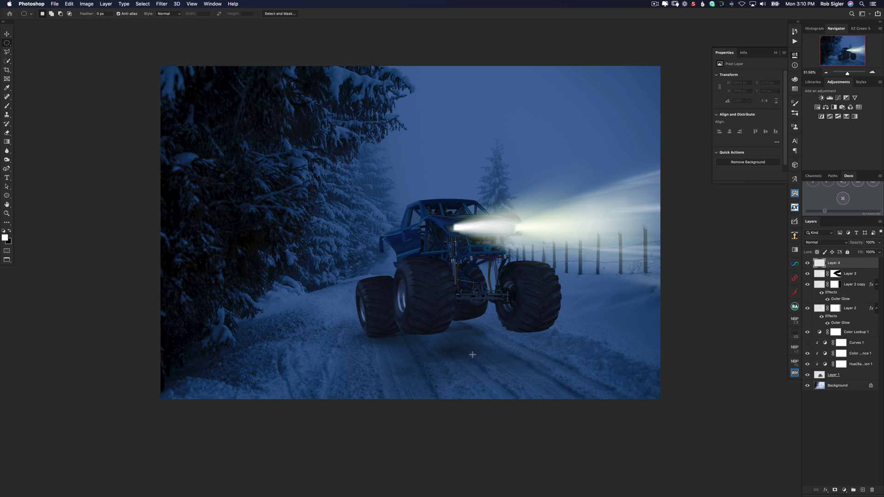
{"action": "left_click_drag", "start_coordinate": [472, 354], "coordinate": [709, 427]}
Brighten the oval with a Curves 2 adjustment and give its mask a 224 px Gaussian Blur
{"action": "left_click", "coordinate": [838, 99]}
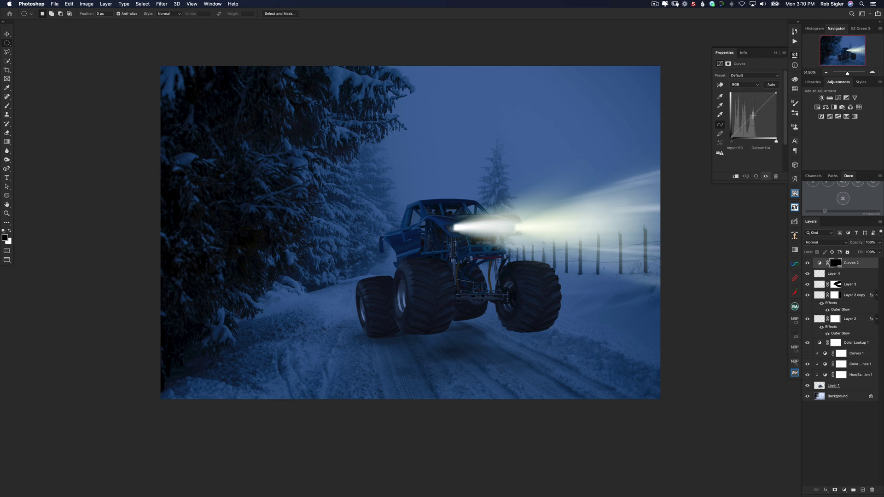
{"action": "left_click_drag", "start_coordinate": [753, 115], "coordinate": [748, 106]}
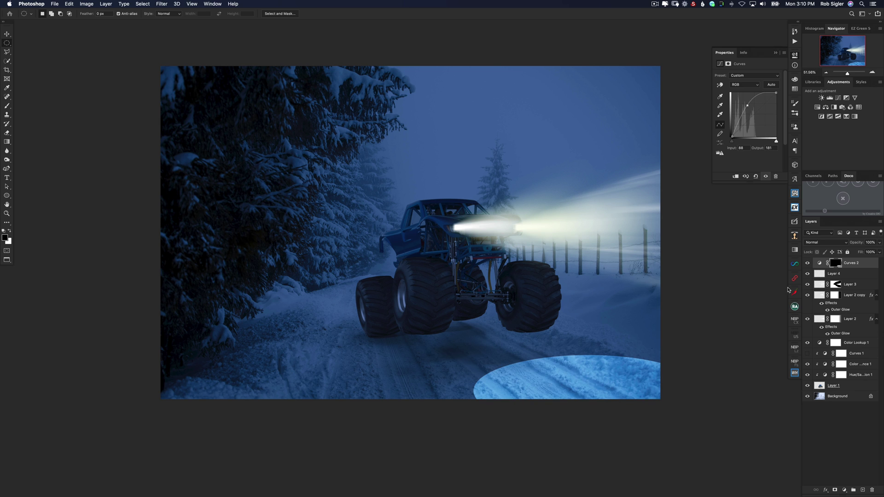
{"action": "left_click", "coordinate": [835, 263]}
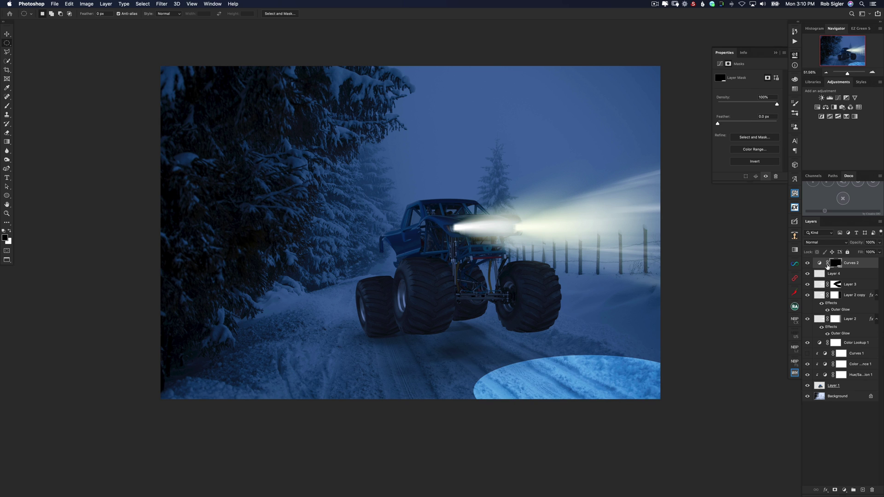
{"action": "left_click", "coordinate": [162, 3]}
{"action": "mouse_move", "coordinate": [169, 87]}
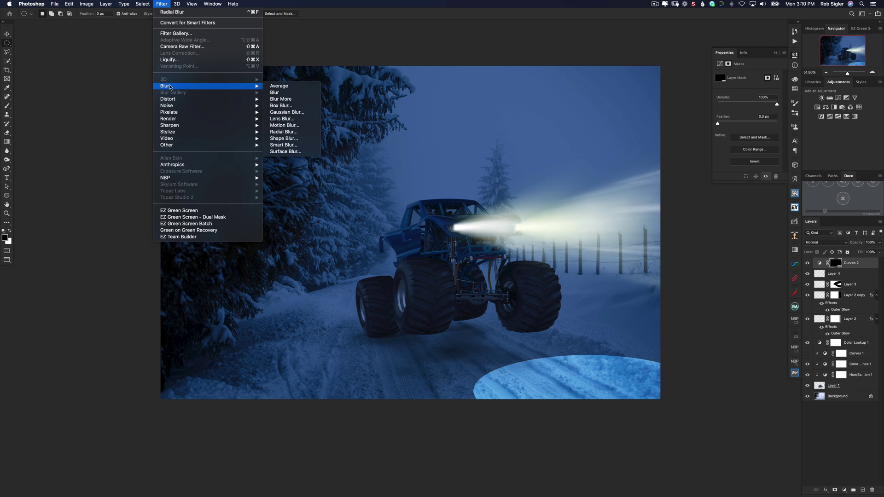
{"action": "left_click", "coordinate": [285, 113]}
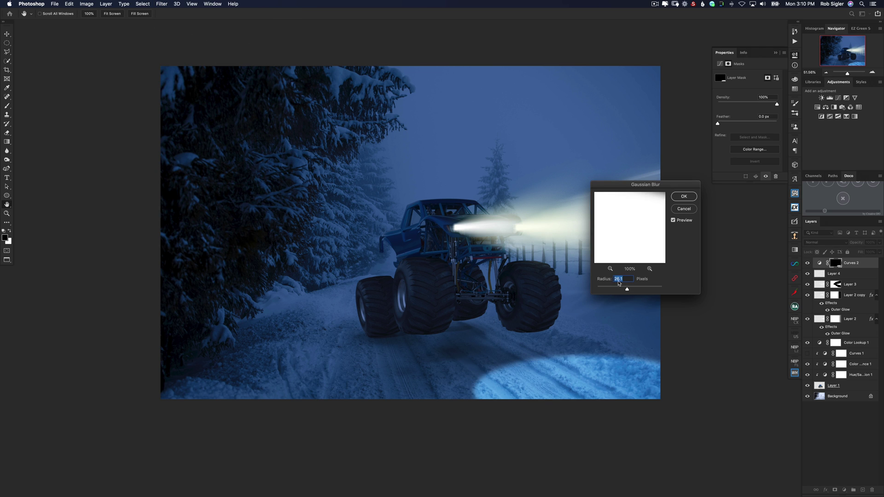
{"action": "left_click_drag", "start_coordinate": [629, 290], "coordinate": [646, 290]}
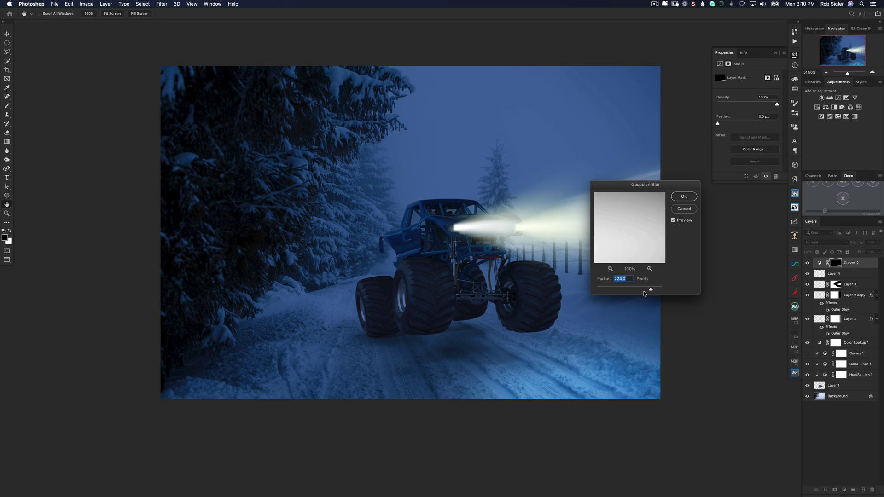
Commit the 224 px Gaussian Blur and create a new empty Layer 5
{"action": "left_click", "coordinate": [684, 197]}
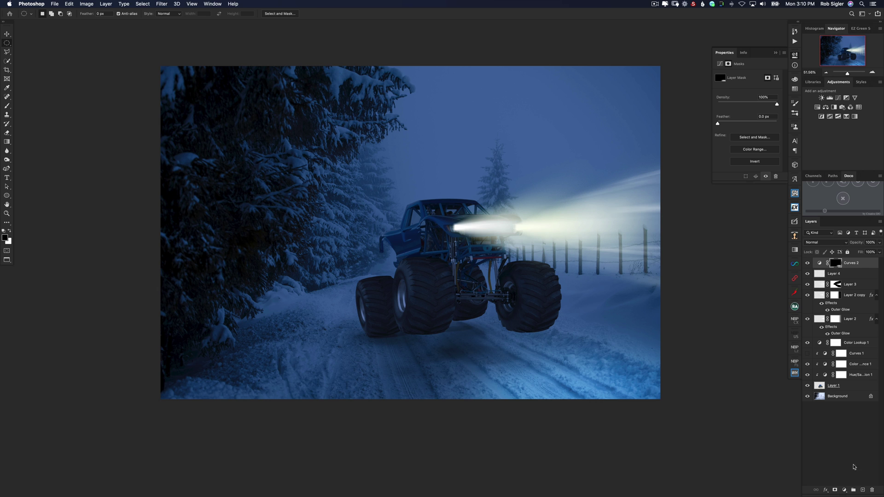
{"action": "left_click", "coordinate": [862, 490]}
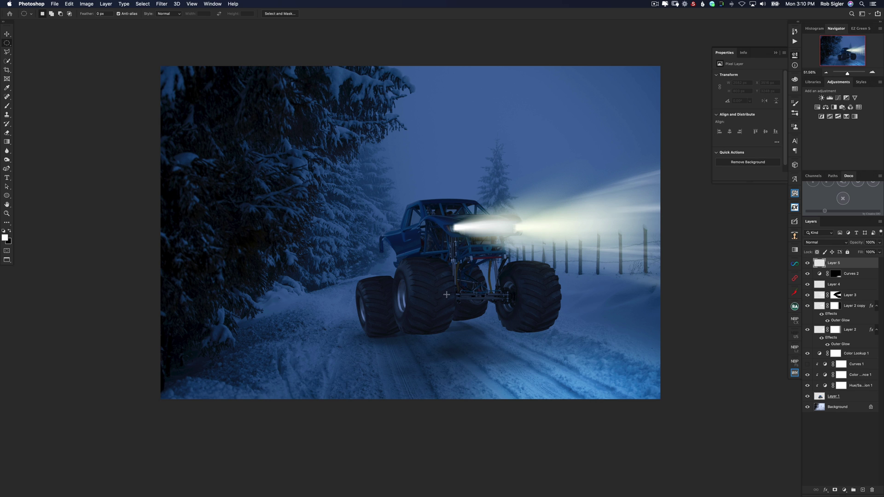
{"action": "right_click", "coordinate": [468, 291]}
{"action": "key", "text": "Escape"}
Dab white haze over the truck and snowy road with a large soft brush at 20–30% opacity
{"action": "key", "text": "b"}
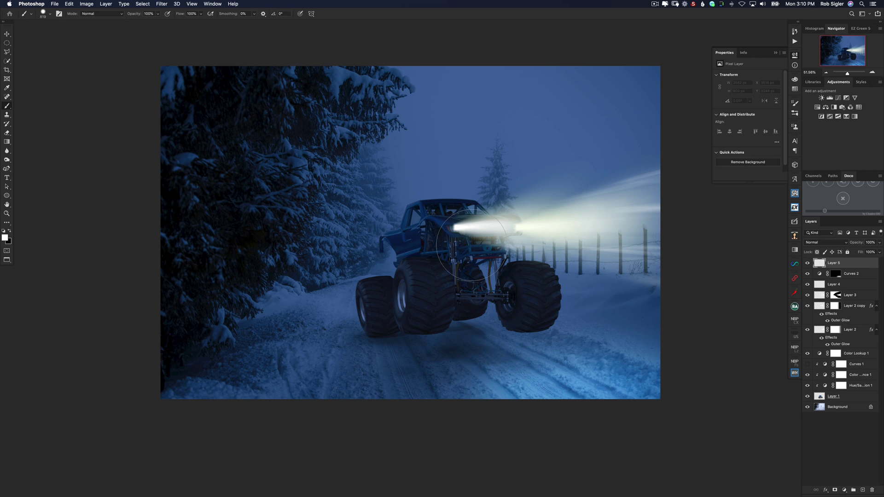
{"action": "mouse_move", "coordinate": [459, 282]}
{"action": "left_mouse_down"}
{"action": "mouse_move", "coordinate": [530, 275]}
{"action": "mouse_move", "coordinate": [571, 258]}
{"action": "mouse_move", "coordinate": [545, 257]}
{"action": "left_mouse_up"}
{"action": "key", "text": "2"}
{"action": "left_click", "coordinate": [482, 257]}
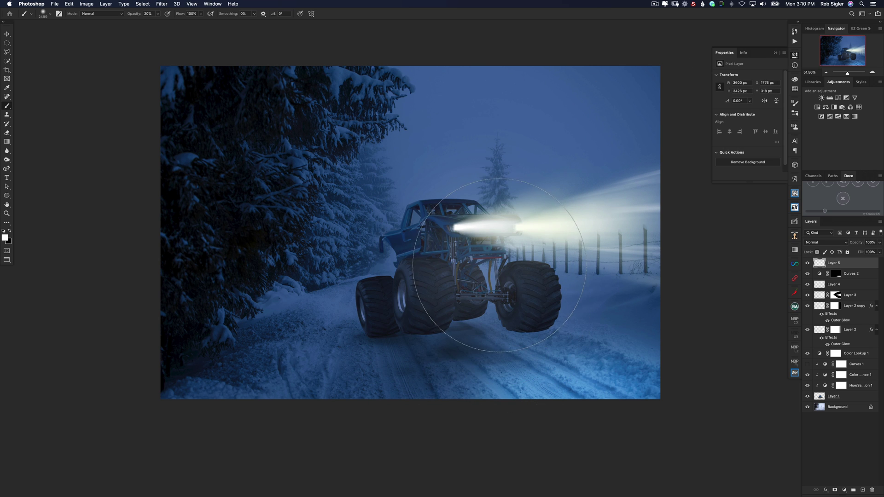
{"action": "left_click_drag", "start_coordinate": [493, 266], "coordinate": [472, 262]}
{"action": "key", "text": "3"}
{"action": "left_click", "coordinate": [472, 262]}
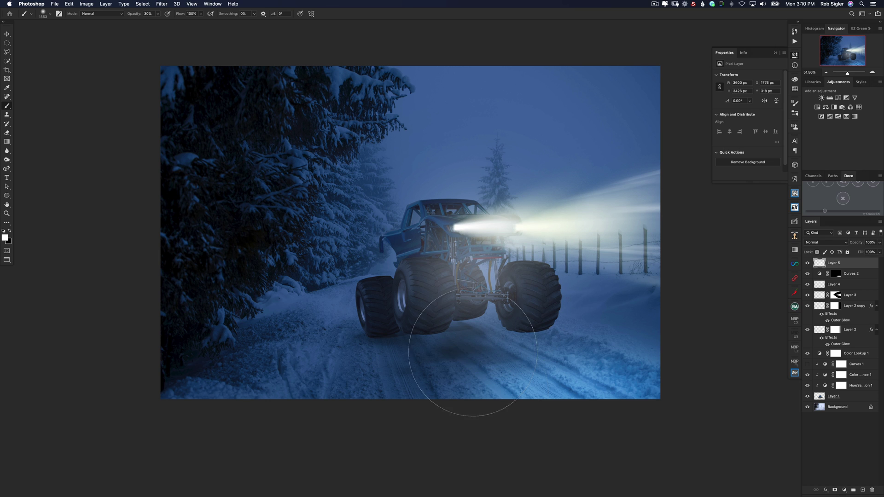
{"action": "left_click", "coordinate": [530, 385]}
{"action": "left_click", "coordinate": [600, 400]}
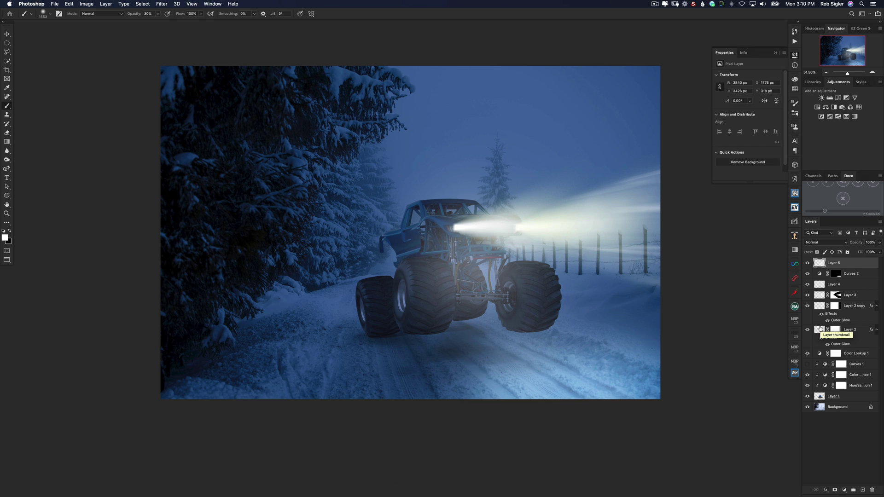
{"action": "left_click", "coordinate": [855, 399]}
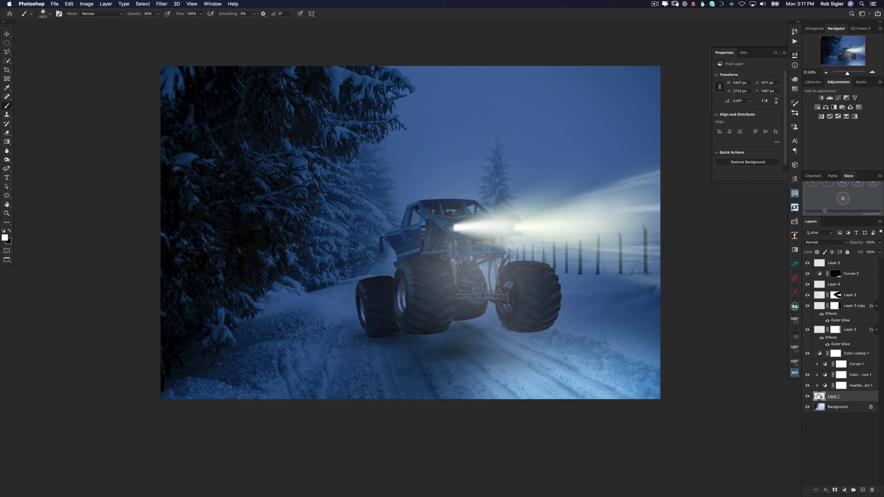
Duplicate Layer 1 into Layer 1 copy, undoing an accidental first attempt
{"action": "left_click_drag", "start_coordinate": [819, 396], "coordinate": [820, 399]}
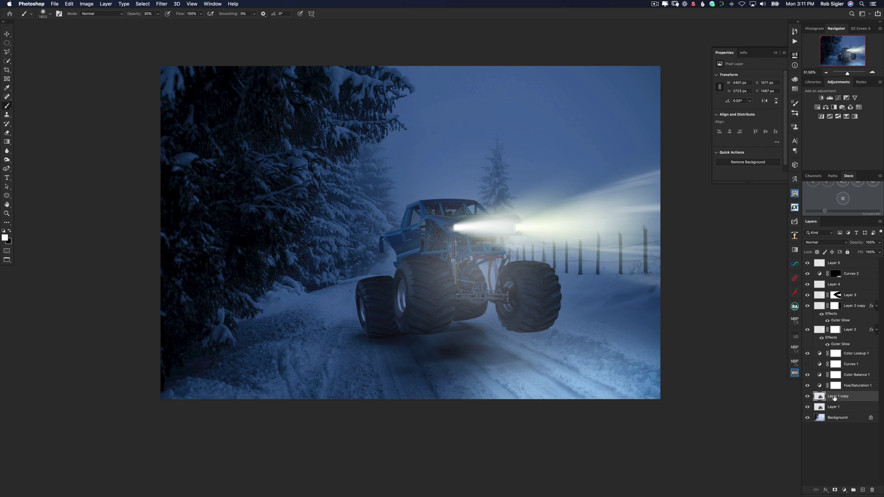
{"action": "key", "text": "super+z"}
{"action": "left_click_drag", "start_coordinate": [843, 399], "coordinate": [864, 491]}
Set up a Path Blur whose curved path runs down the truck's front wheel
{"action": "left_click", "coordinate": [165, 4]}
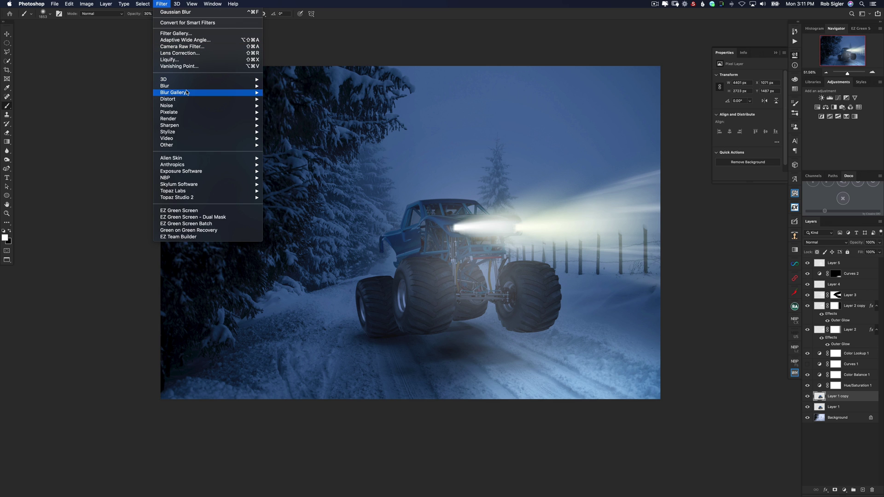
{"action": "mouse_move", "coordinate": [186, 93]}
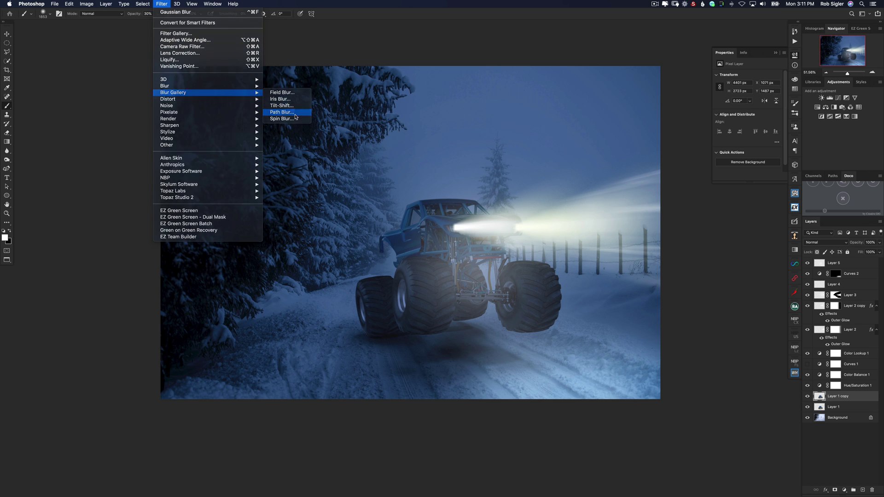
{"action": "left_click", "coordinate": [289, 111]}
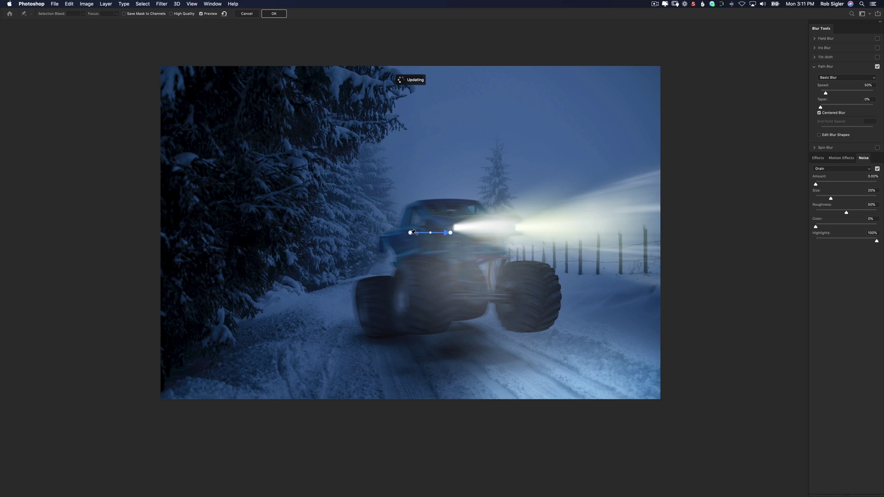
{"action": "left_click_drag", "start_coordinate": [410, 233], "coordinate": [424, 265]}
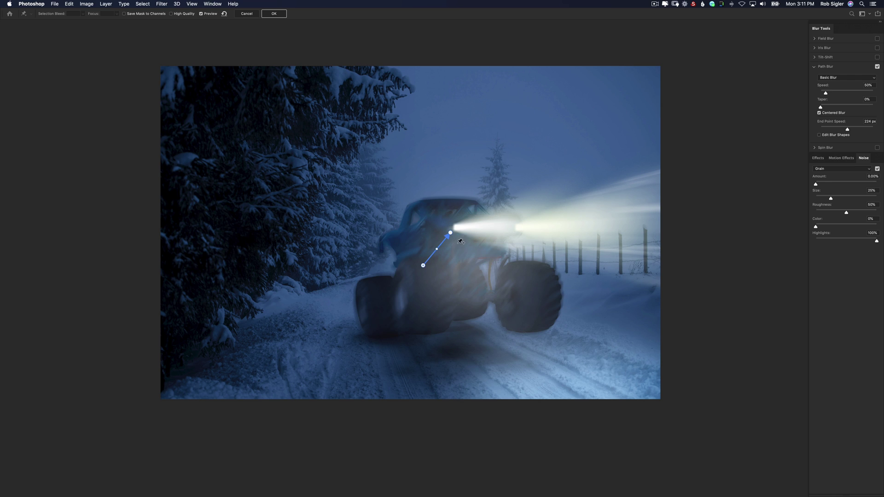
{"action": "left_click_drag", "start_coordinate": [450, 235], "coordinate": [432, 335]}
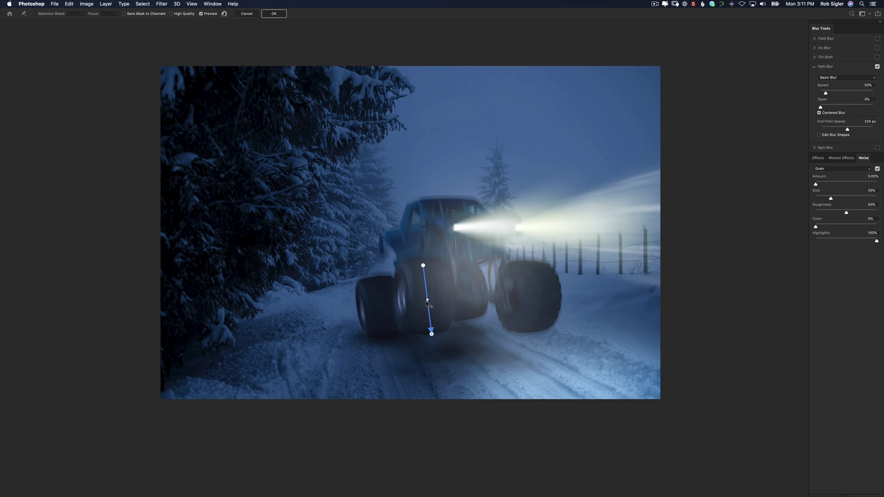
{"action": "left_click_drag", "start_coordinate": [429, 301], "coordinate": [447, 302]}
{"action": "left_click_drag", "start_coordinate": [429, 336], "coordinate": [424, 339]}
Apply the Path Blur, add a black mask, and paint white at 100% to reveal the wheels
{"action": "left_click", "coordinate": [270, 15]}
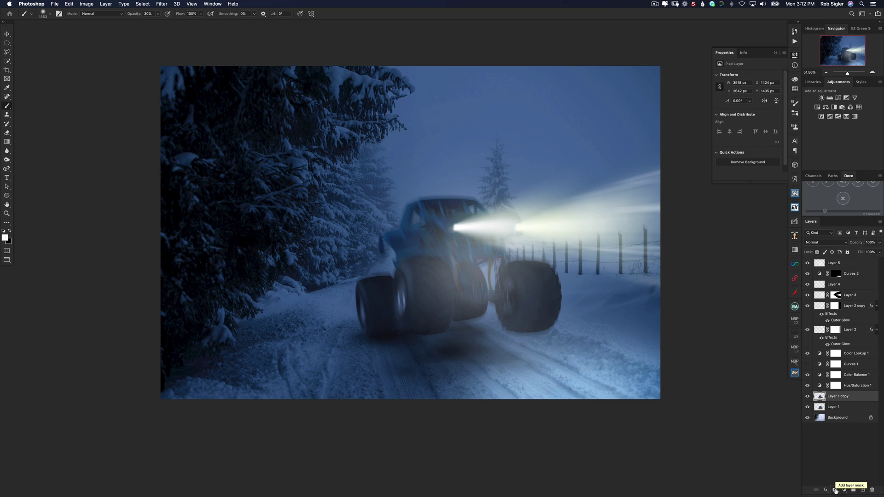
{"action": "left_click", "coordinate": [835, 490], "text": "alt"}
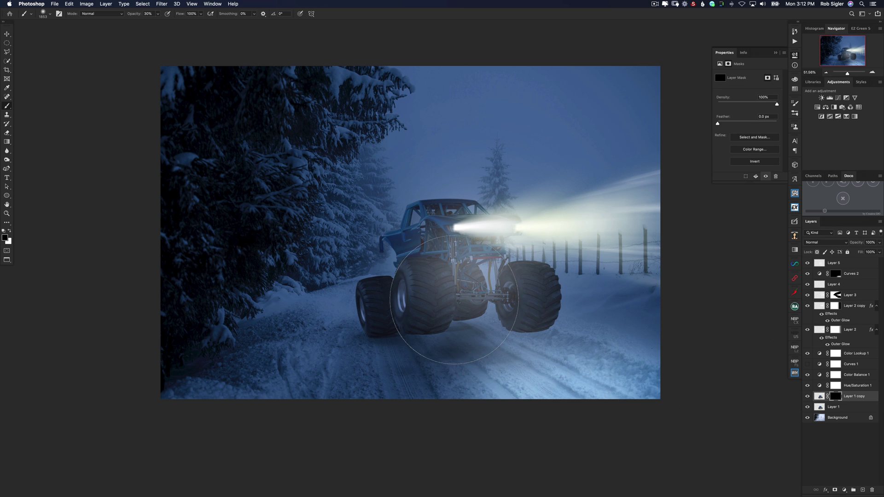
{"action": "key", "text": "x"}
{"action": "key", "text": "0"}
{"action": "mouse_move", "coordinate": [421, 274]}
{"action": "left_mouse_down"}
{"action": "mouse_move", "coordinate": [416, 308]}
{"action": "mouse_move", "coordinate": [408, 307]}
{"action": "mouse_move", "coordinate": [454, 299]}
{"action": "mouse_move", "coordinate": [424, 290]}
{"action": "mouse_move", "coordinate": [444, 313]}
{"action": "mouse_move", "coordinate": [484, 318]}
{"action": "mouse_move", "coordinate": [527, 301]}
{"action": "mouse_move", "coordinate": [461, 311]}
{"action": "mouse_move", "coordinate": [438, 286]}
{"action": "mouse_move", "coordinate": [390, 310]}
{"action": "mouse_move", "coordinate": [383, 343]}
{"action": "mouse_move", "coordinate": [392, 329]}
{"action": "left_mouse_up"}
{"action": "key", "text": "super+z"}
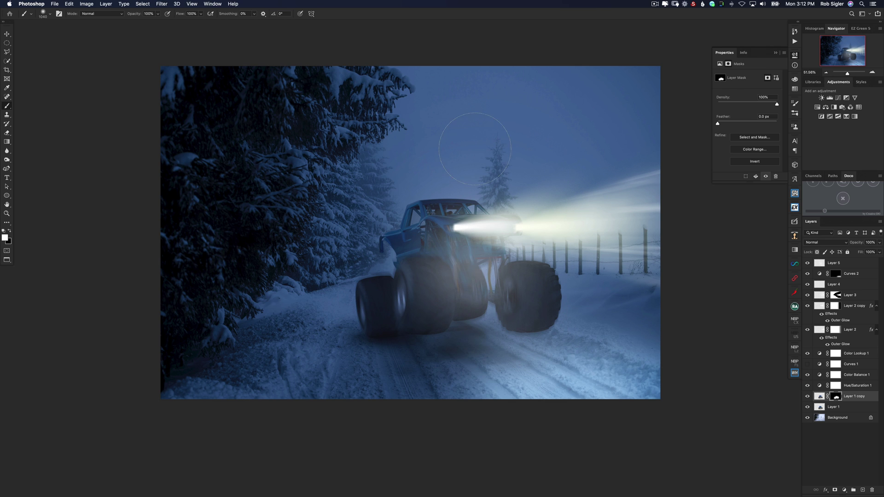
Open the star flare 5.png and copy it into the road document
{"action": "mouse_move", "coordinate": [315, 496]}
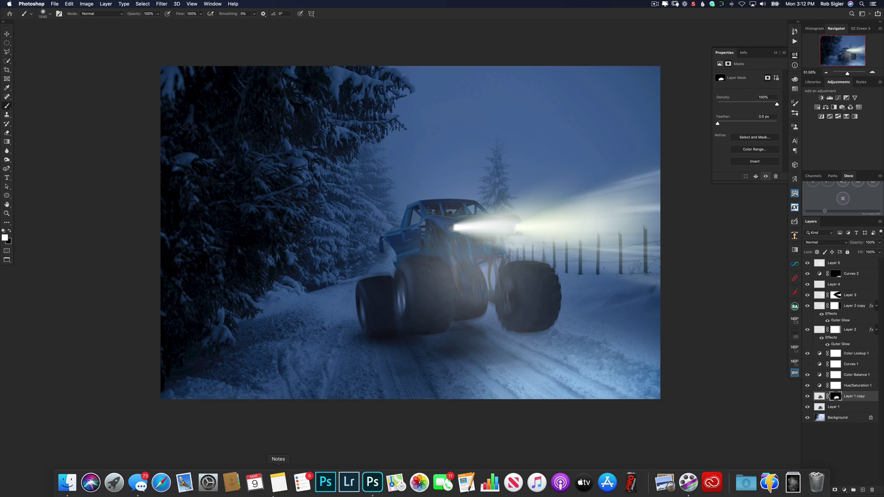
{"action": "left_click", "coordinate": [67, 482]}
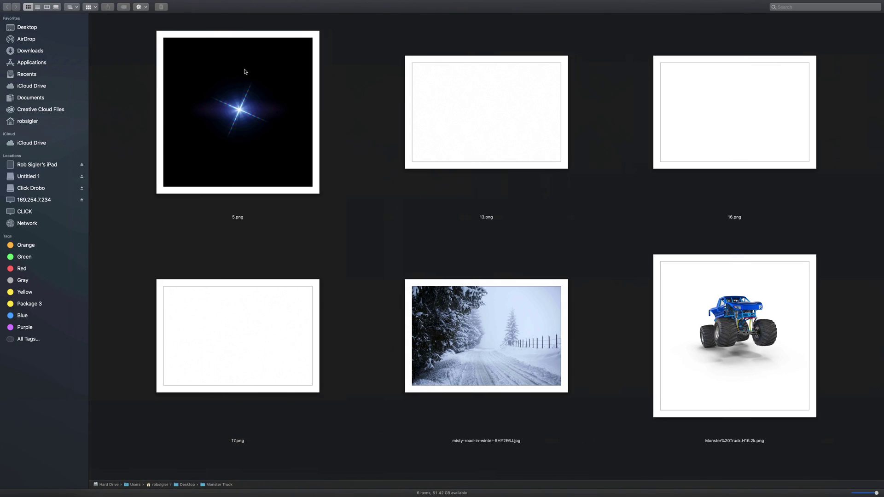
{"action": "left_click_drag", "start_coordinate": [244, 72], "coordinate": [312, 428]}
{"action": "left_click", "coordinate": [372, 482]}
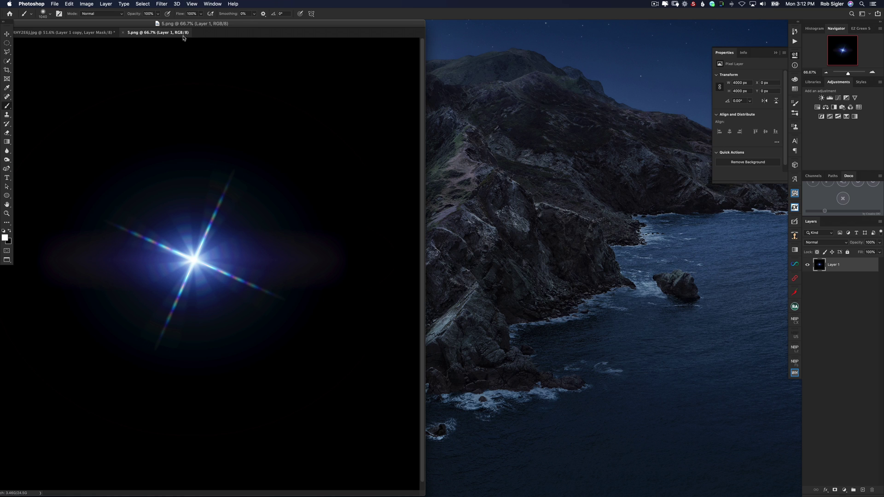
{"action": "left_click_drag", "start_coordinate": [172, 34], "coordinate": [454, 155]}
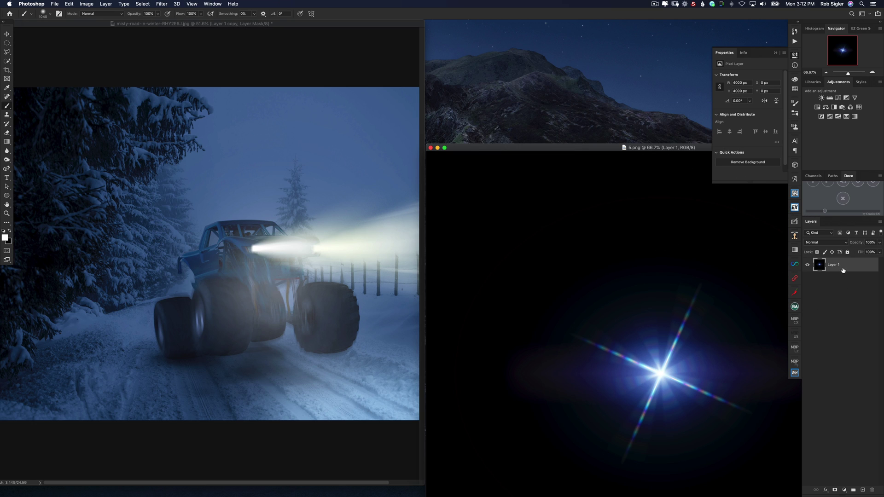
{"action": "key", "text": "v"}
{"action": "left_click_drag", "start_coordinate": [831, 265], "coordinate": [279, 245]}
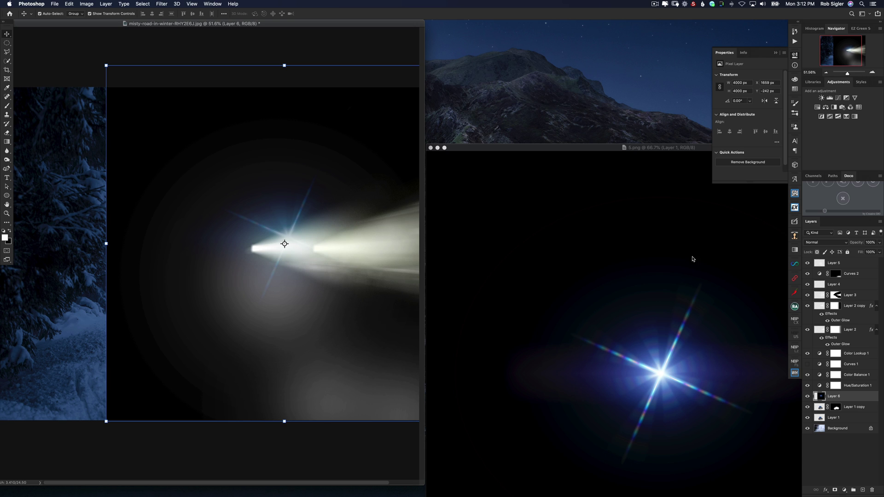
Move Layer 6 to the top in Screen mode, scaled down and placed on the headlight
{"action": "left_click_drag", "start_coordinate": [849, 399], "coordinate": [851, 260]}
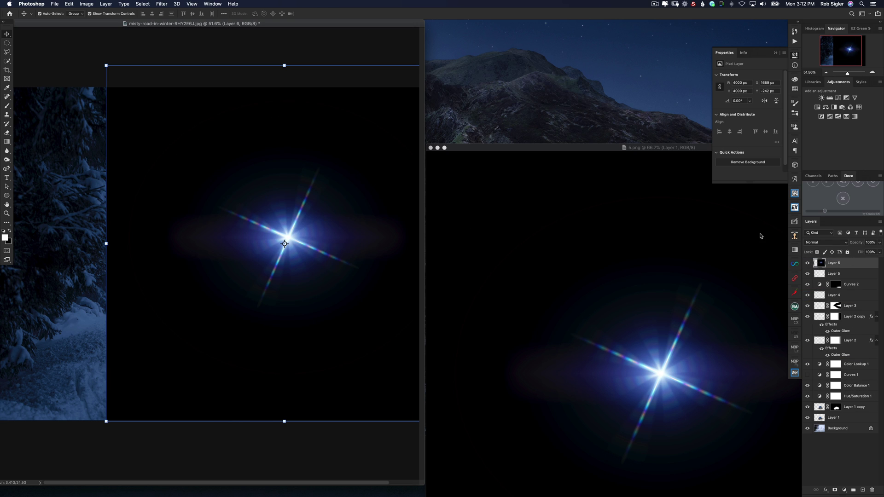
{"action": "left_click", "coordinate": [814, 243]}
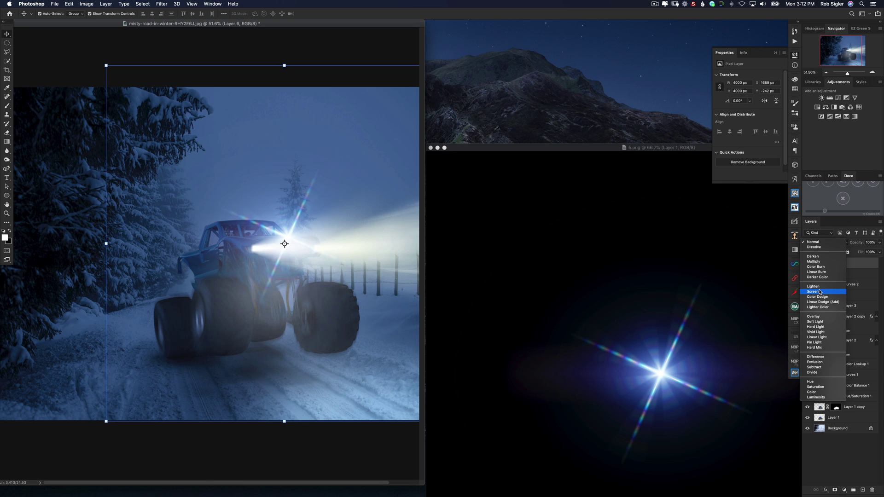
{"action": "left_click", "coordinate": [820, 292]}
{"action": "left_click_drag", "start_coordinate": [107, 66], "coordinate": [279, 243]}
{"action": "left_click_drag", "start_coordinate": [370, 321], "coordinate": [258, 247]}
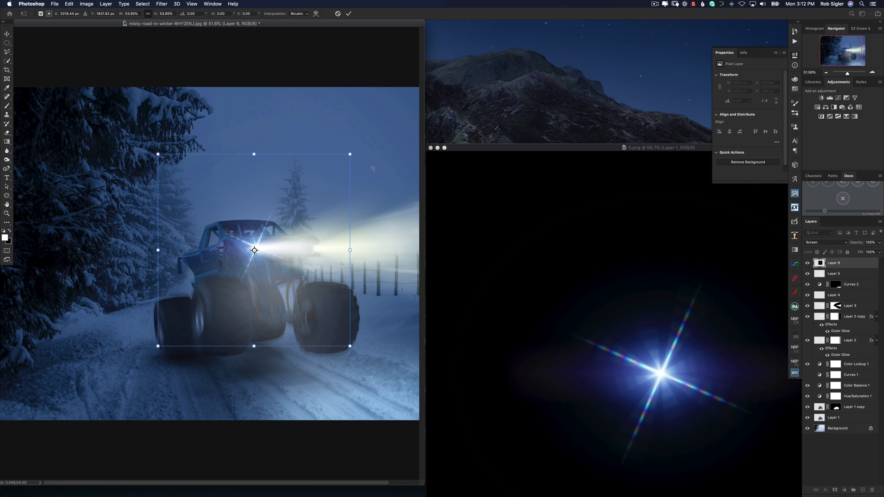
{"action": "key", "text": "Return"}
{"action": "left_click_drag", "start_coordinate": [234, 23], "coordinate": [249, 23]}
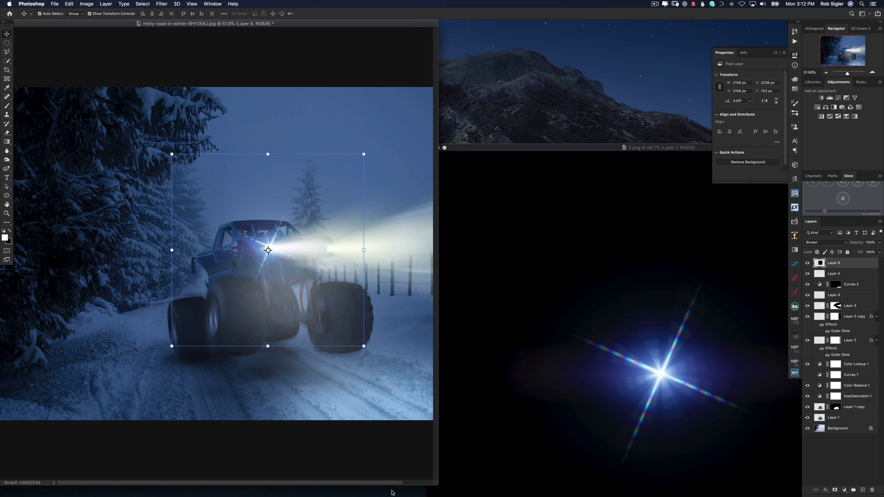
{"action": "left_click_drag", "start_coordinate": [438, 484], "coordinate": [770, 495]}
{"action": "left_click", "coordinate": [636, 464]}
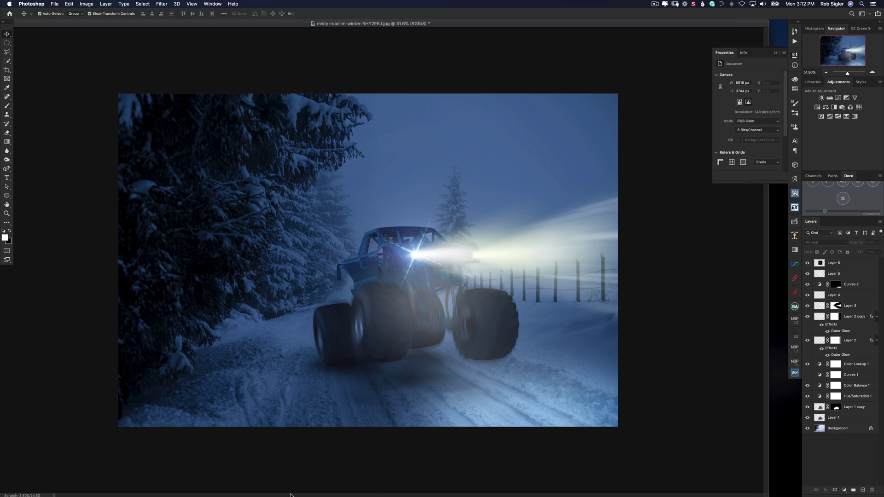
Place 13.png, 16.png and 17.png from Finder as layers over the road scene
{"action": "mouse_move", "coordinate": [249, 496]}
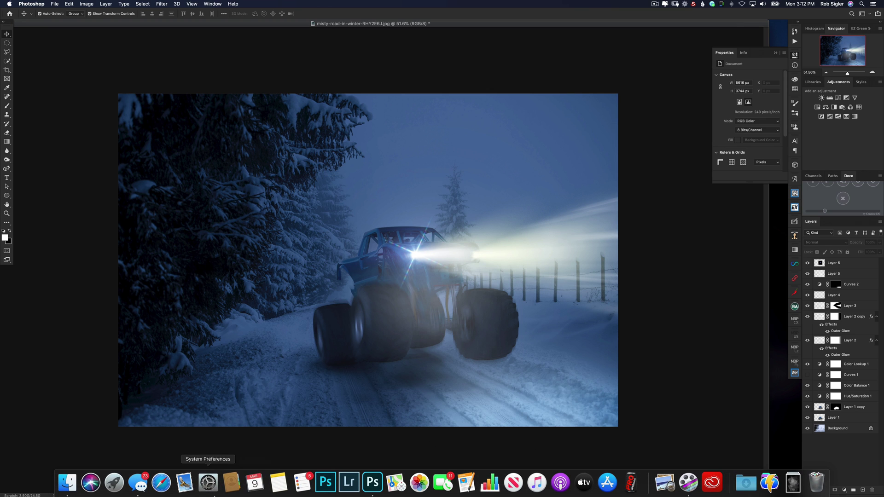
{"action": "left_click", "coordinate": [66, 483]}
{"action": "left_click", "coordinate": [452, 89]}
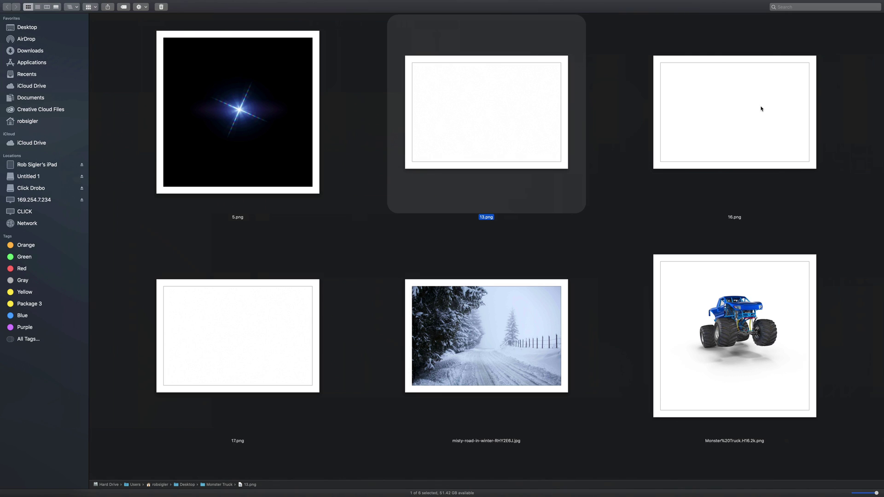
{"action": "left_click", "coordinate": [759, 110], "text": "super"}
{"action": "left_click", "coordinate": [235, 296], "text": "super"}
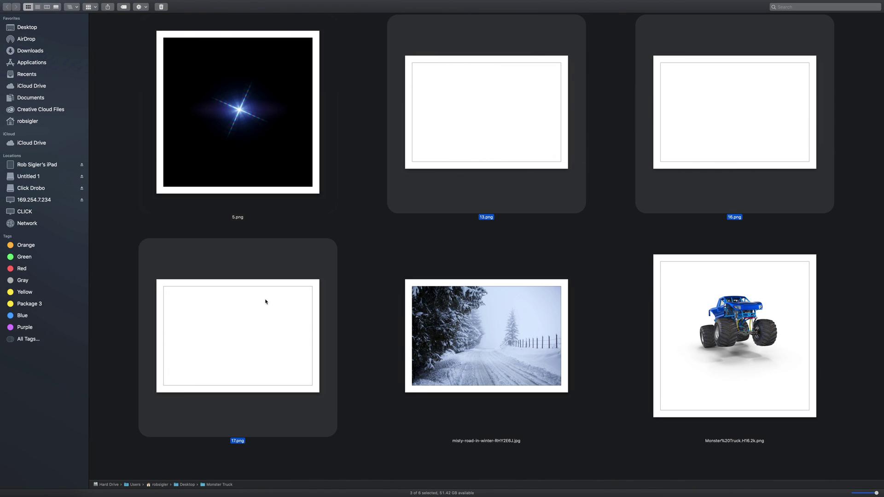
{"action": "left_click_drag", "start_coordinate": [265, 302], "coordinate": [252, 67]}
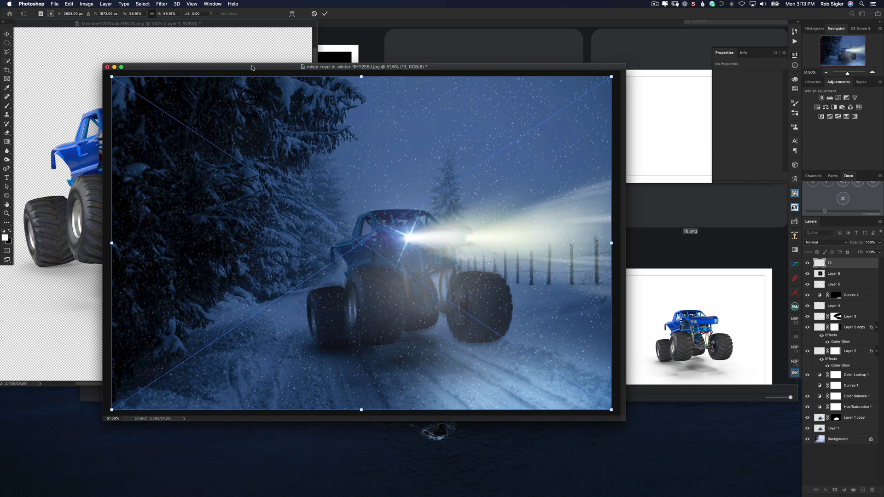
{"action": "key", "text": "Return"}
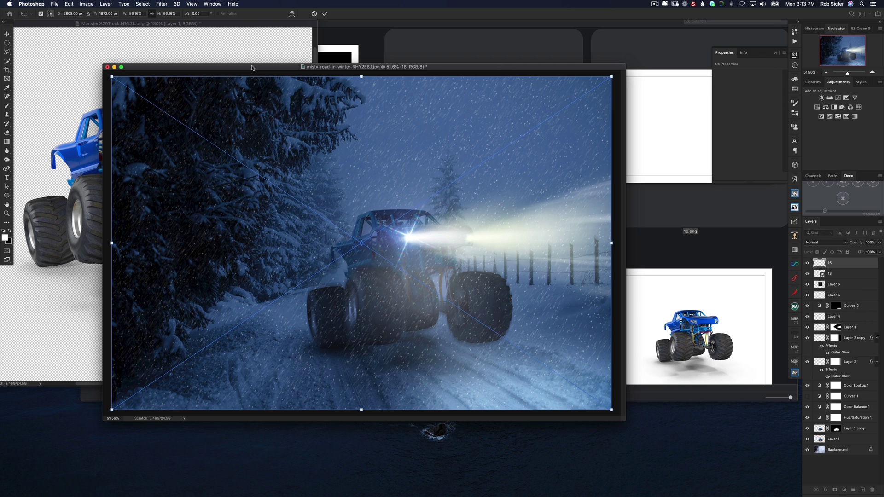
{"action": "key", "text": "Return"}
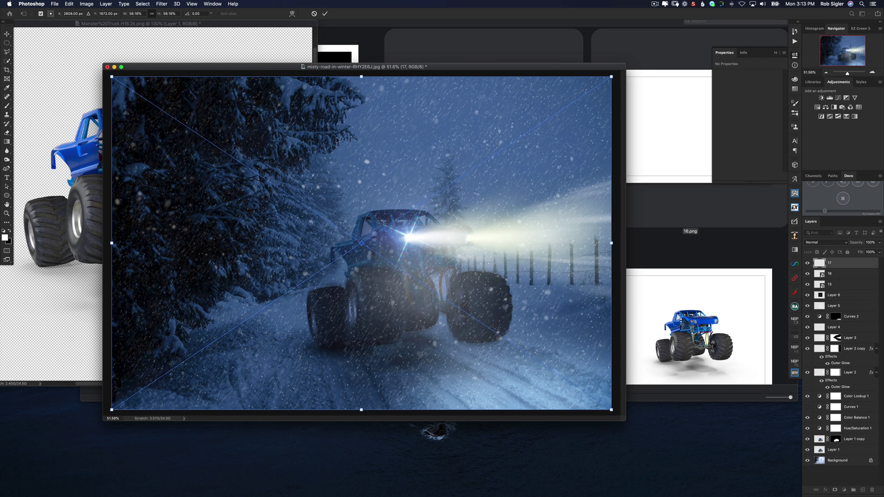
{"action": "left_click_drag", "start_coordinate": [240, 62], "coordinate": [206, 46]}
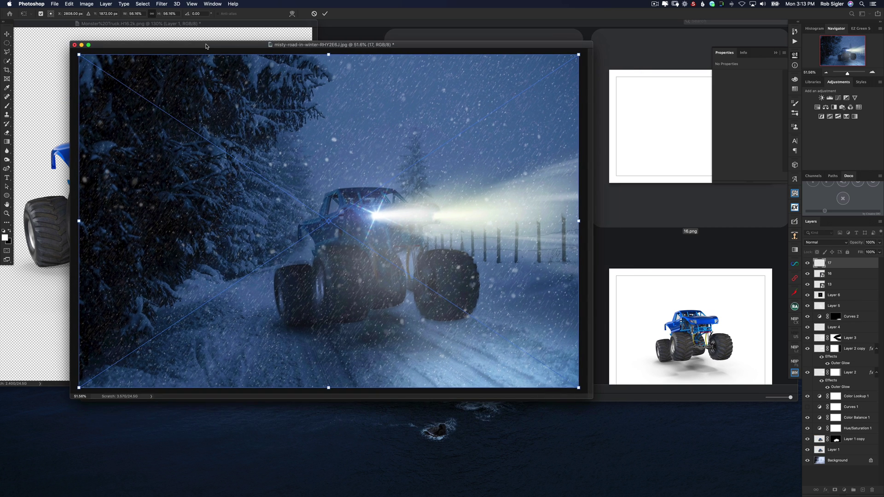
{"action": "key", "text": "Return"}
Lower the opacity of layer 17 to 86%, then reduce layers 16 and 13
{"action": "key", "text": "f"}
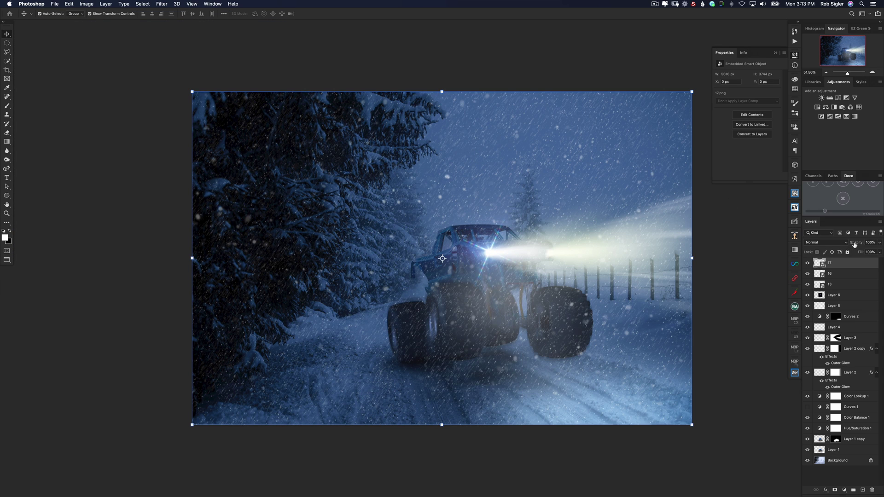
{"action": "mouse_move", "coordinate": [855, 245]}
{"action": "left_mouse_down"}
{"action": "mouse_move", "coordinate": [844, 246]}
{"action": "mouse_move", "coordinate": [854, 244]}
{"action": "left_mouse_up"}
{"action": "key", "text": "alt+["}
{"action": "left_click", "coordinate": [856, 285]}
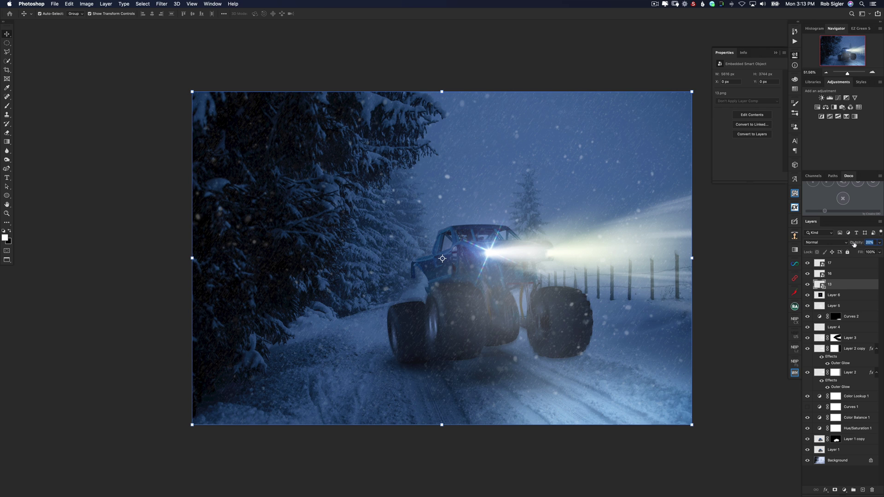
Crop the composite from 5616 × 3744 to 4871 × 3330 px around the truck
{"action": "left_click_drag", "start_coordinate": [602, 353], "coordinate": [554, 337]}
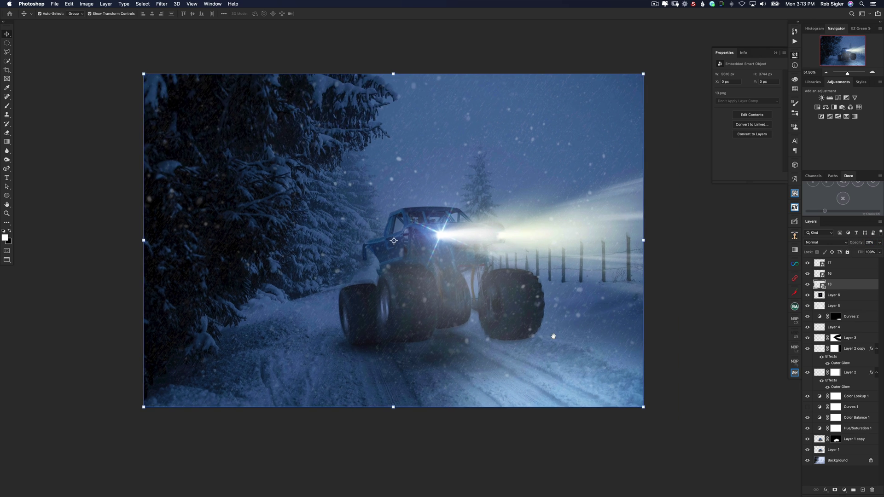
{"action": "key", "text": "c"}
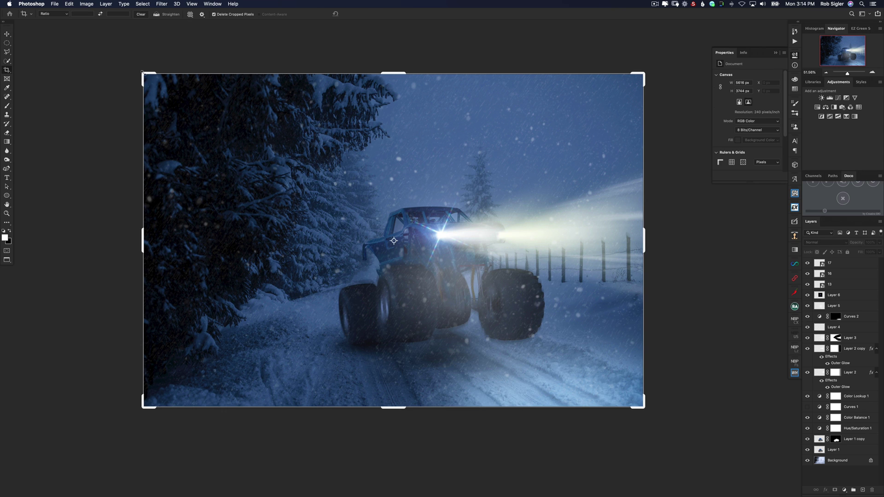
{"action": "left_click_drag", "start_coordinate": [144, 75], "coordinate": [176, 92]}
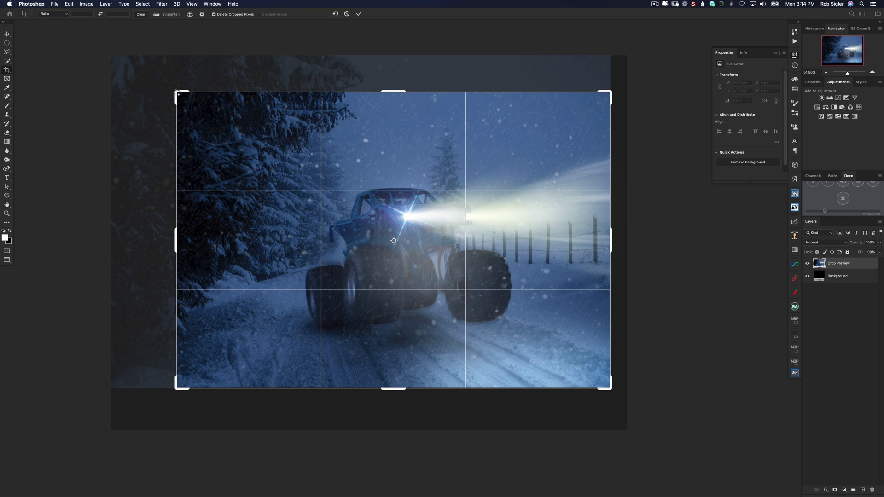
{"action": "key", "text": "Return"}
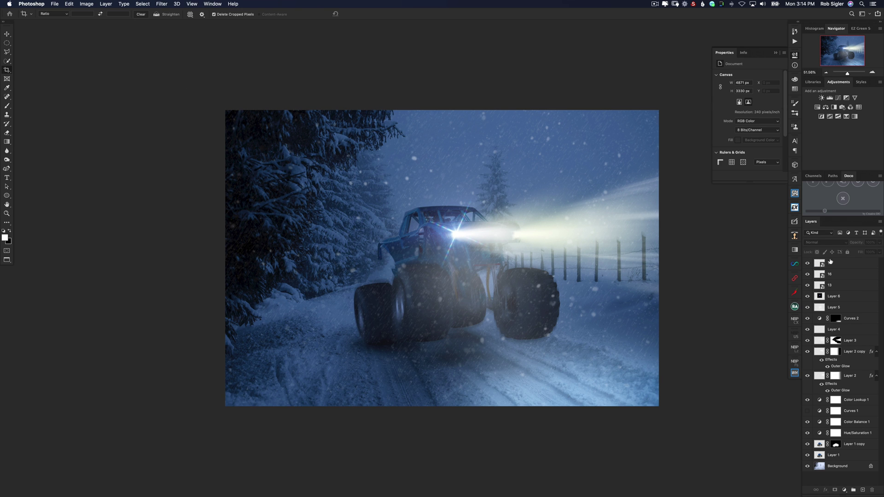
{"action": "left_click", "coordinate": [849, 265]}
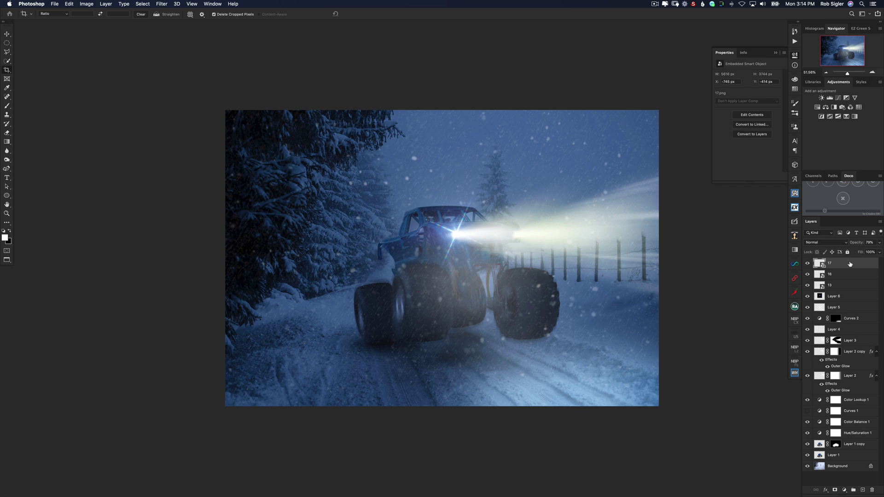
Stamp all visible layers into Layer 7 and add 4.8% monochromatic noise
{"action": "key", "text": "super+alt+shift+e"}
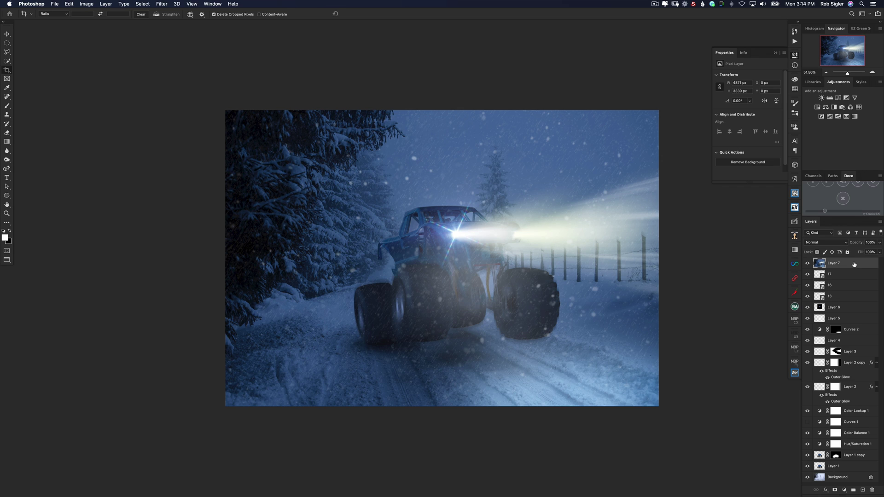
{"action": "left_click", "coordinate": [161, 3]}
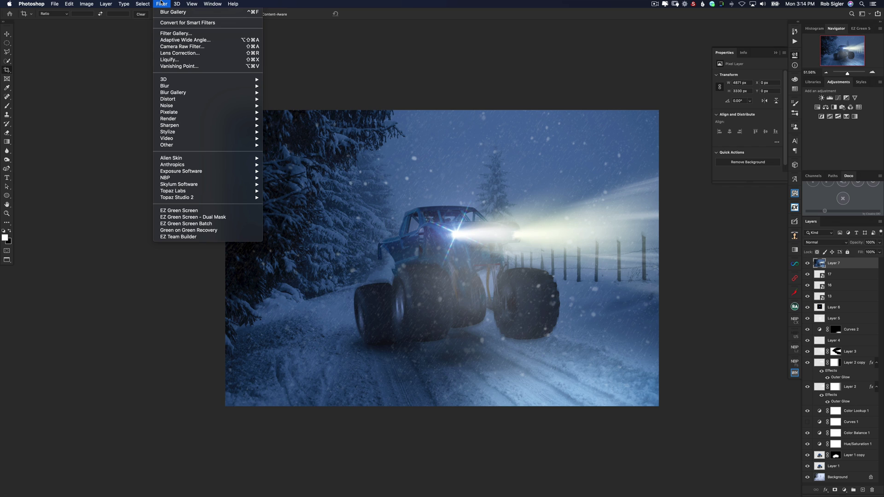
{"action": "mouse_move", "coordinate": [179, 87]}
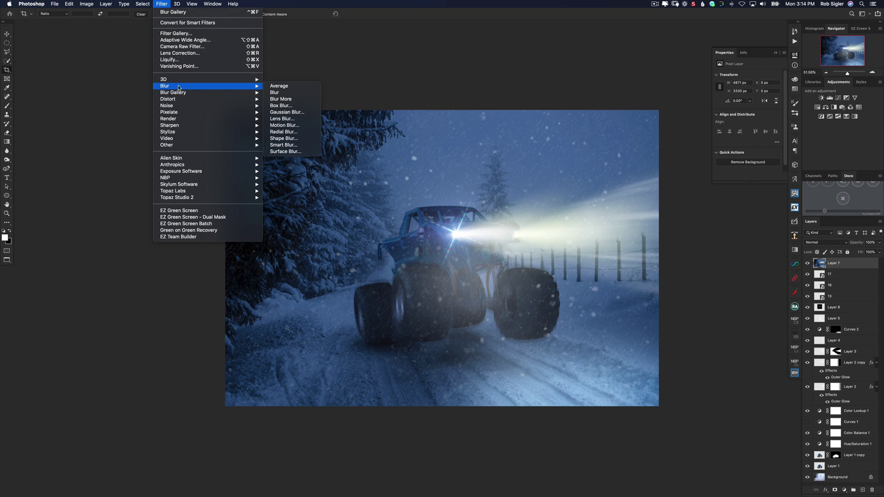
{"action": "mouse_move", "coordinate": [254, 120]}
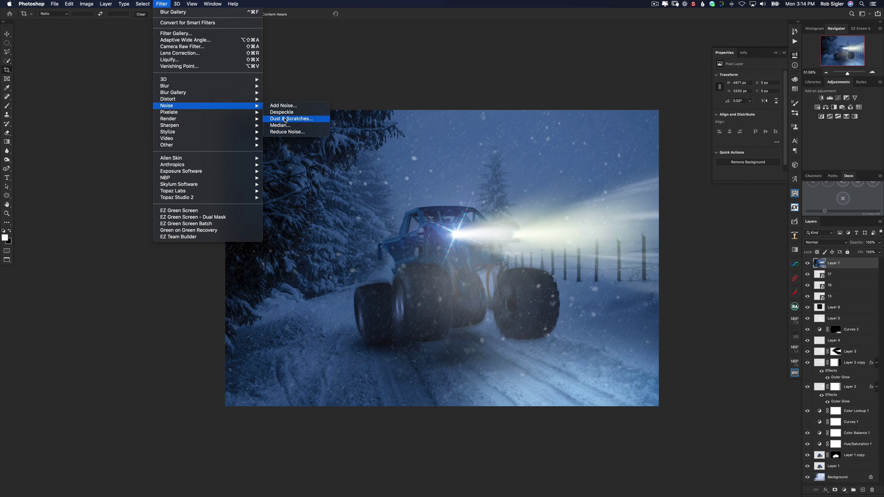
{"action": "left_click", "coordinate": [288, 107]}
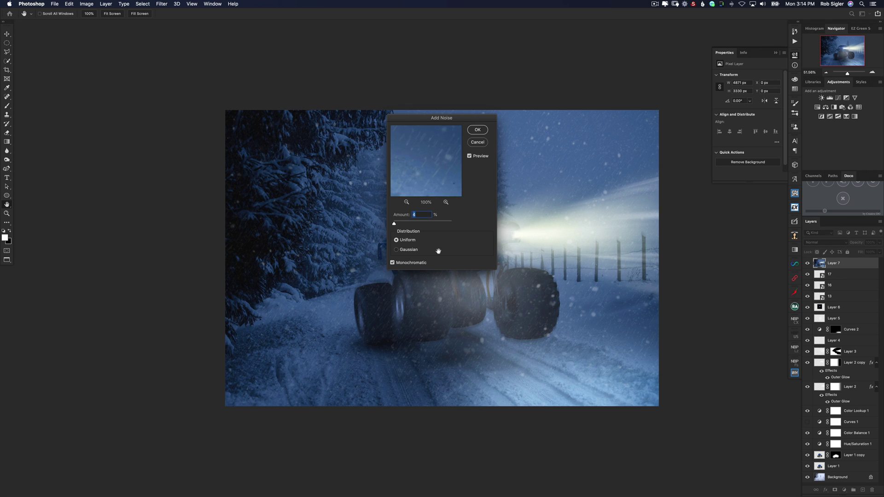
{"action": "left_click_drag", "start_coordinate": [394, 226], "coordinate": [395, 225]}
{"action": "left_click", "coordinate": [476, 130]}
{"action": "key", "text": "c"}
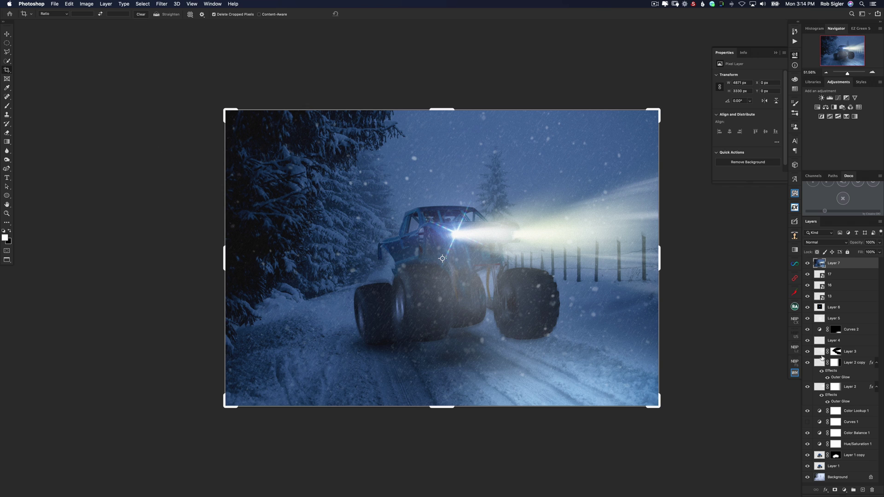
Add a Gradient Map adjustment layer using the Cyanotype gradient preset
{"action": "left_click", "coordinate": [843, 489]}
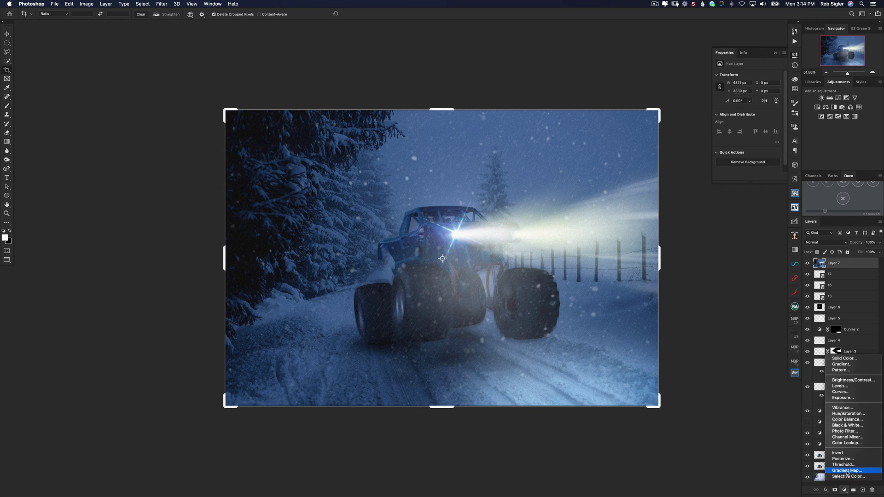
{"action": "left_click", "coordinate": [846, 470]}
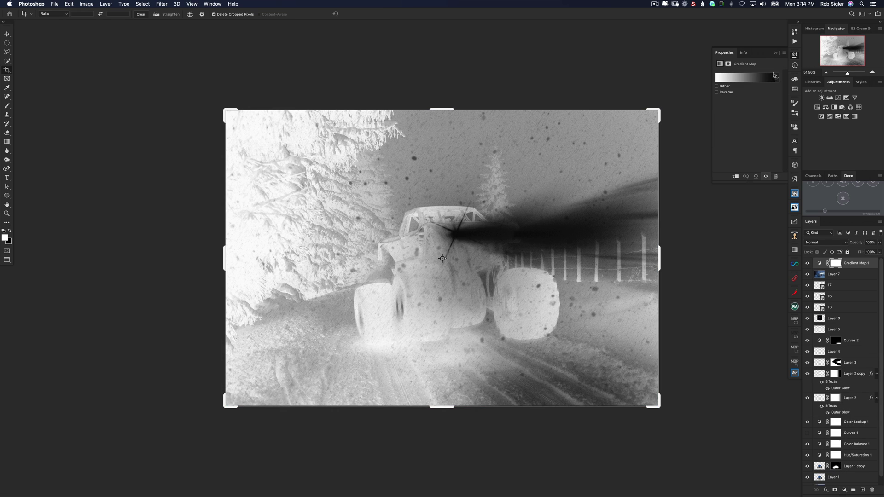
{"action": "left_click", "coordinate": [768, 78]}
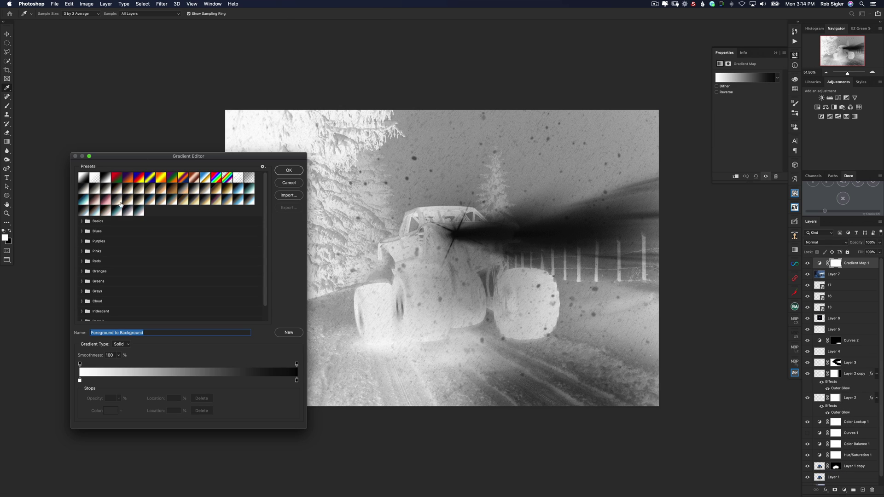
{"action": "left_click", "coordinate": [84, 200]}
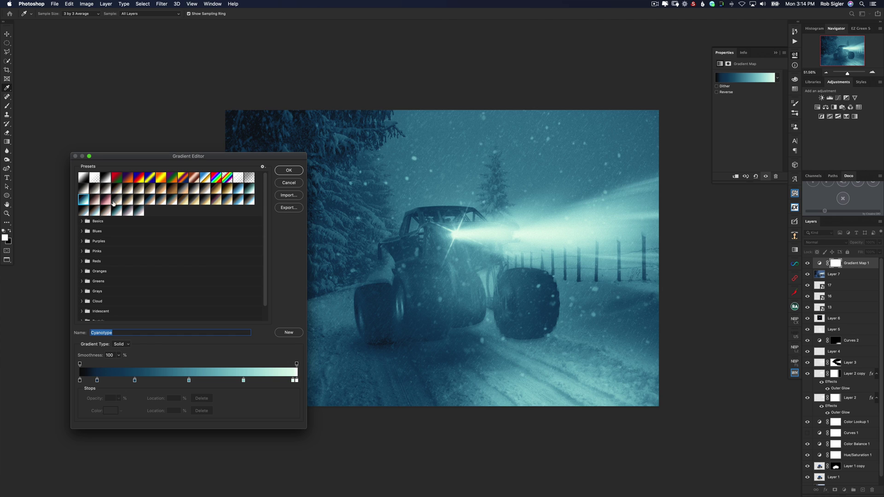
{"action": "left_click", "coordinate": [297, 172]}
Blend the gradient map in Soft Light with lowered opacity, then view the image full screen
{"action": "key", "text": "c"}
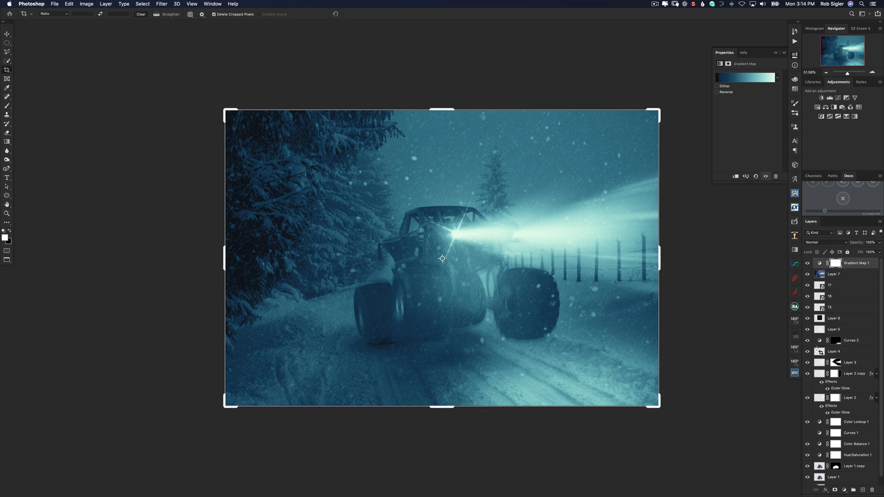
{"action": "left_click", "coordinate": [831, 243]}
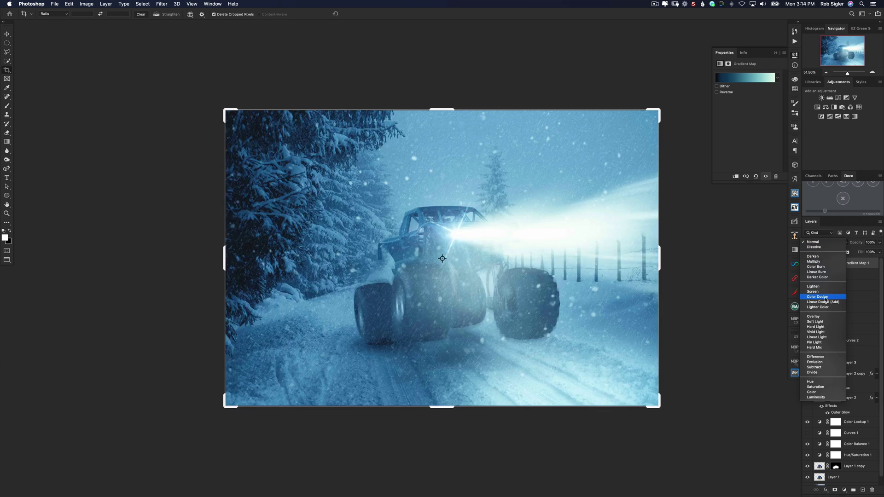
{"action": "left_click", "coordinate": [826, 324]}
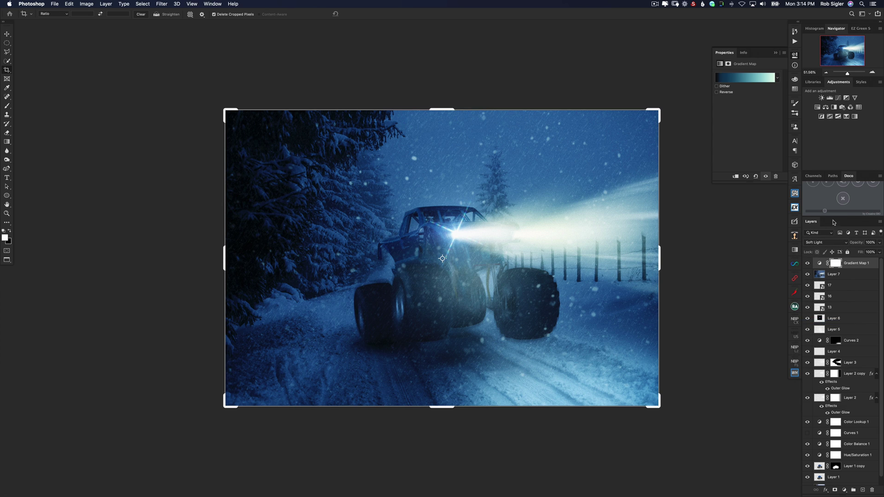
{"action": "left_click_drag", "start_coordinate": [856, 243], "coordinate": [743, 253]}
{"action": "key", "text": "f"}
{"action": "key", "text": "f"}
{"action": "key", "text": "f"}
{"action": "key", "text": "f"}
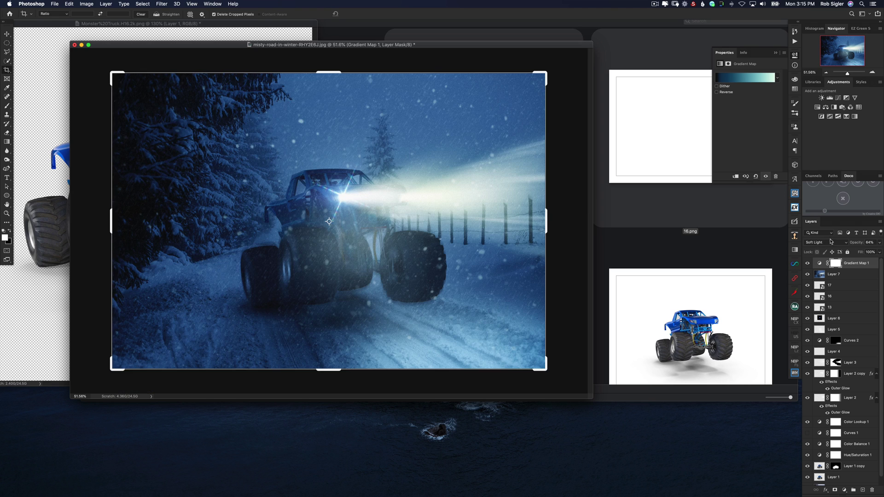